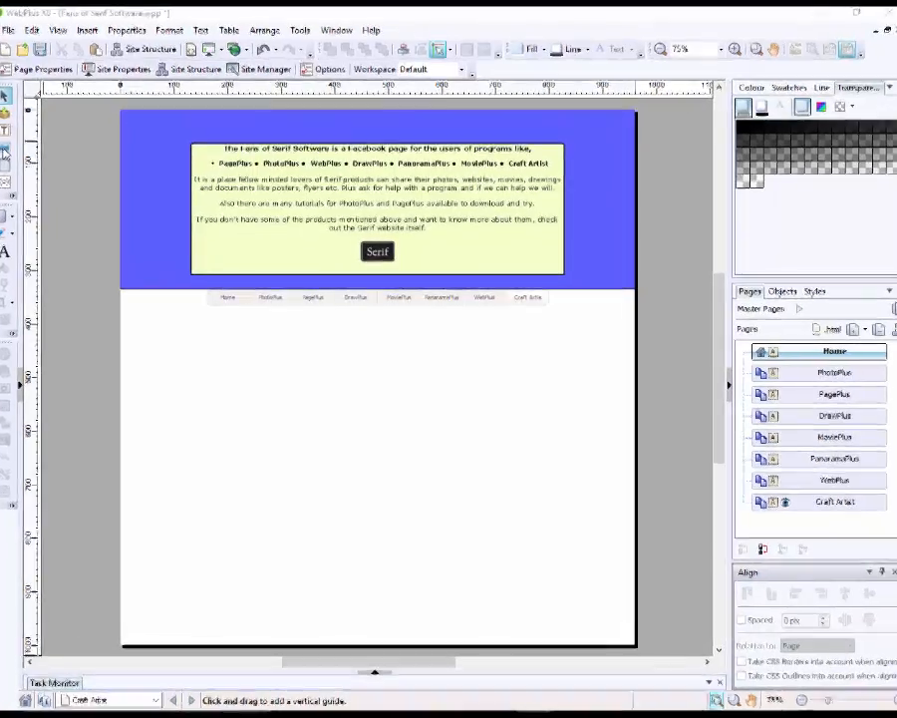
Import the picture craftartist-logo.Spp and place it at default size in the middle of the Craft Artist page
left_click(1, 149)
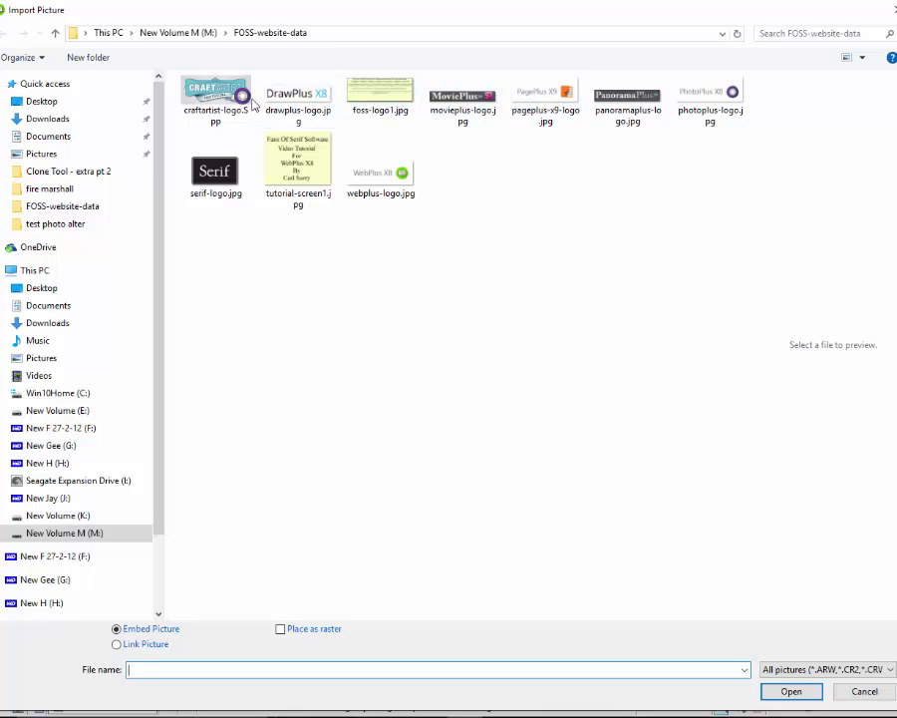
left_click(213, 103)
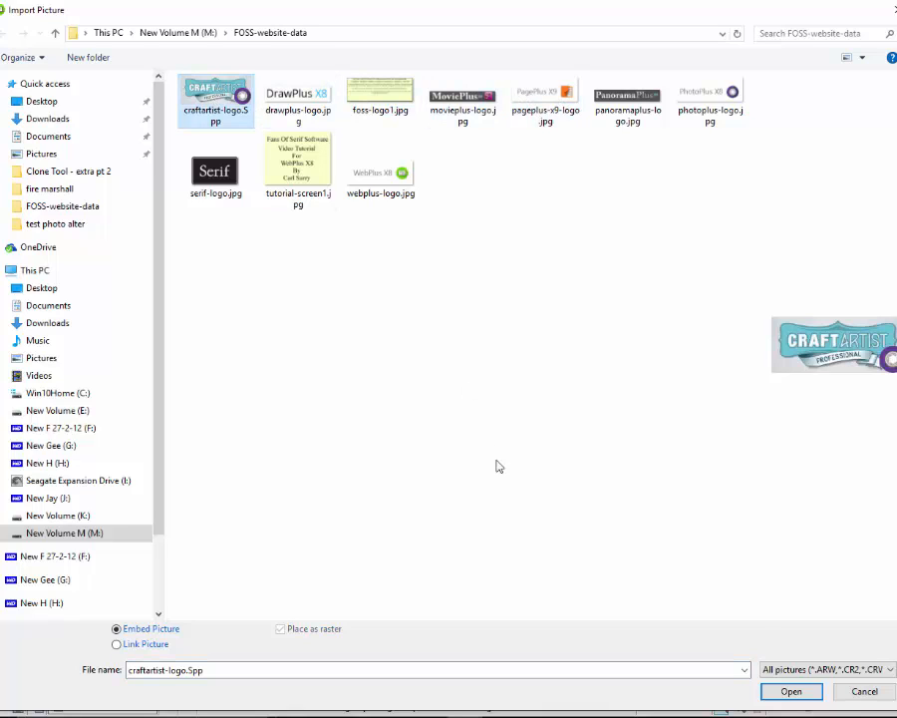
left_click(775, 692)
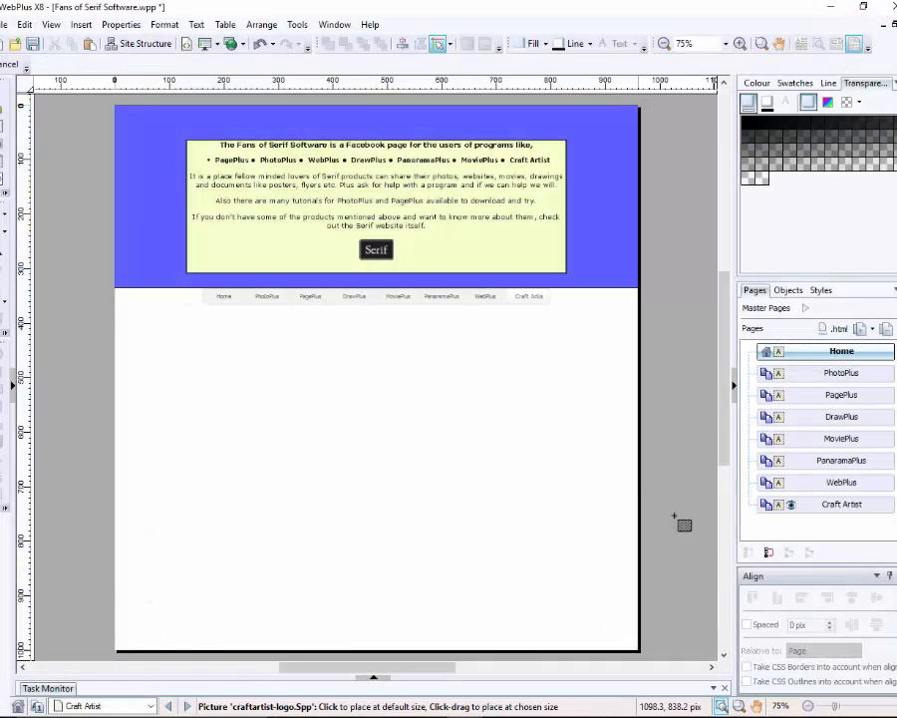
left_click(330, 432)
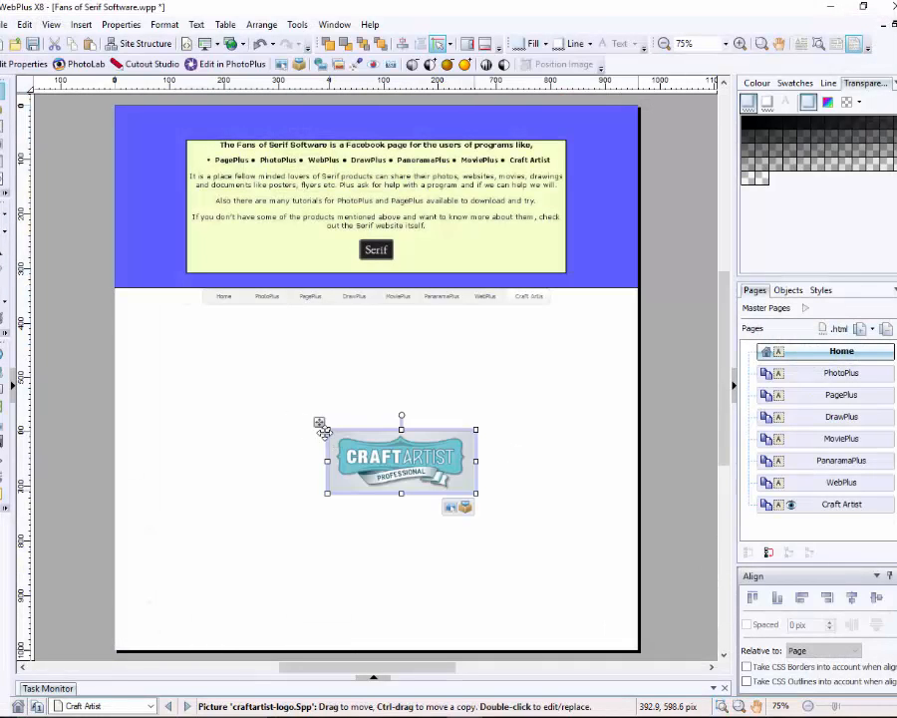
left_click(442, 585)
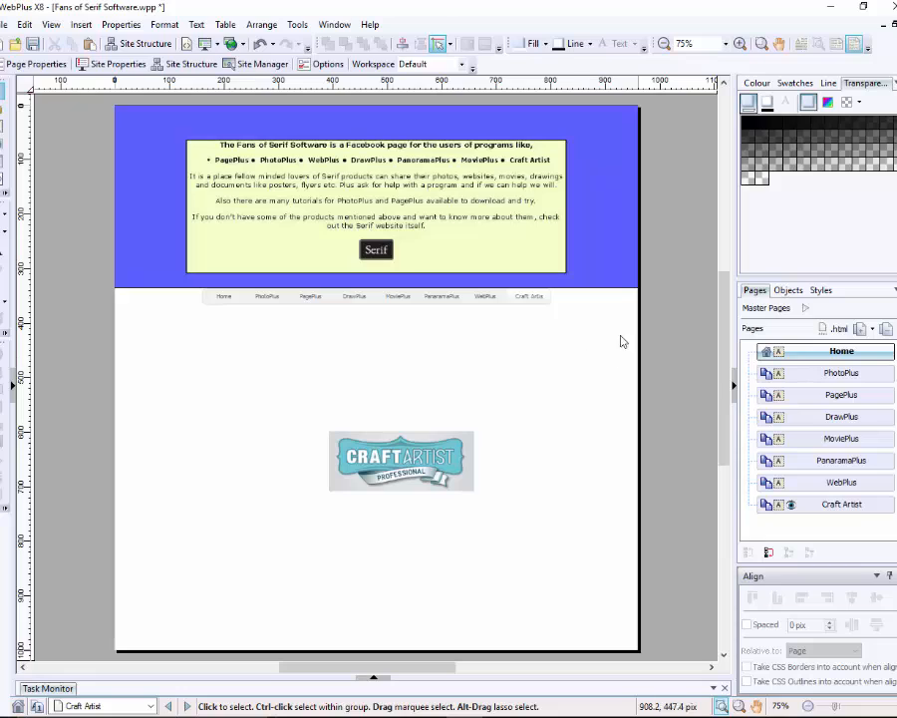
Show the master pages and look through the WebPlus, PanaramaPlus, MoviePlus, DrawPlus, PagePlus and PhotoPlus pages to check their logos
left_click(779, 310)
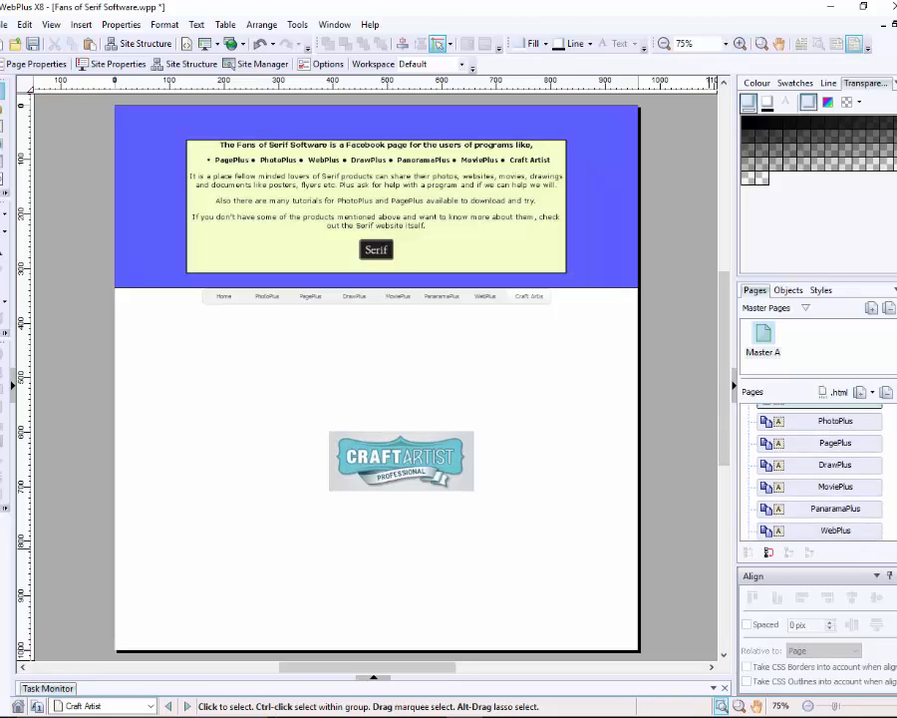
scroll(818, 468, "down", 1)
scroll(818, 469, "down", 1)
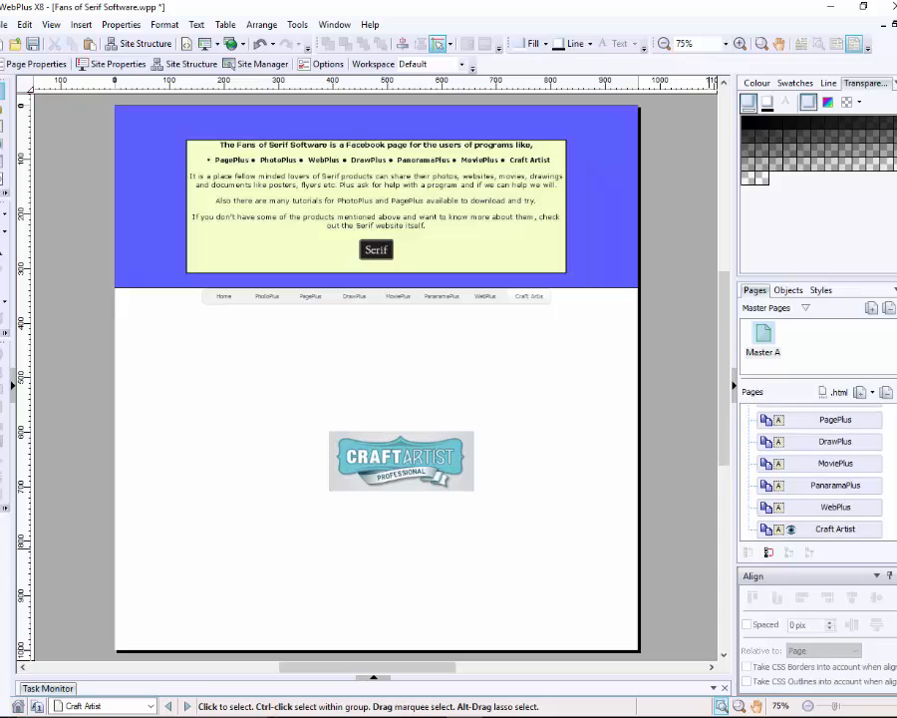
left_click(808, 510)
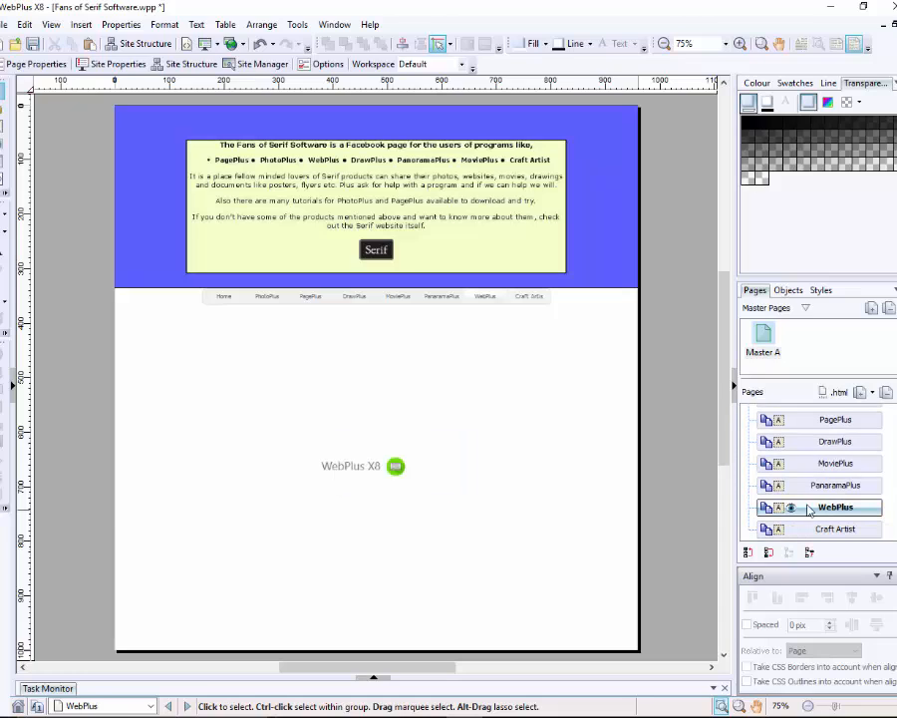
left_click(809, 486)
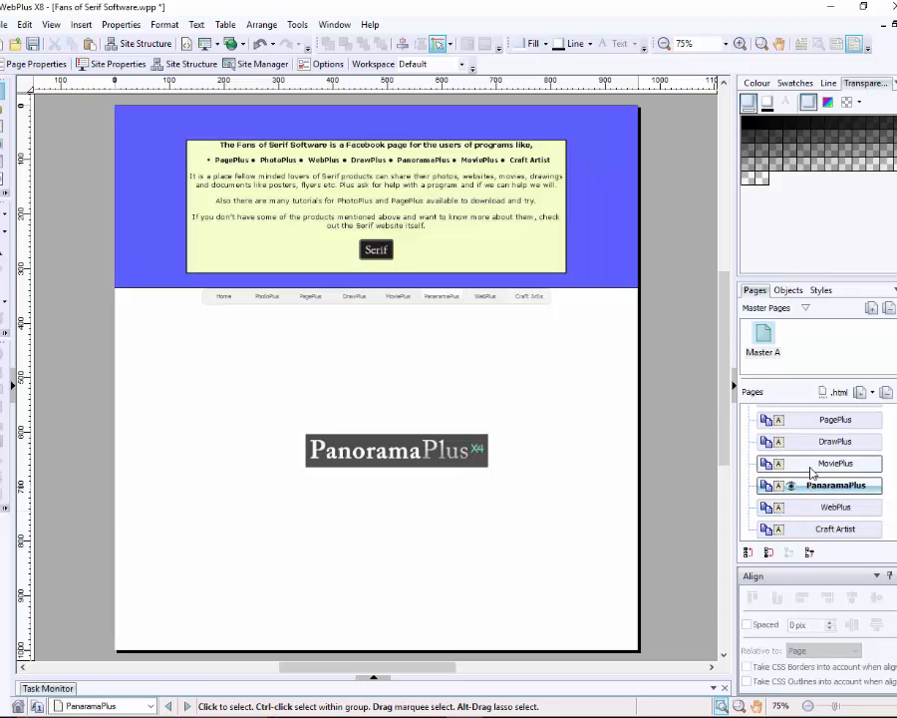
left_click(812, 465)
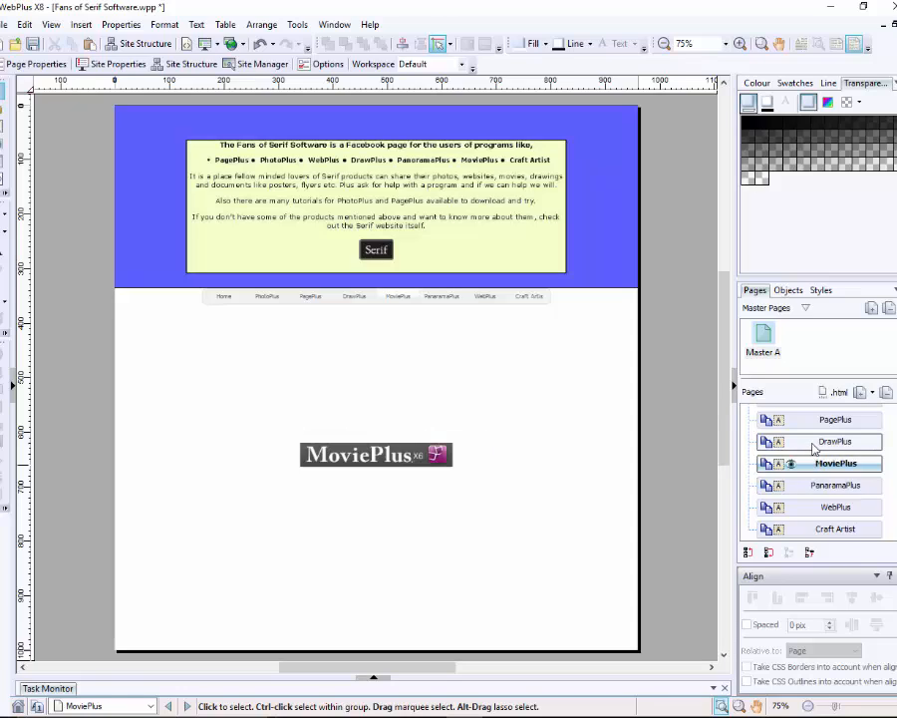
left_click(813, 442)
left_click(827, 422)
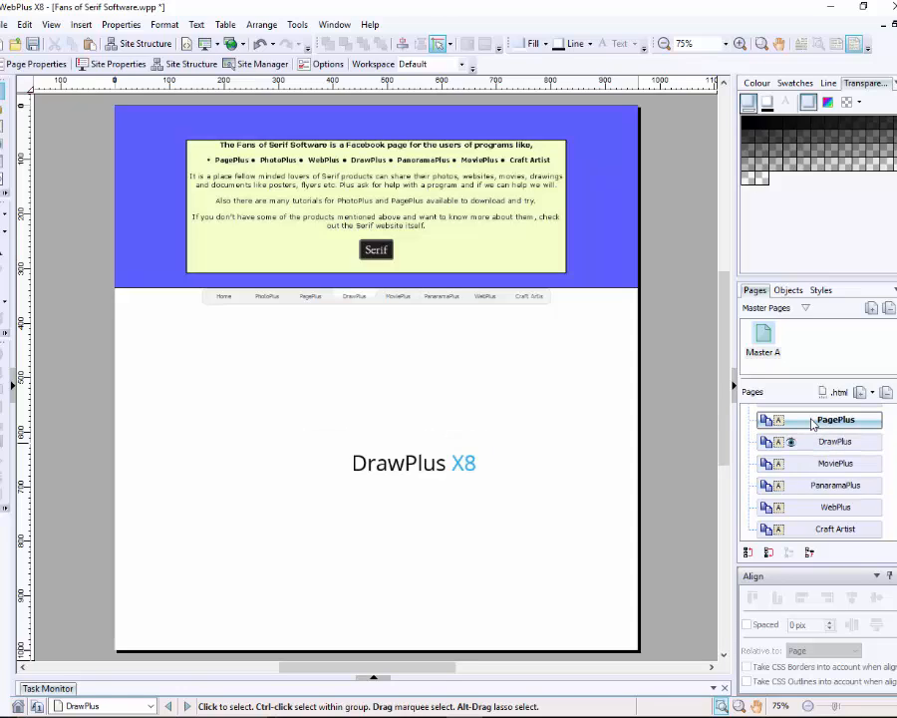
scroll(810, 445, "up", 2)
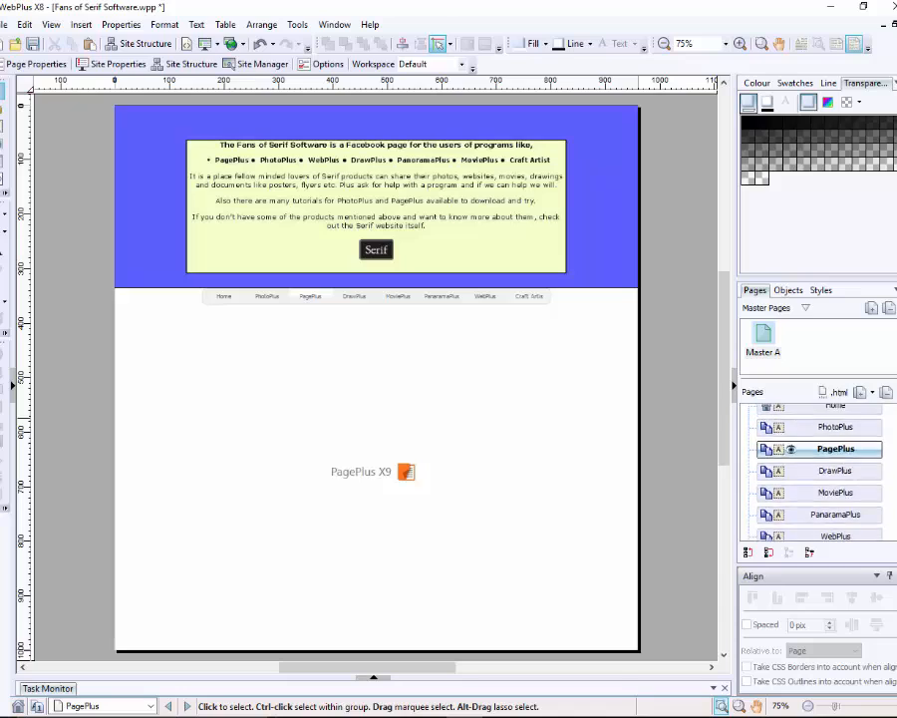
left_click(809, 440)
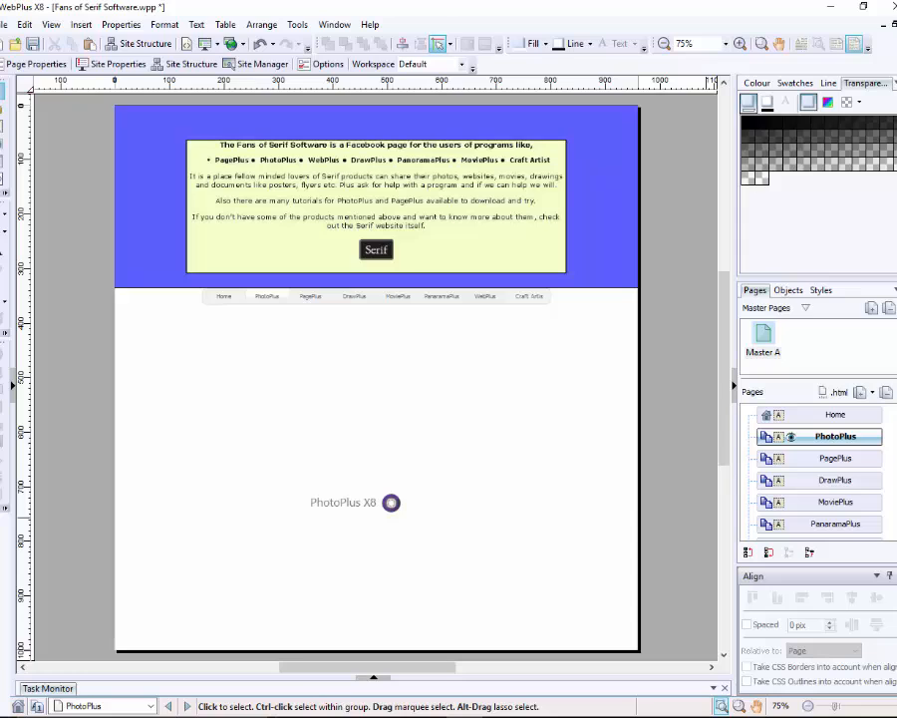
scroll(820, 473, "down", 1)
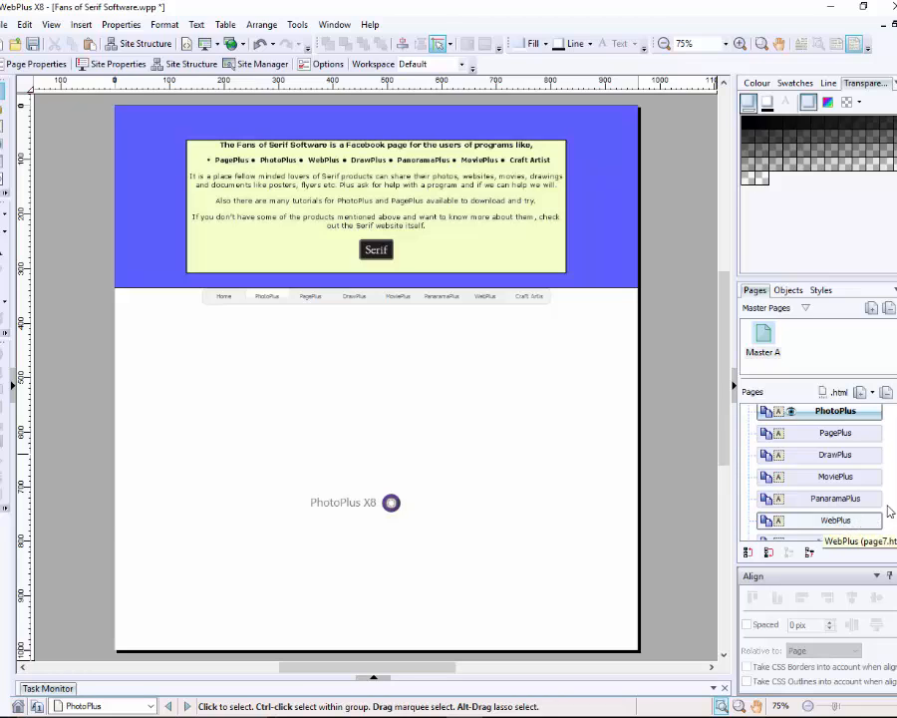
Move the WebPlus page between PagePlus and DrawPlus in the page order
left_click_drag(896, 461, 896, 449)
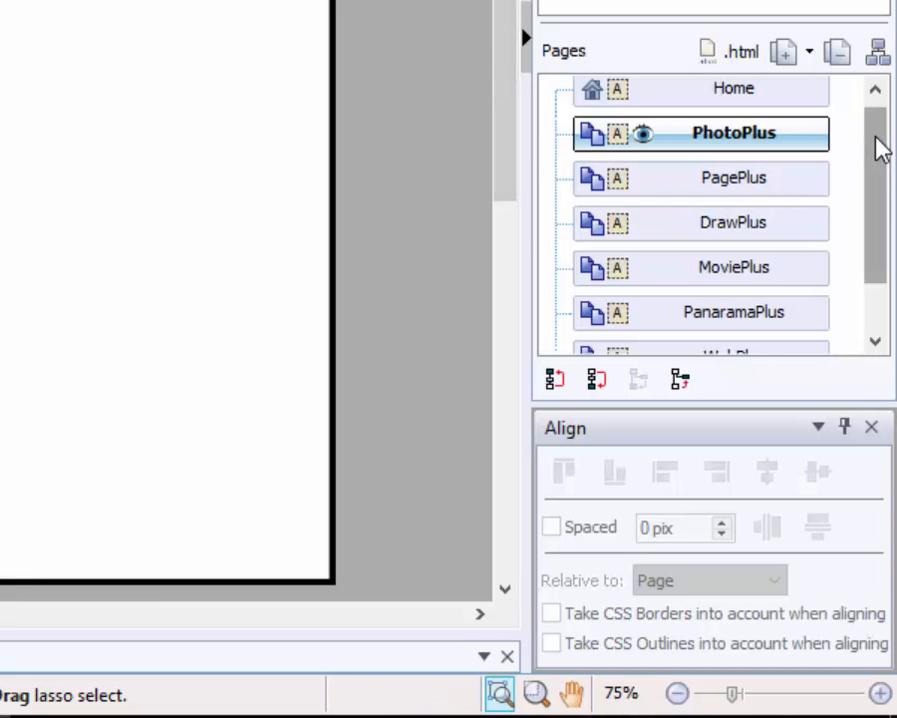
left_click_drag(879, 146, 882, 168)
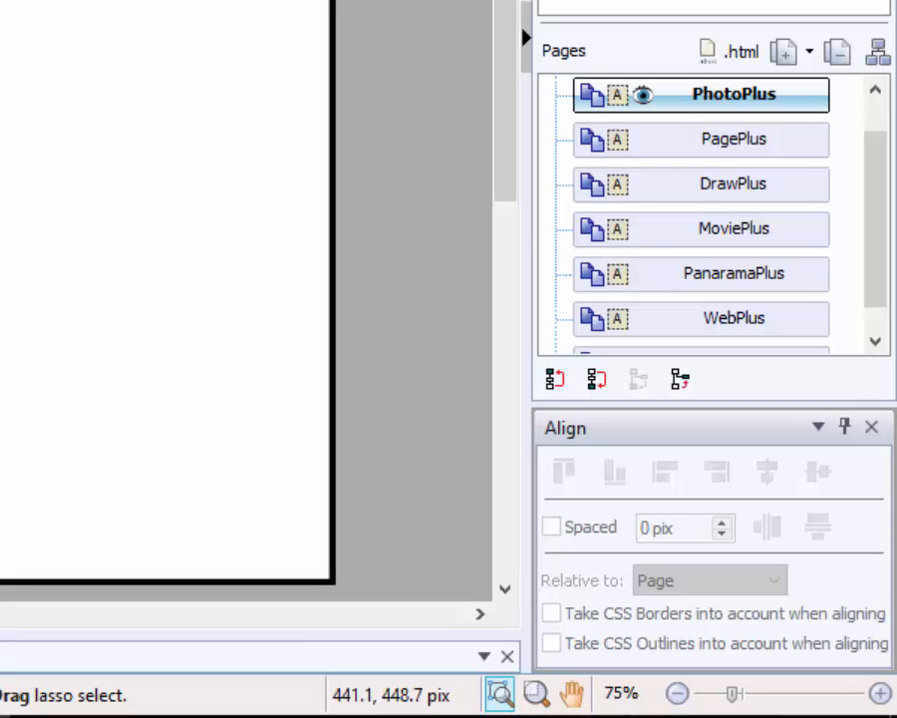
left_click(696, 333)
left_click_drag(696, 333, 693, 159)
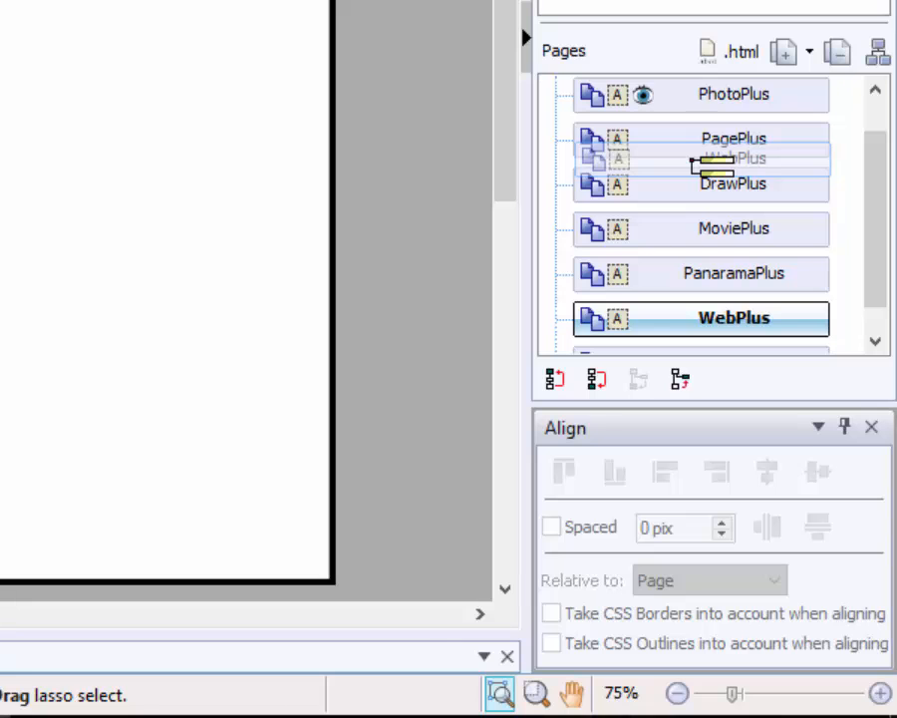
left_click_drag(693, 159, 693, 161)
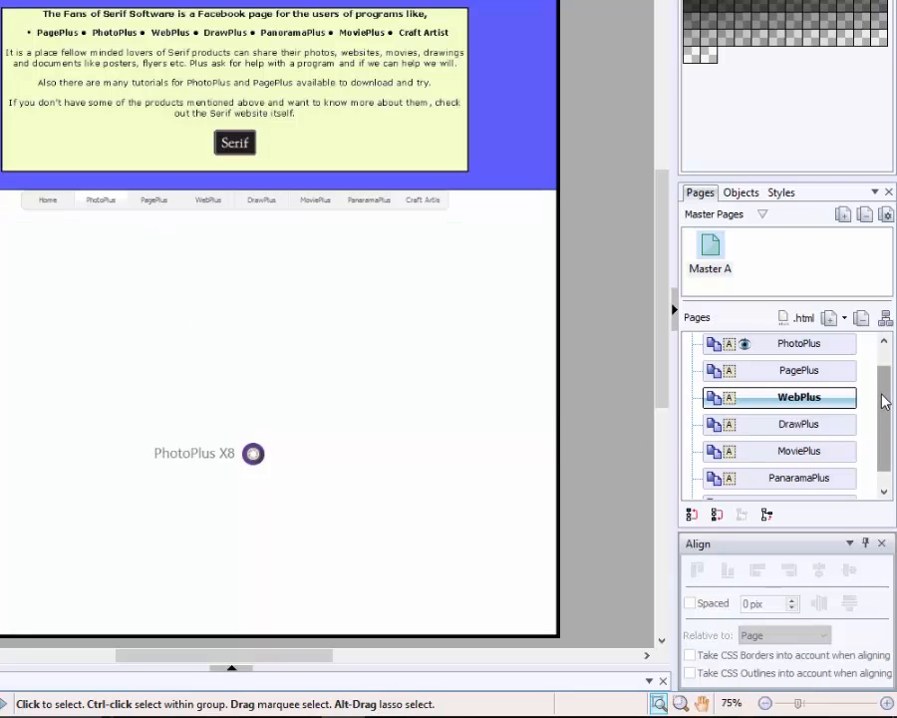
Open the Craft Artist page and add a new page after it named "PhotoPlus and PanoramaPlus"
mouse_move(887, 387)
left_mouse_down()
mouse_move(887, 369)
mouse_move(894, 404)
left_mouse_up()
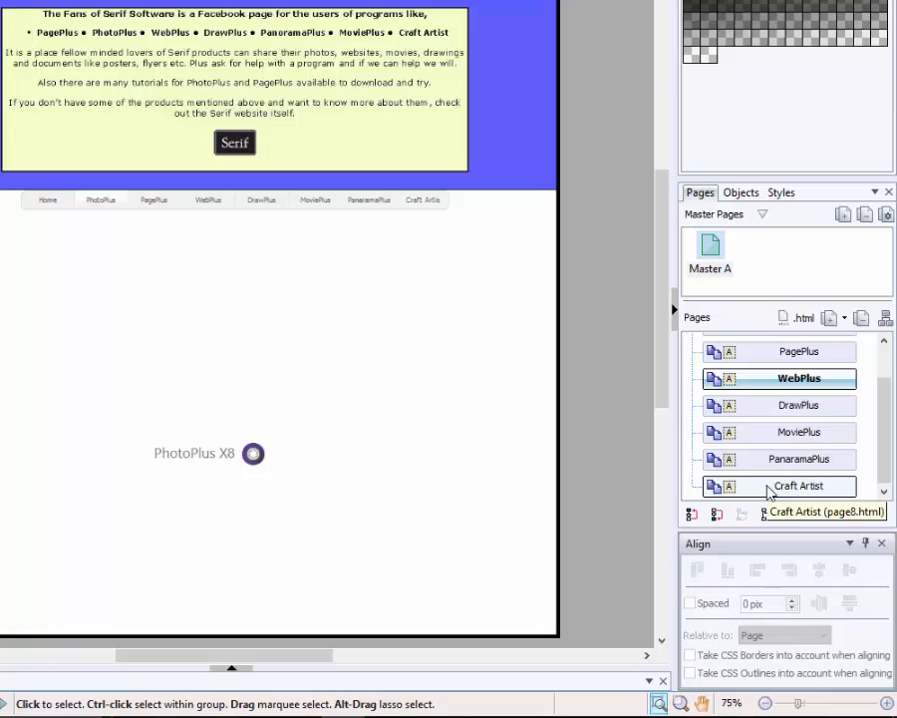
double_click(772, 486)
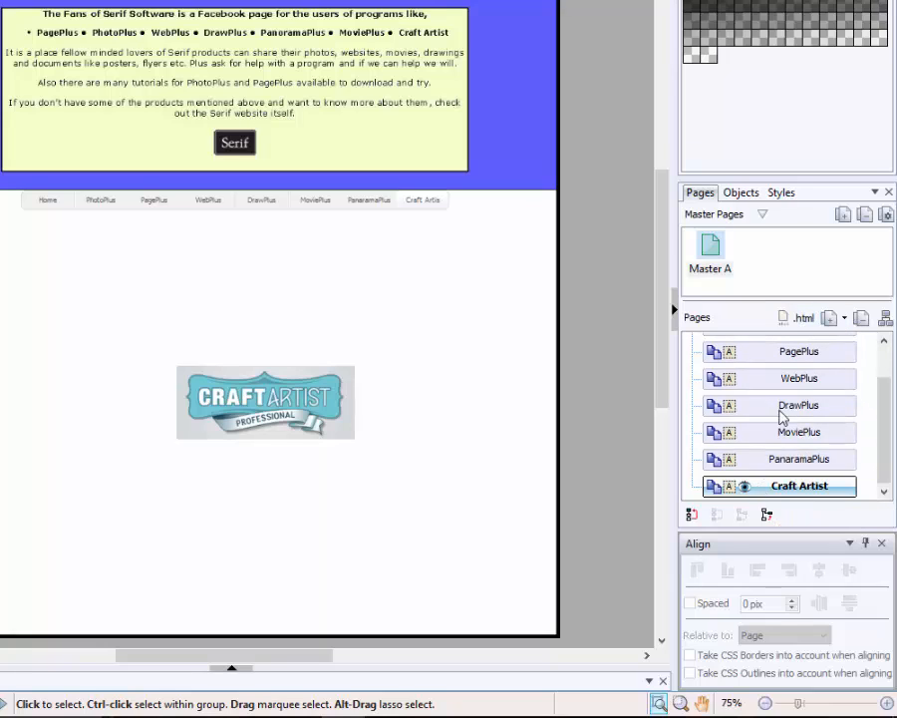
left_click(829, 317)
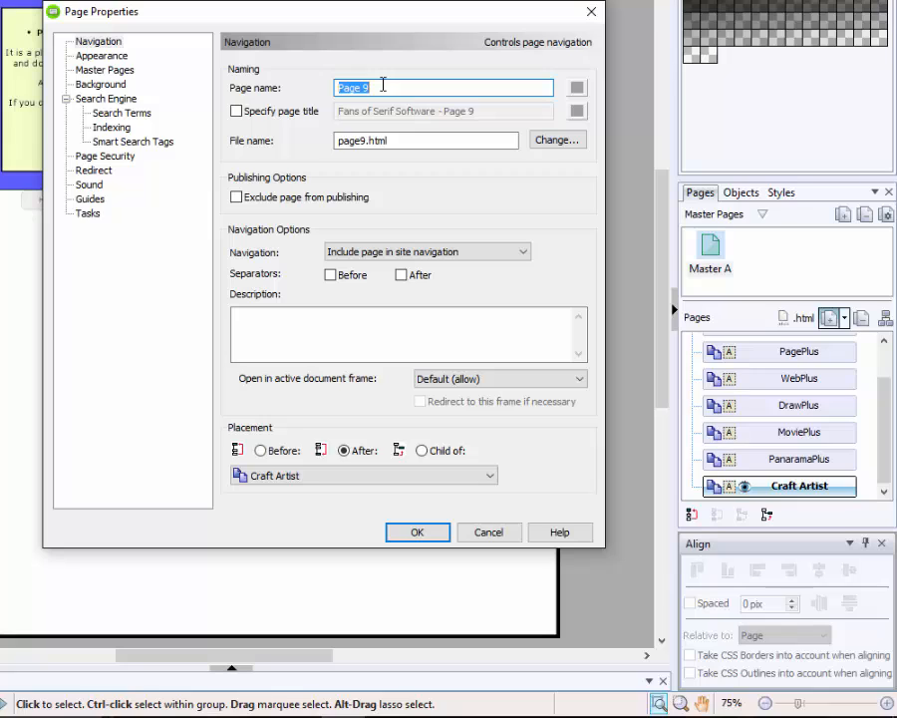
type("P")
type("hotoPLu")
type("lus and Pano")
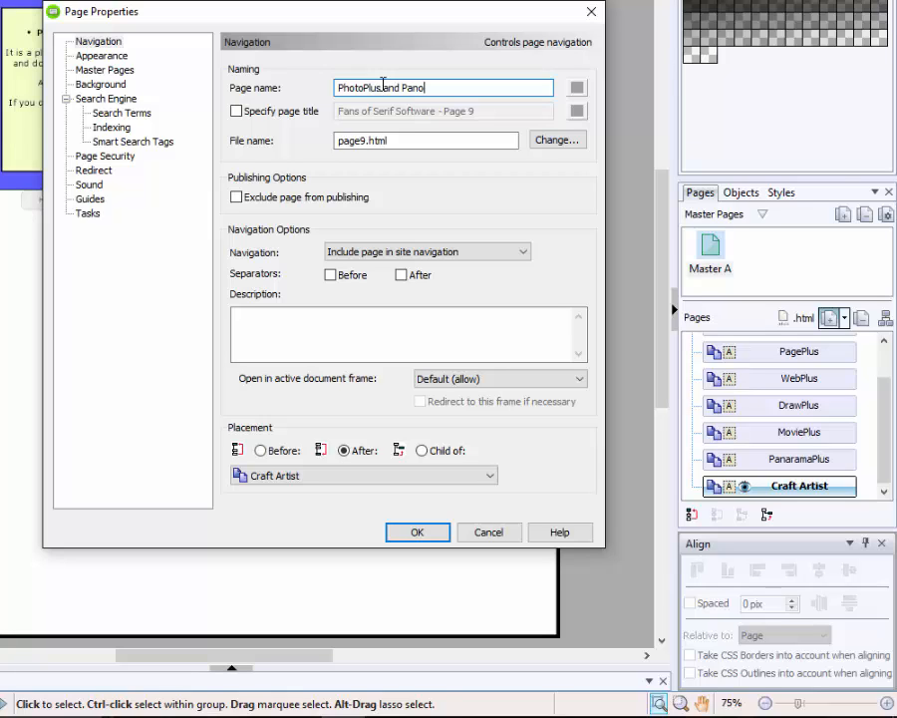
type("ramaPlus")
left_click(427, 535)
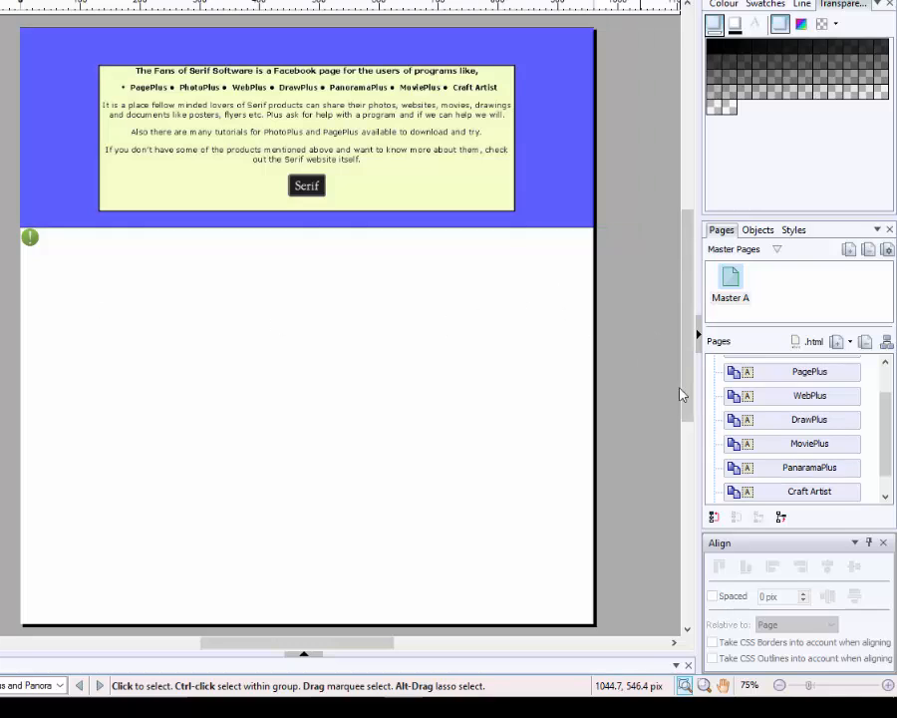
Make the PhotoPlus and PanaramaPlus pages children of the "PhotoPlus and PanoramaPlus" page
mouse_move(887, 419)
left_mouse_down()
mouse_move(887, 387)
mouse_move(890, 439)
left_mouse_up()
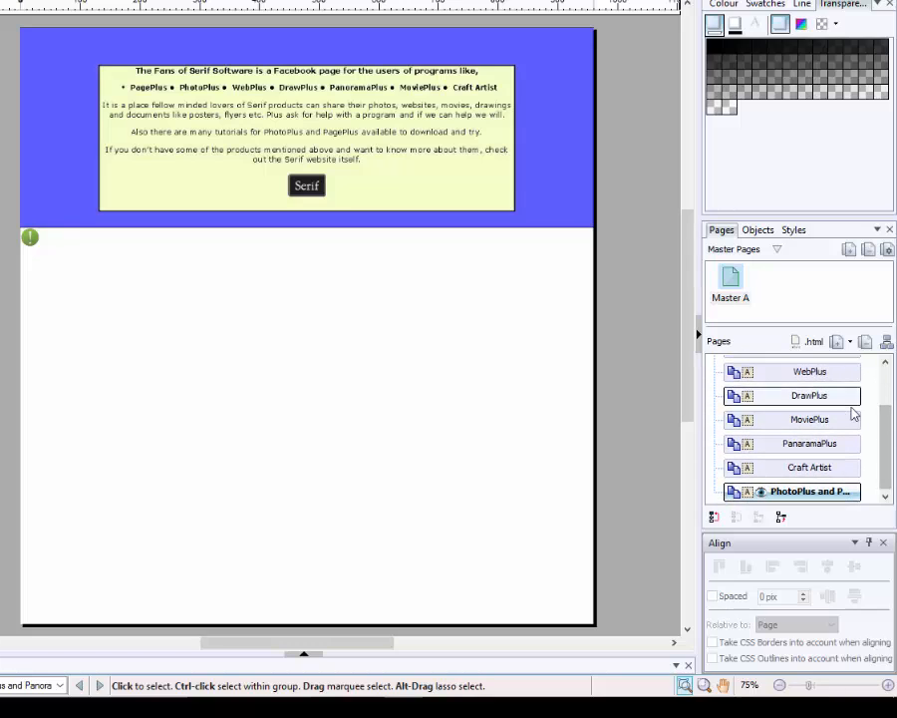
left_click_drag(888, 417, 888, 397)
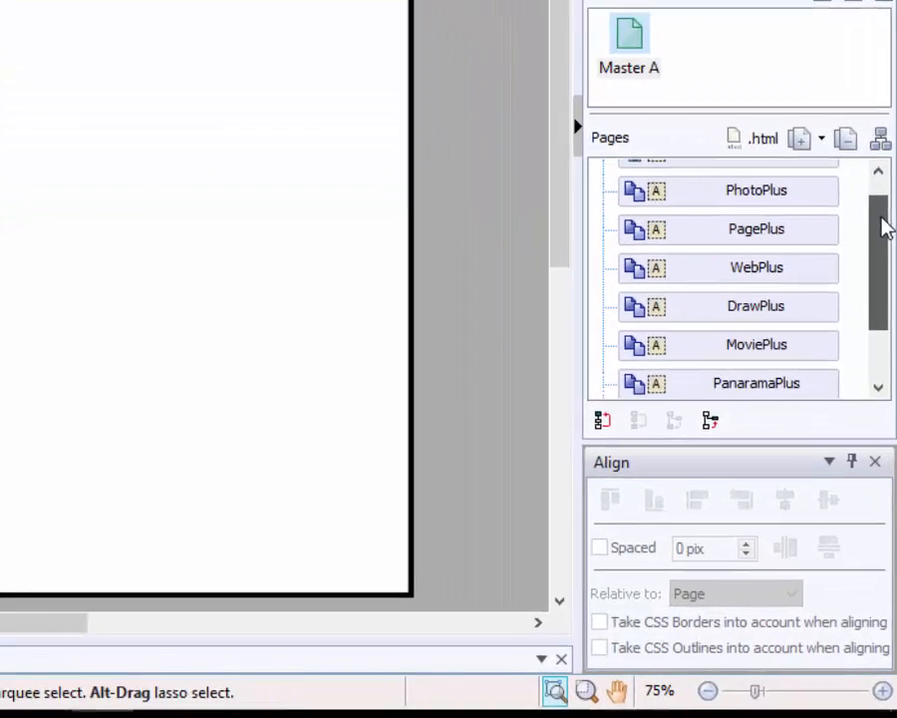
left_click_drag(885, 227, 885, 215)
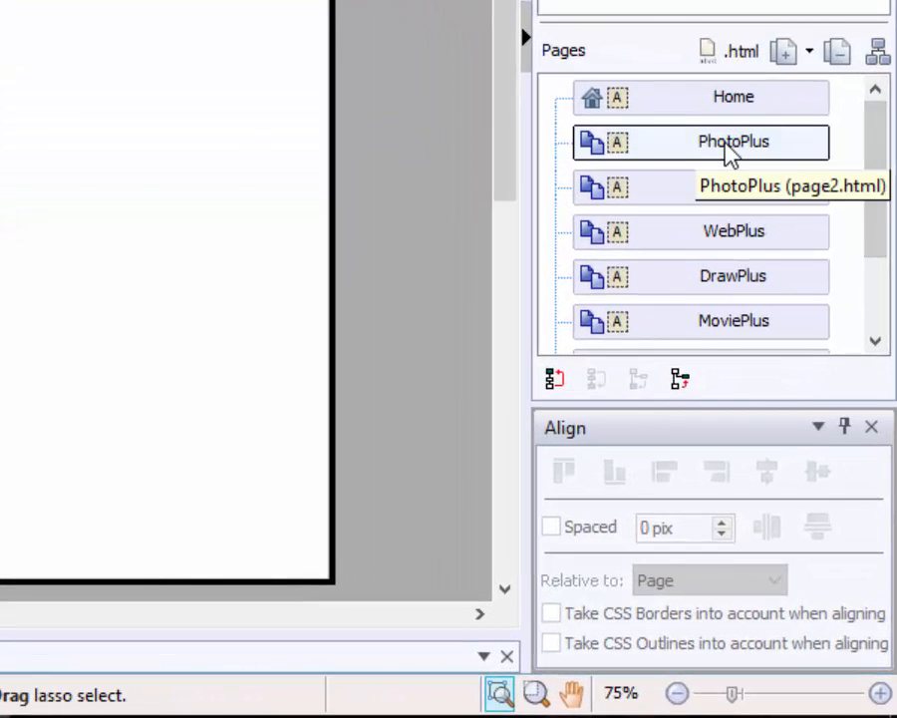
left_click_drag(731, 152, 757, 339)
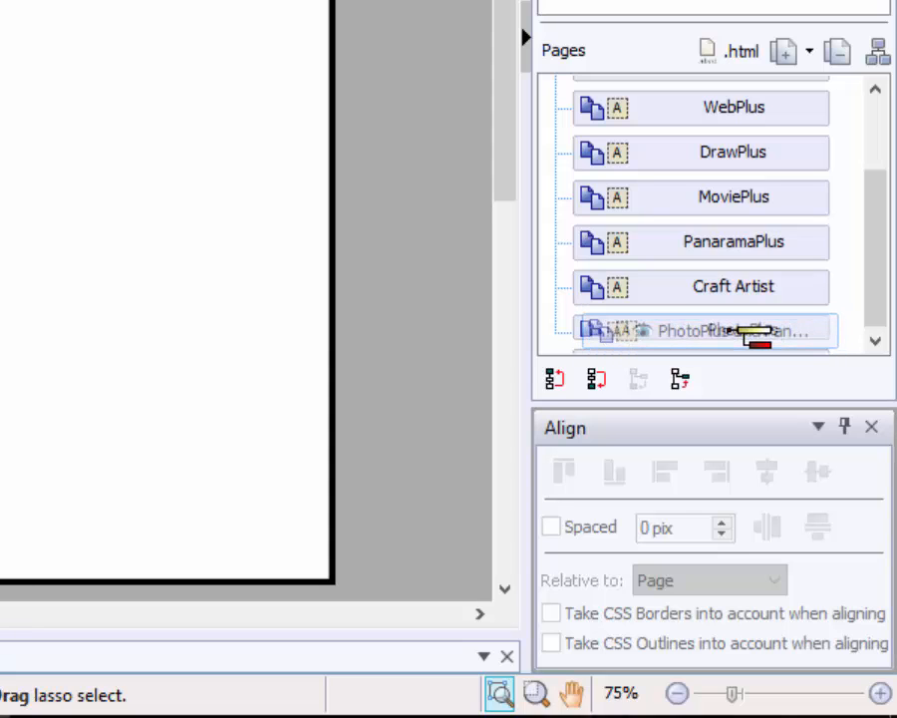
left_click_drag(754, 337, 756, 336)
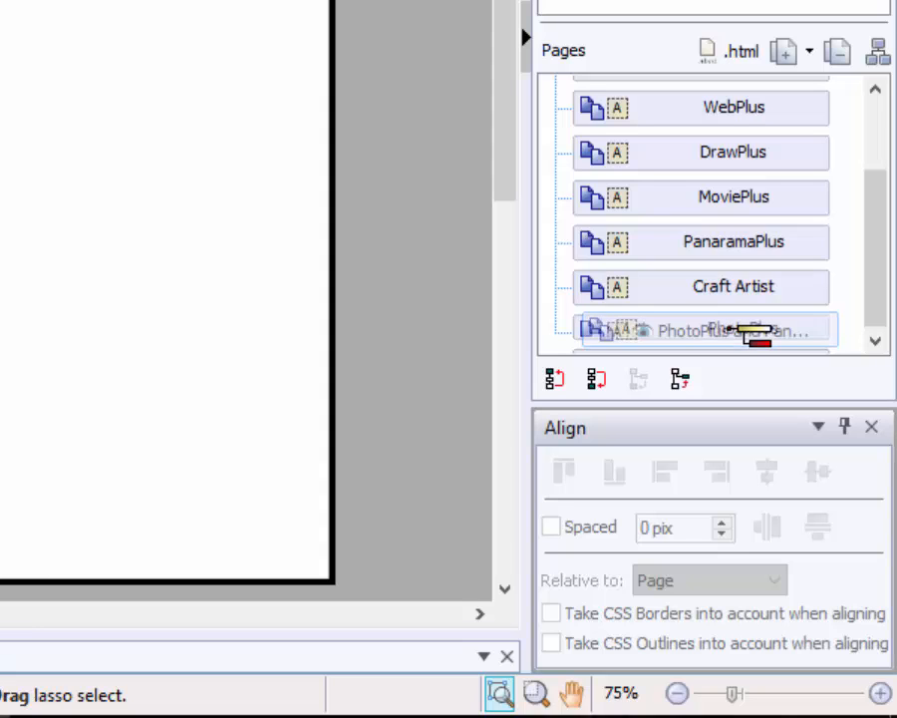
left_click_drag(756, 336, 757, 332)
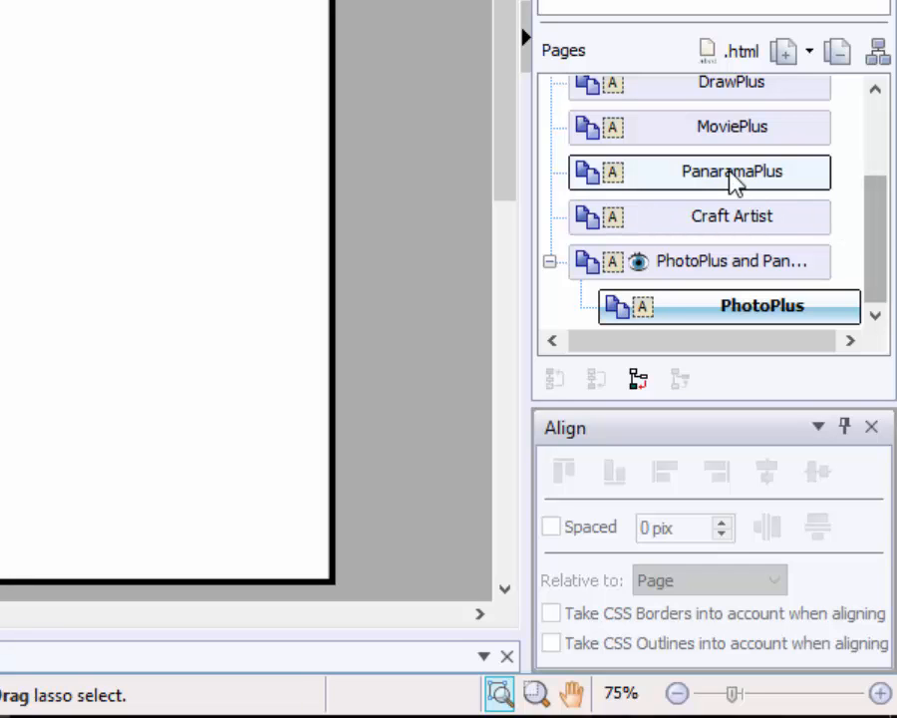
left_click_drag(733, 177, 780, 303)
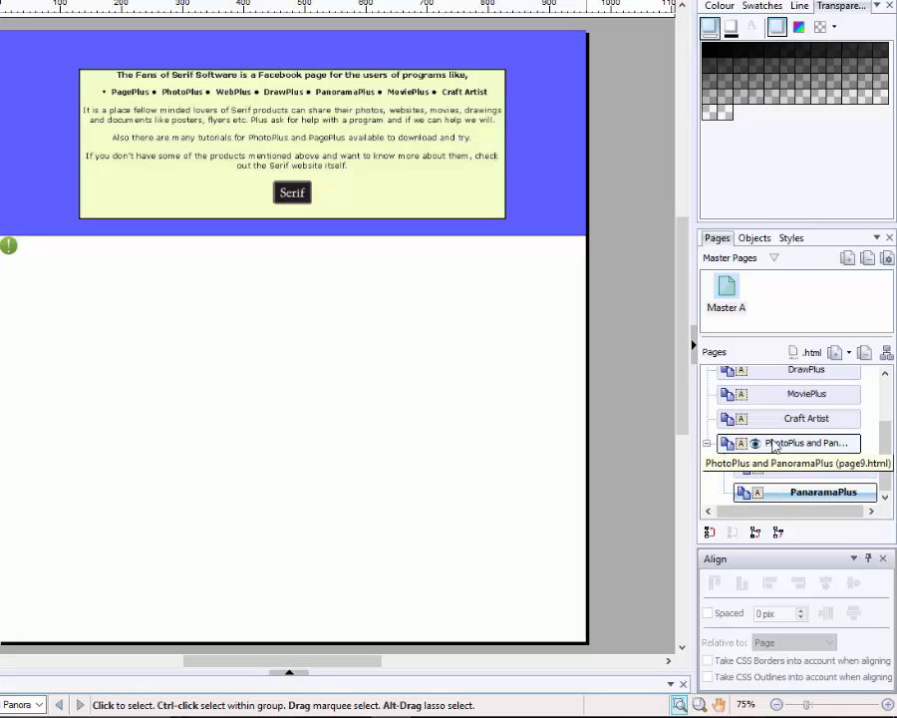
Add a new page after the "PhotoPlus and PanoramaPlus" page and name it "PagePlus and DrawPlus"
left_click_drag(886, 449, 889, 392)
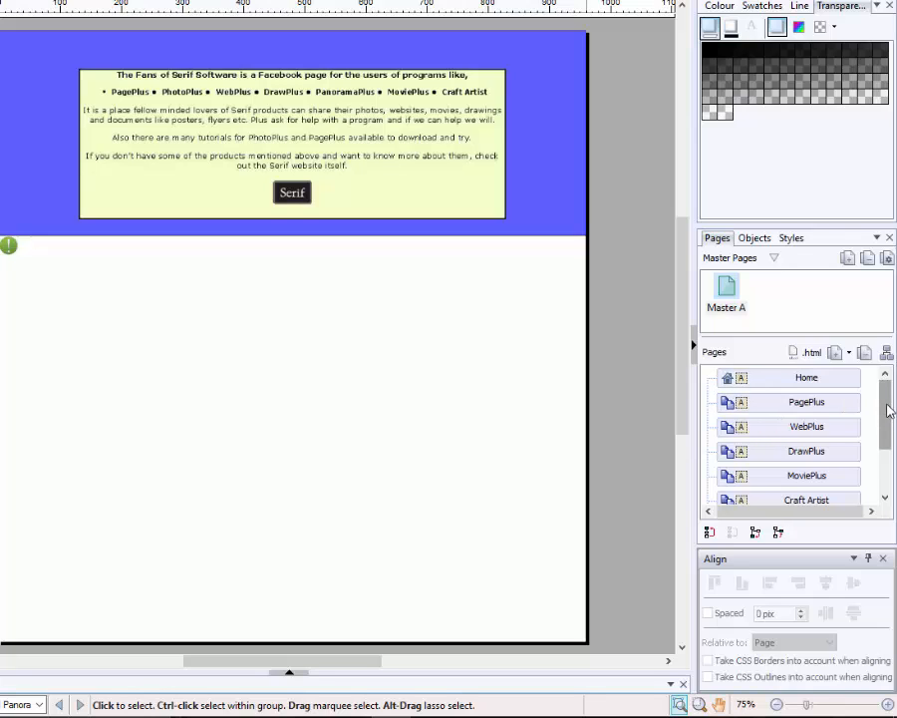
scroll(888, 410, "down", 3)
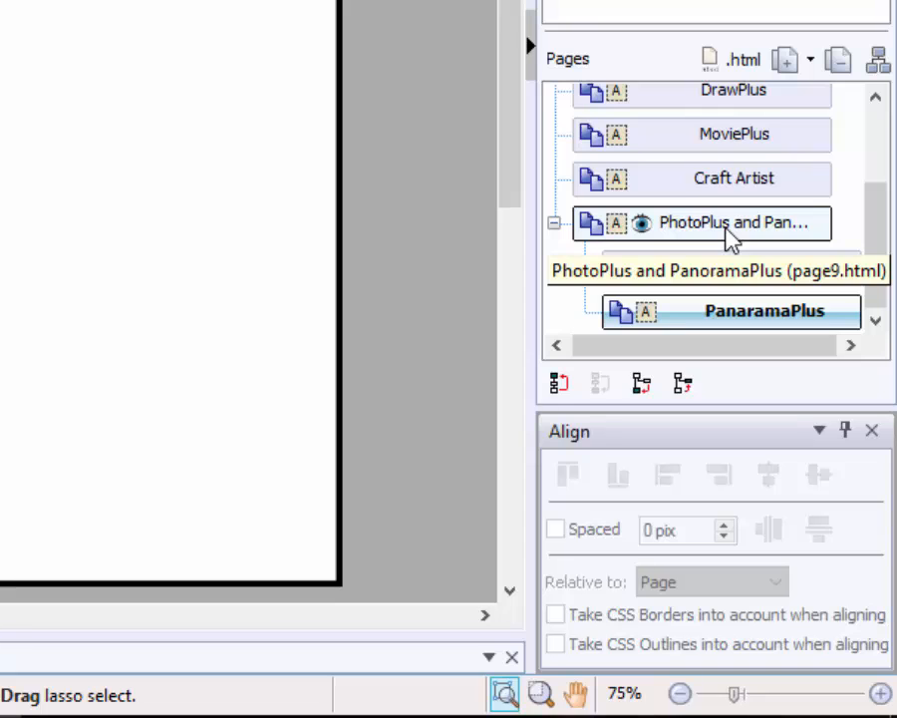
left_click(731, 235)
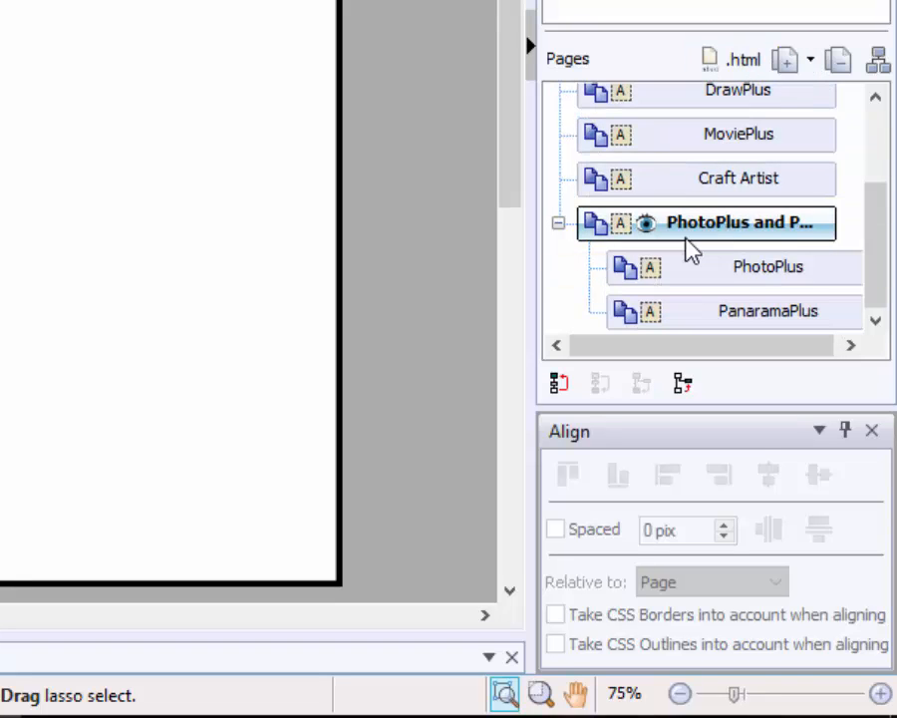
left_click(786, 62)
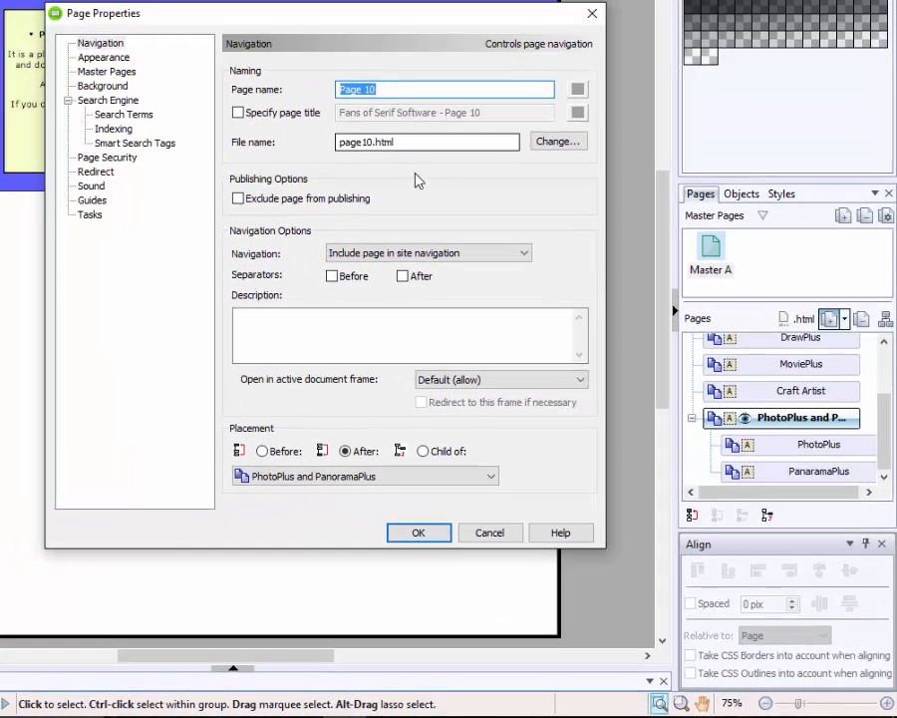
type("Page")
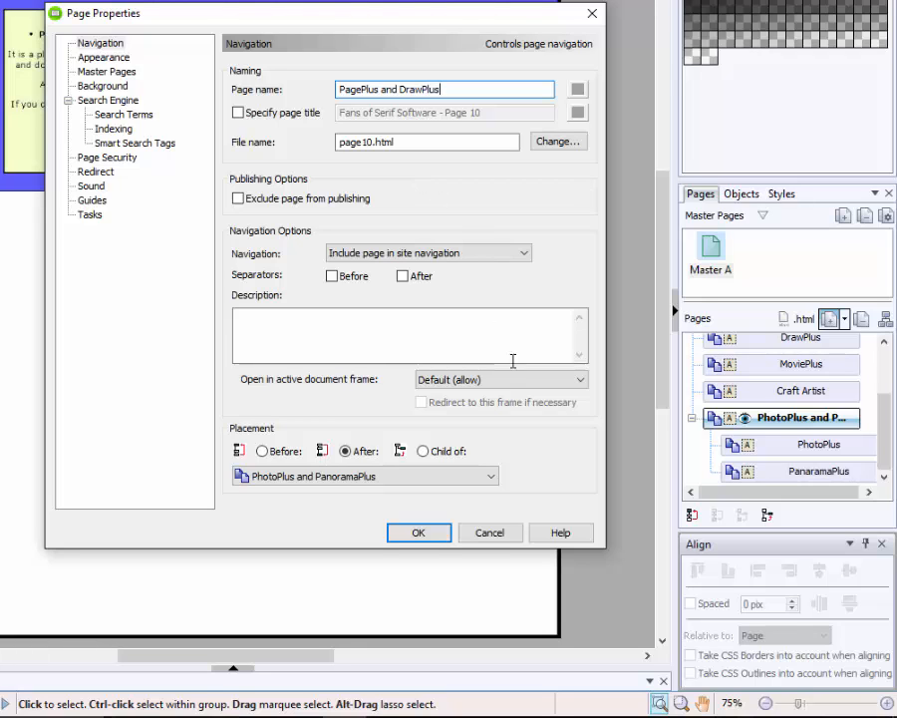
left_click(418, 533)
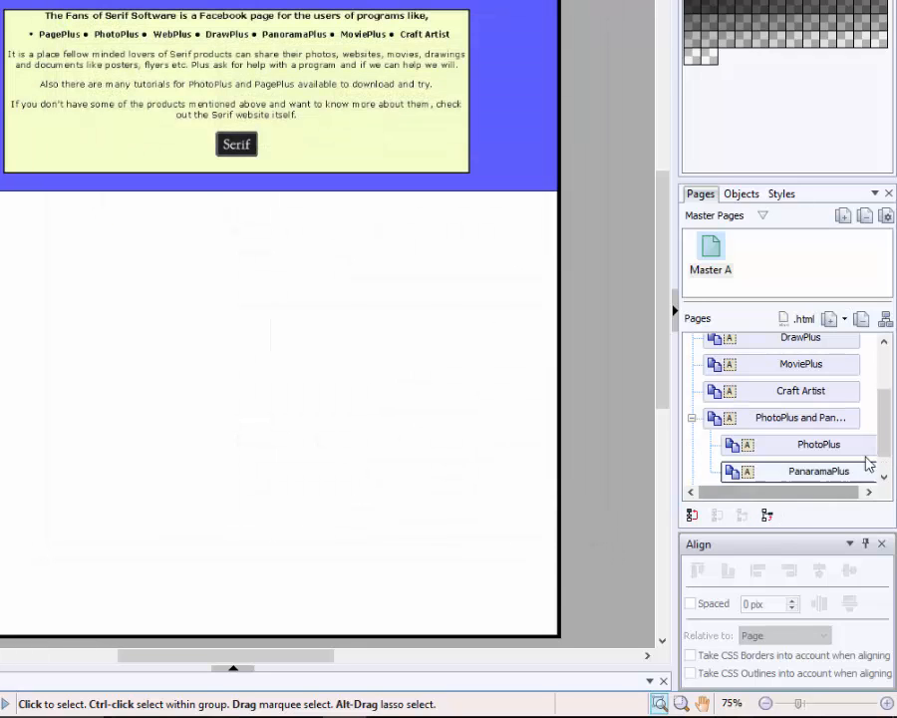
Make the PagePlus and DrawPlus pages children of the "PagePlus and DrawPlus" page
left_click_drag(887, 407, 896, 365)
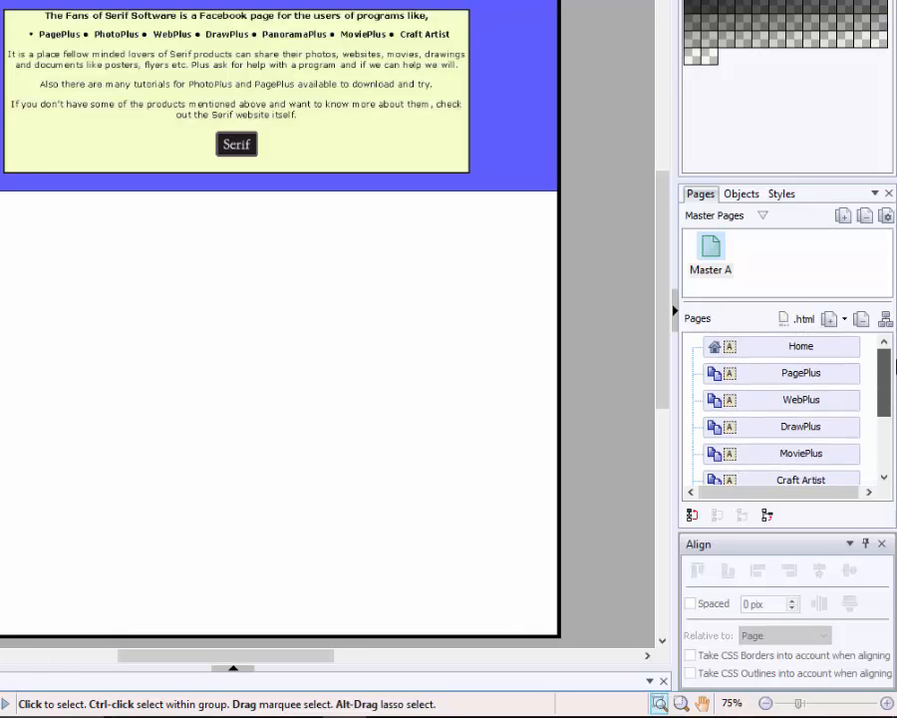
left_click_drag(783, 375, 797, 477)
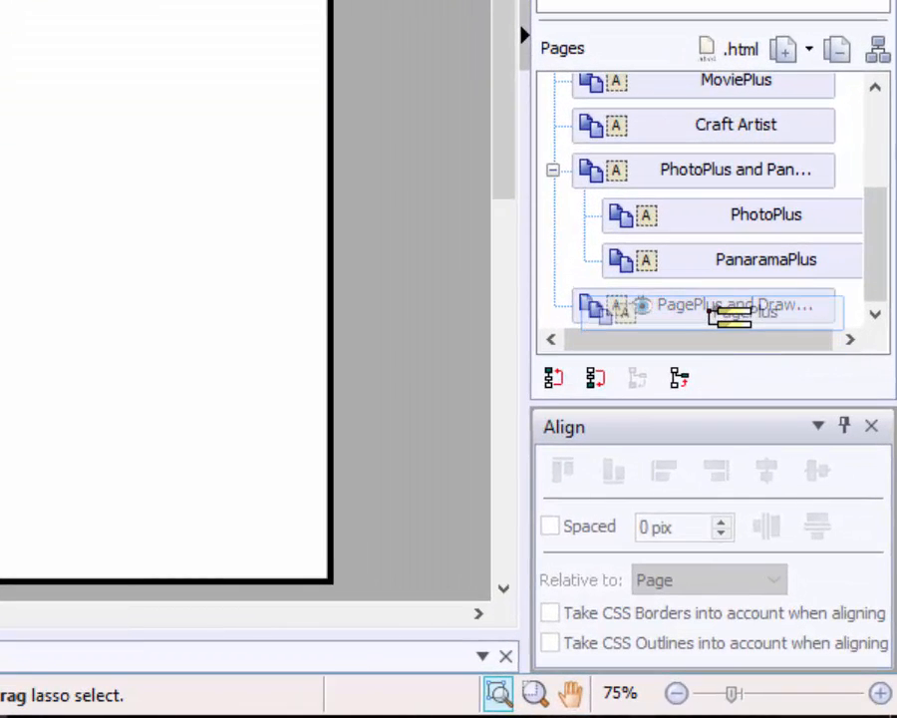
left_click_drag(710, 311, 761, 313)
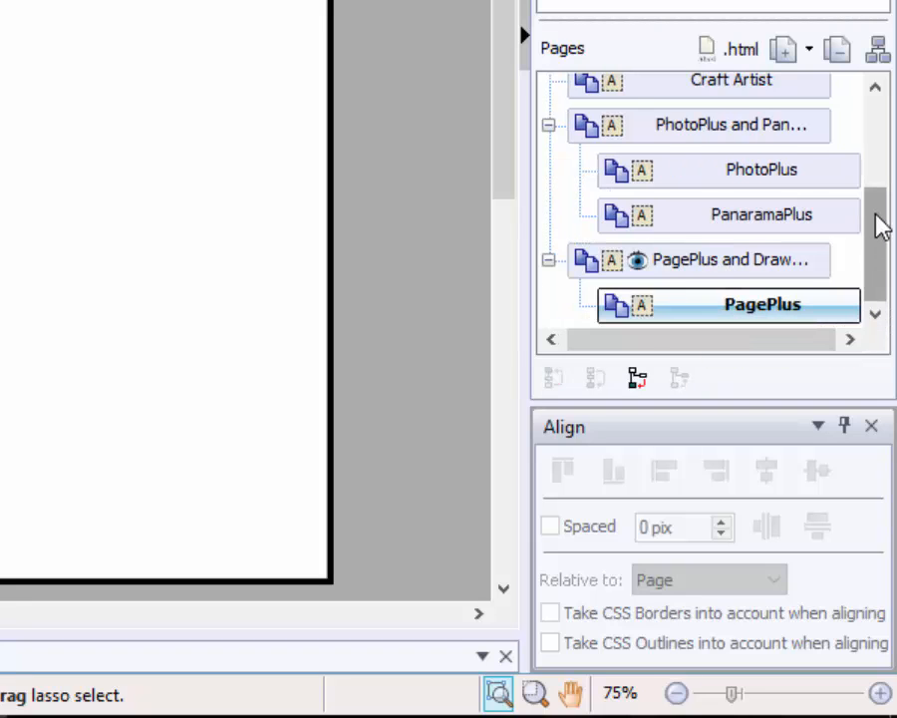
left_click_drag(881, 228, 883, 175)
mouse_move(755, 92)
left_mouse_down()
mouse_move(767, 336)
mouse_move(710, 339)
mouse_move(750, 284)
mouse_move(749, 259)
left_mouse_up()
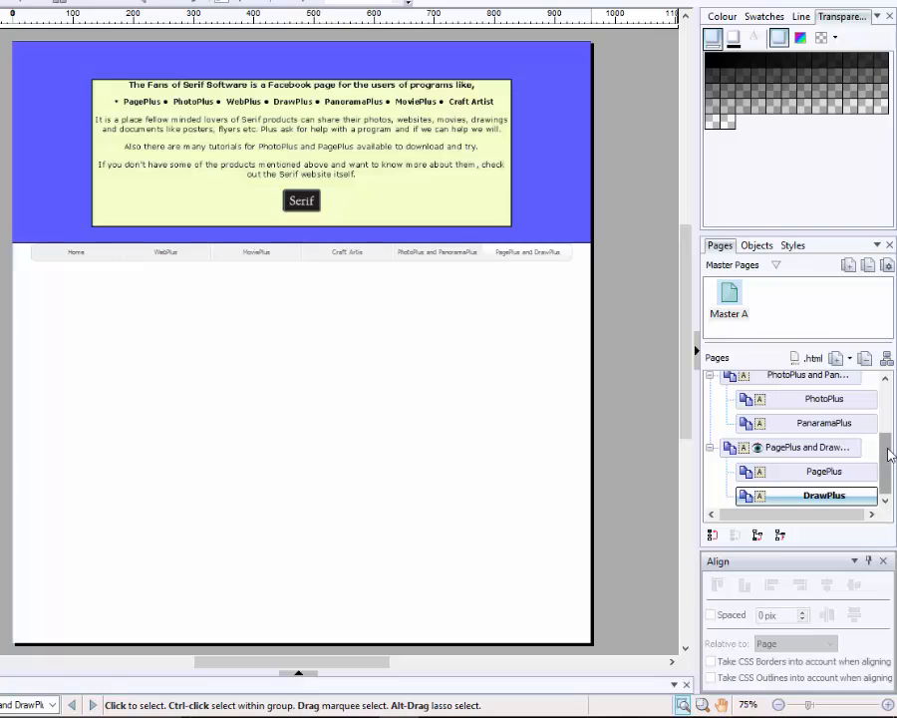
Add a new page after the "PagePlus and DrawPlus" page and name it "MoviePlus and WebPlus"
left_click(787, 449)
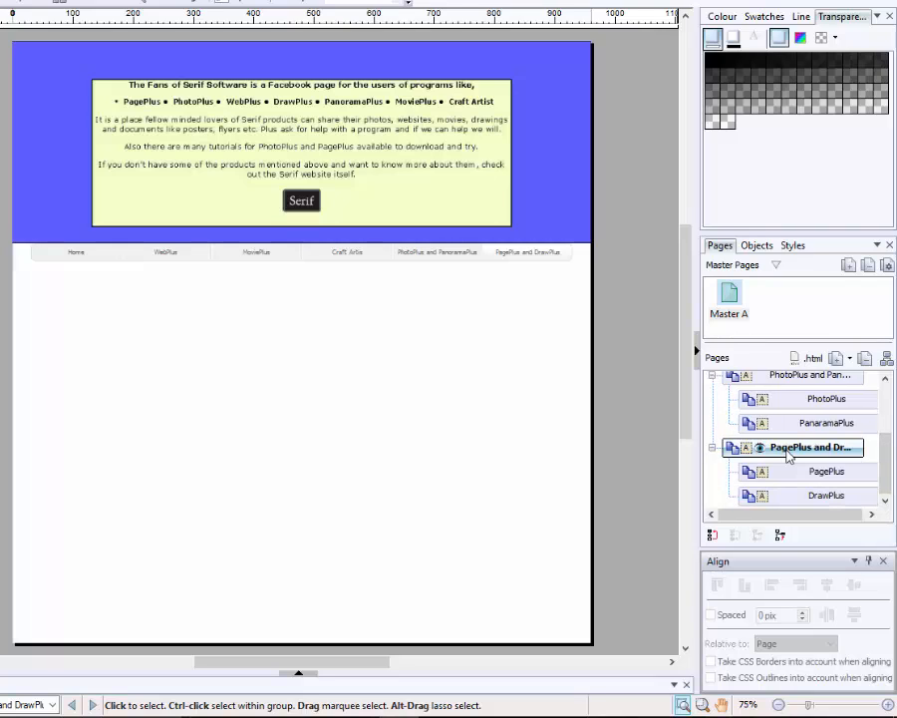
left_click(837, 359)
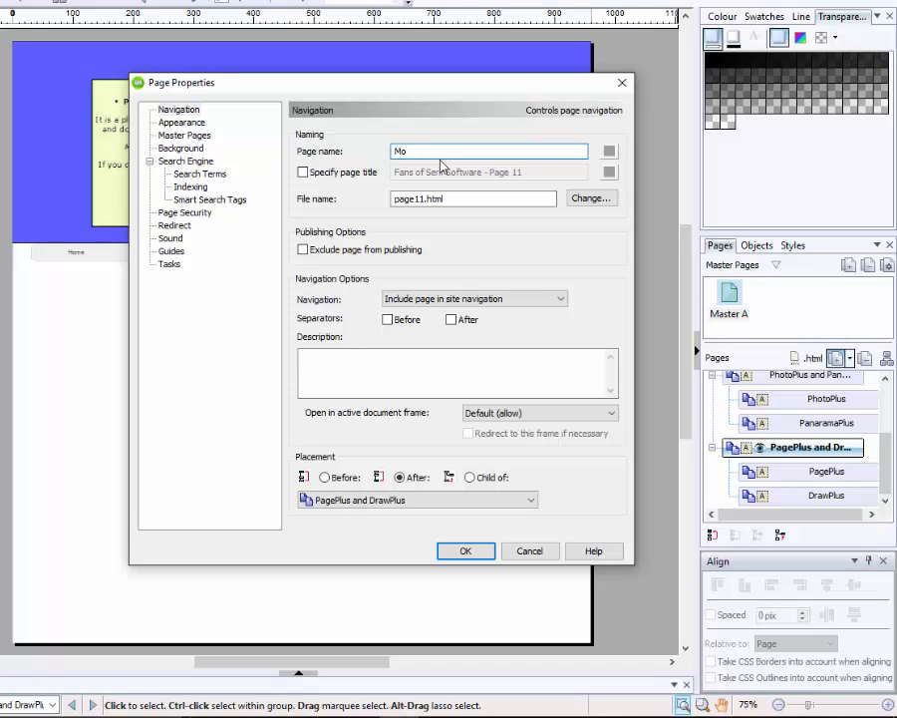
type("Plus and WebPlus")
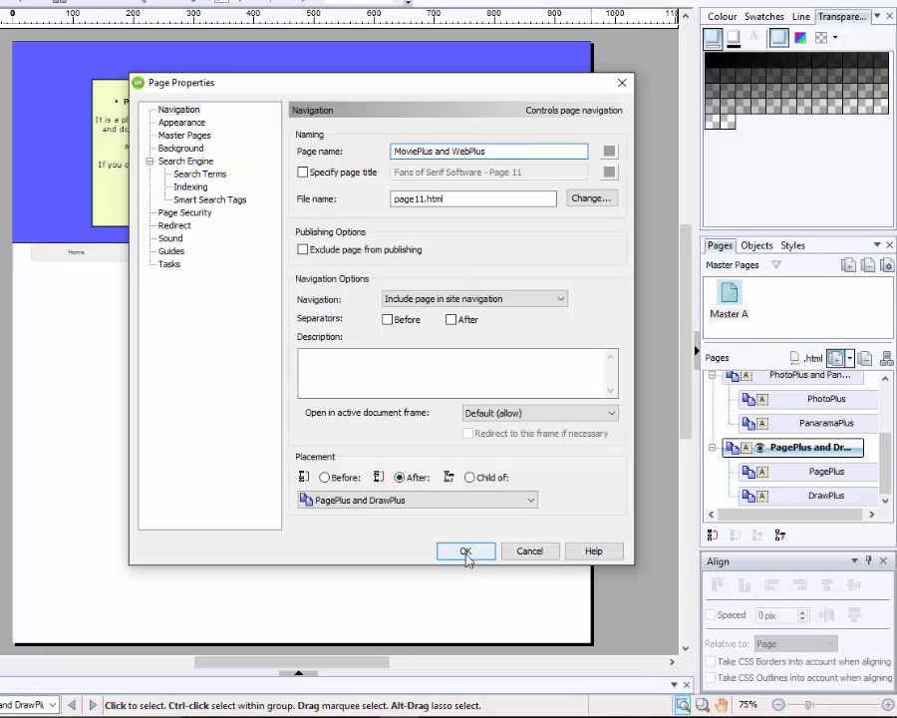
left_click(465, 552)
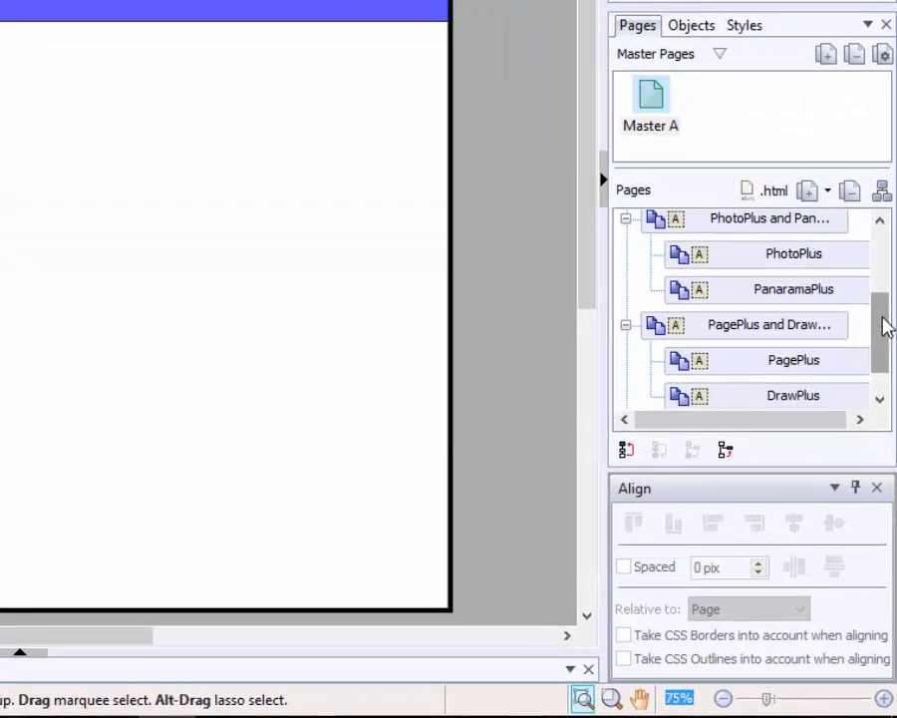
Make the MoviePlus and WebPlus pages children of the "MoviePlus and WebPlus" page
left_click_drag(885, 327, 880, 248)
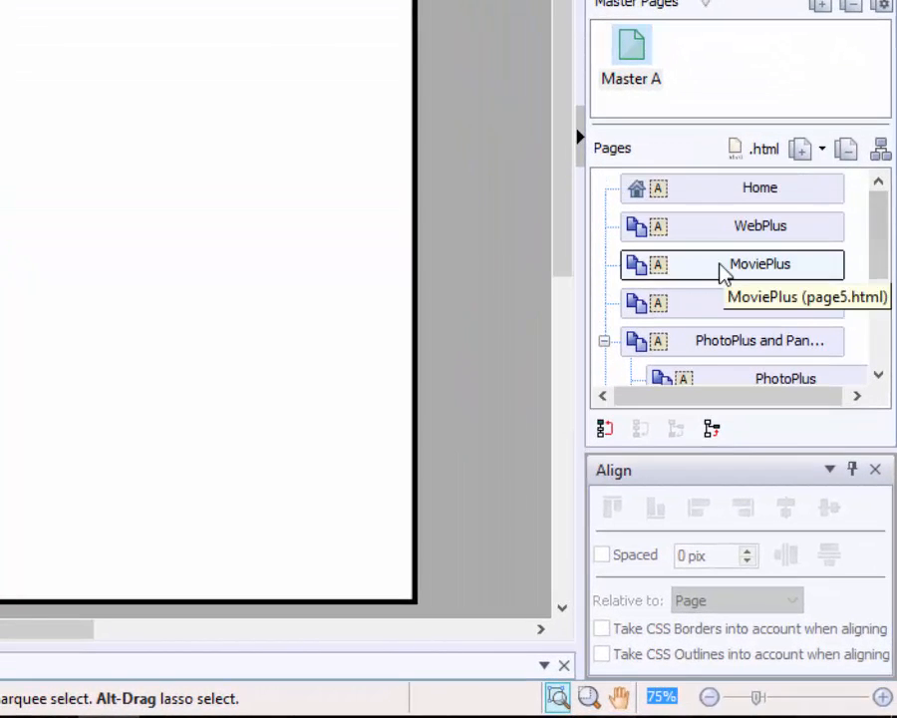
left_click_drag(723, 274, 751, 365)
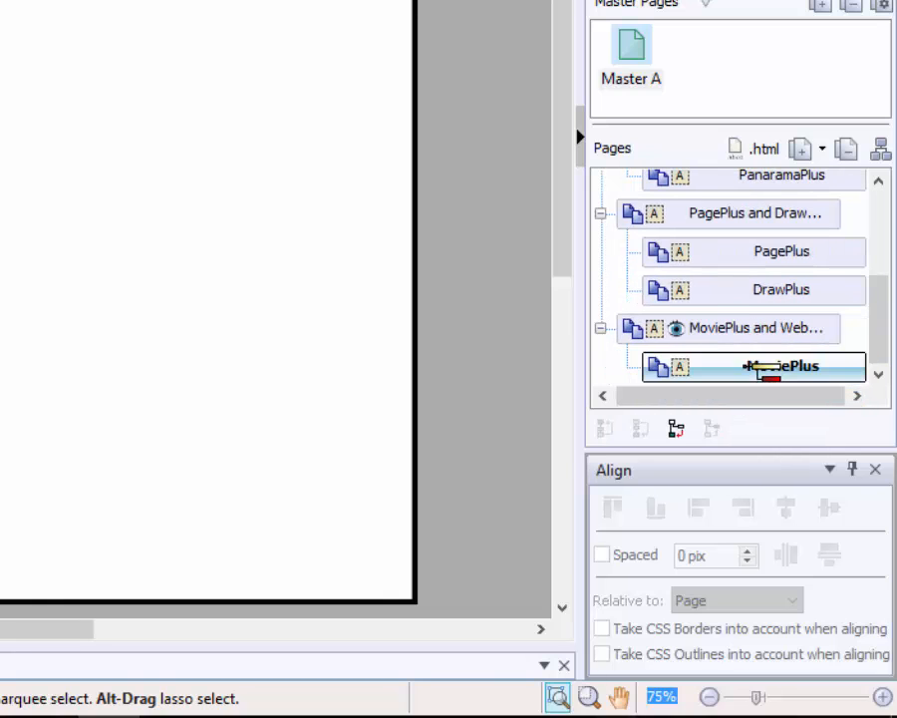
left_click_drag(880, 292, 882, 221)
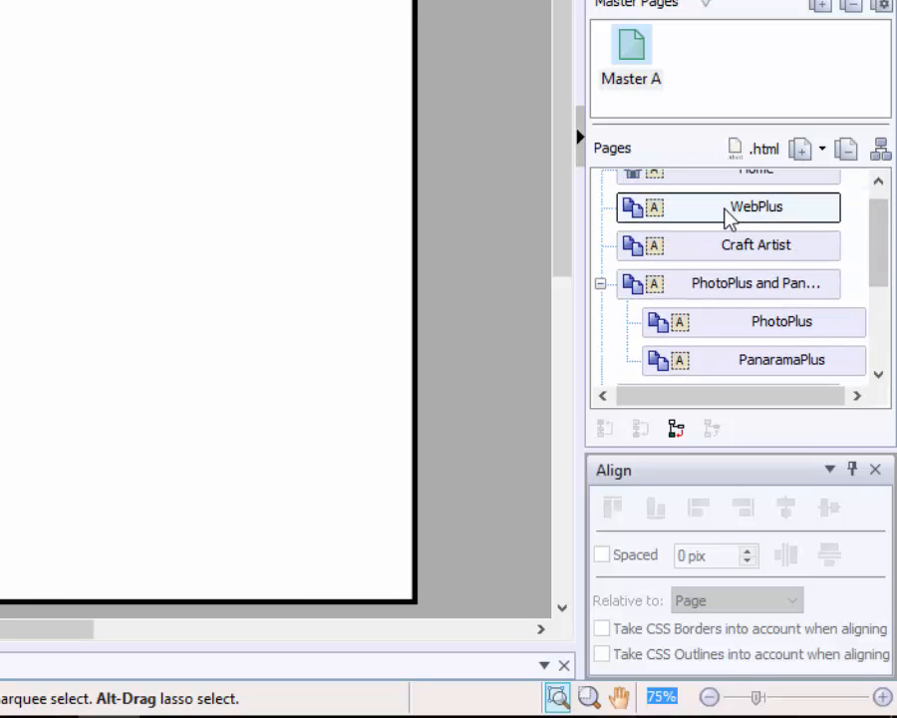
left_click_drag(728, 215, 771, 330)
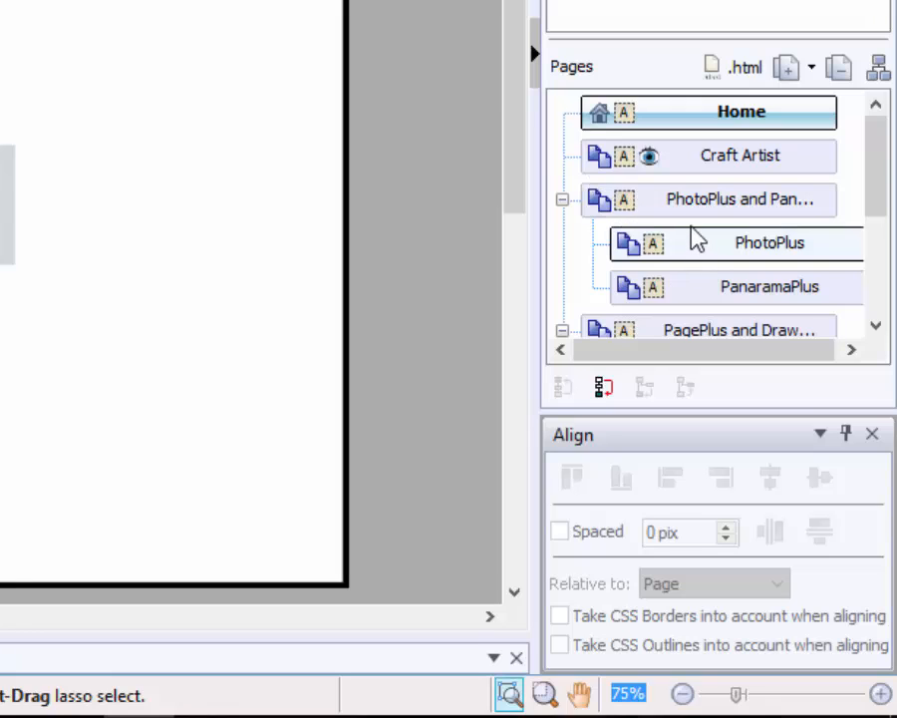
Collapse the three parent page groups in the page list so that only the top-level pages show
left_click(563, 200)
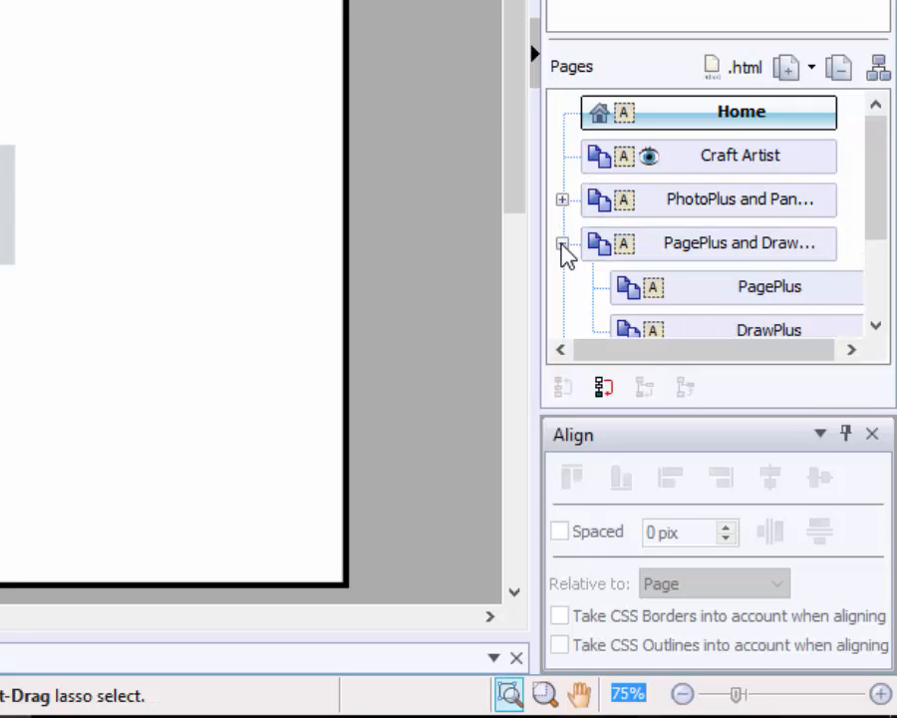
left_click(562, 244)
left_click_drag(876, 169, 882, 209)
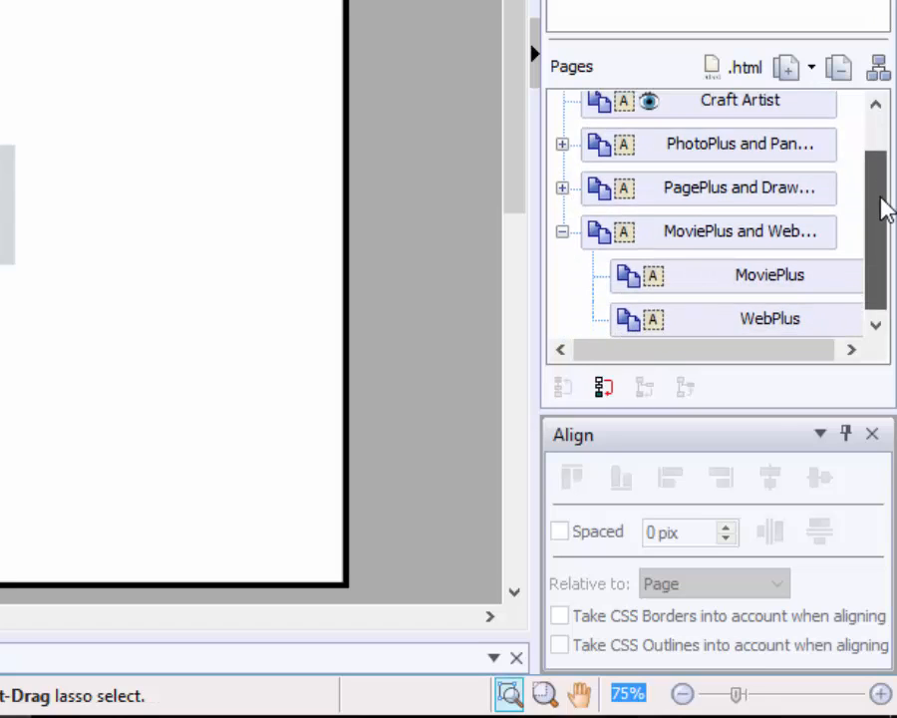
left_click(564, 232)
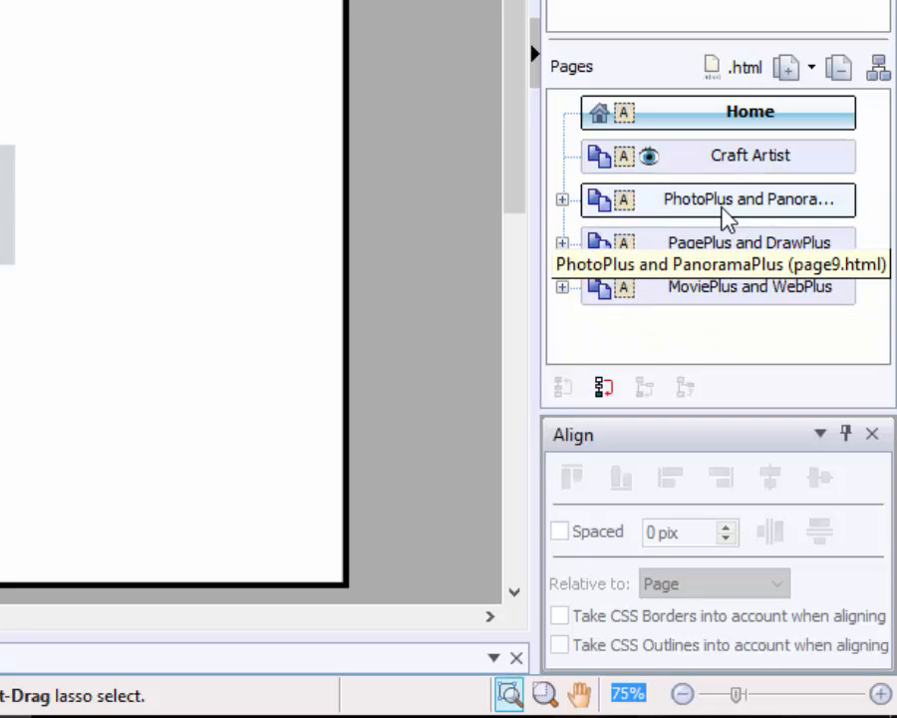
Move the three parent page groups between Home and Craft Artist, keeping their order, so Craft Artist is the last page
left_click_drag(722, 207, 738, 133)
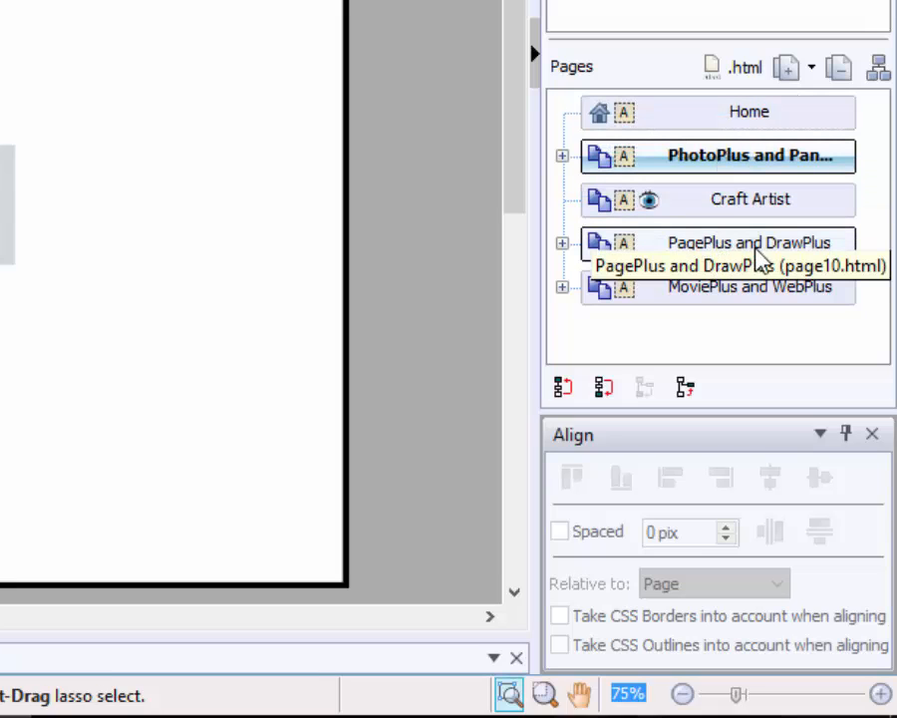
left_click_drag(730, 251, 682, 184)
left_click_drag(728, 304, 731, 255)
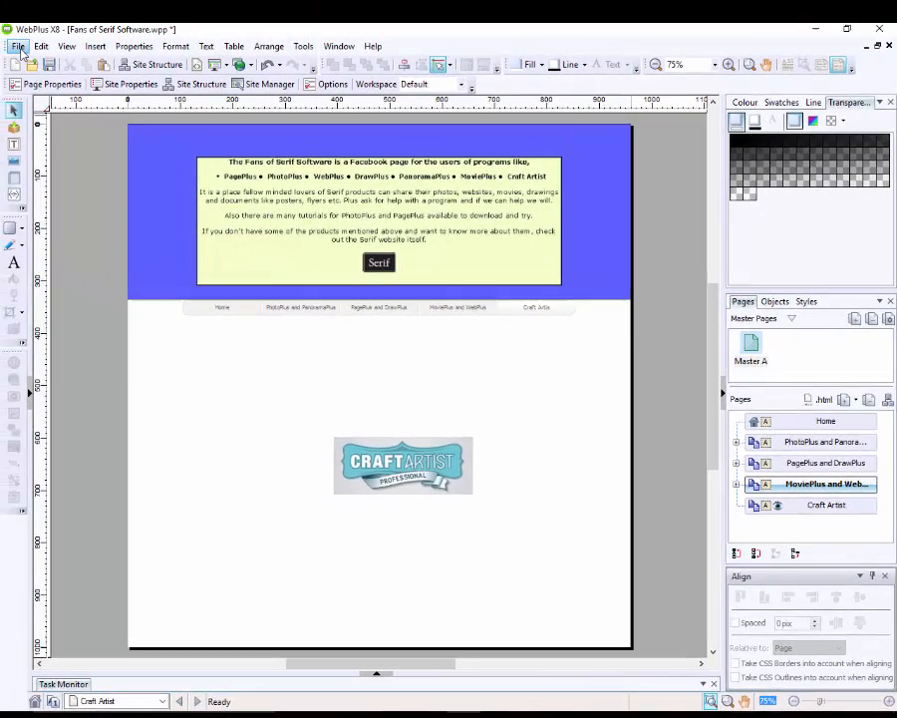
Save the site as "Fans of Serif Software.wpp" in the FOSS-website-data folder, replacing the existing file
left_click(19, 47)
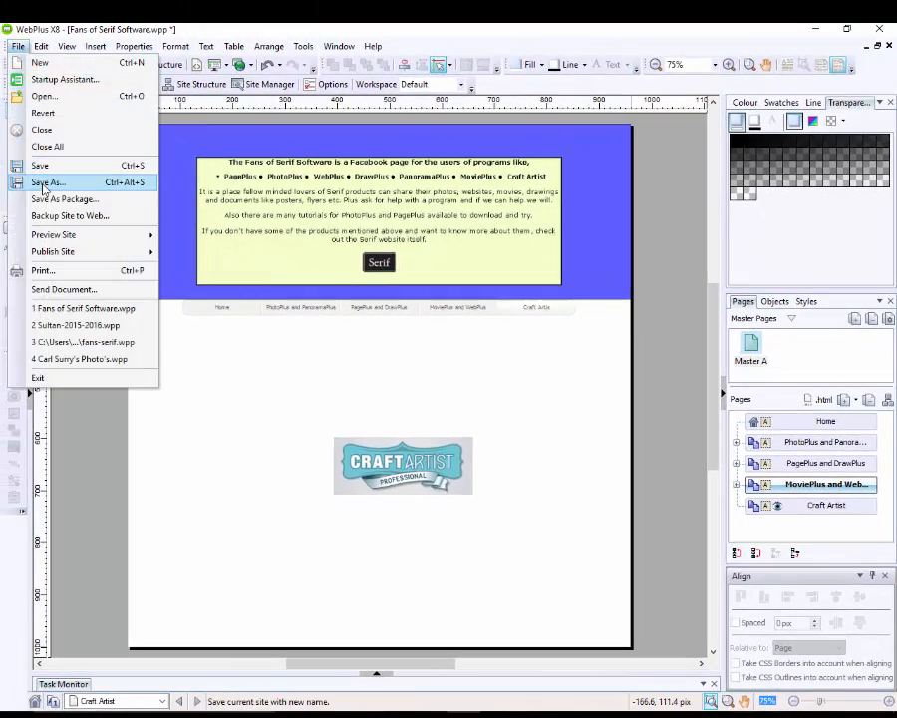
left_click(45, 185)
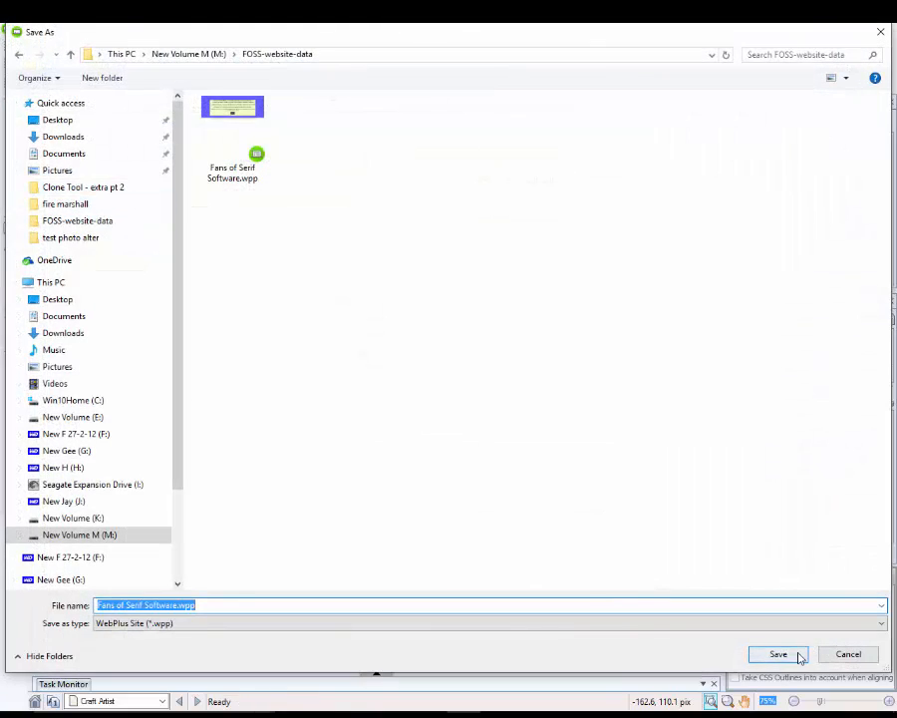
left_click(797, 654)
left_click(494, 378)
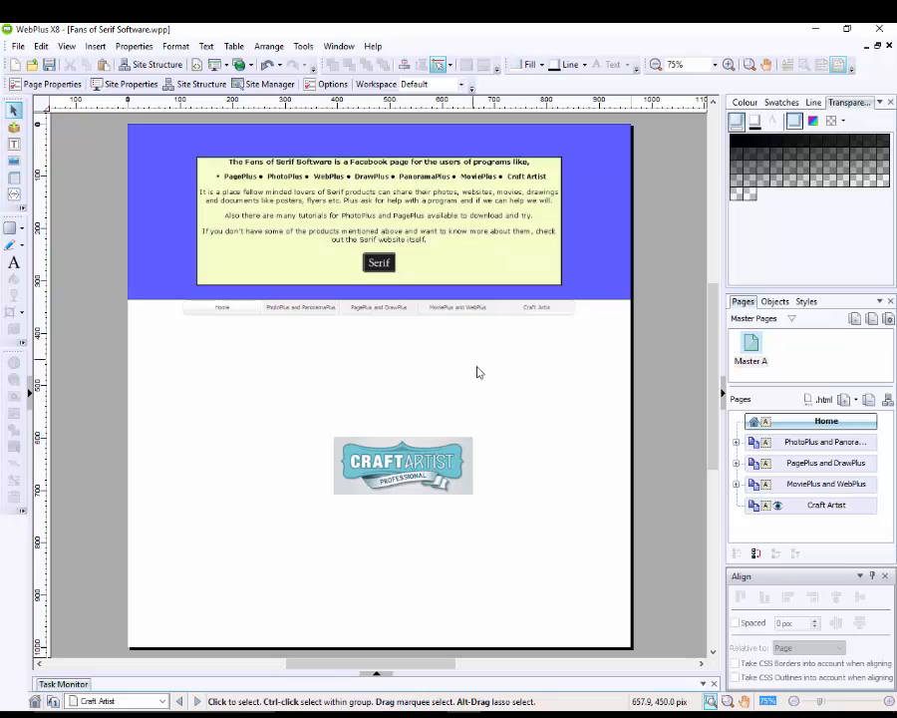
Preview the site in Microsoft Edge
left_click(18, 48)
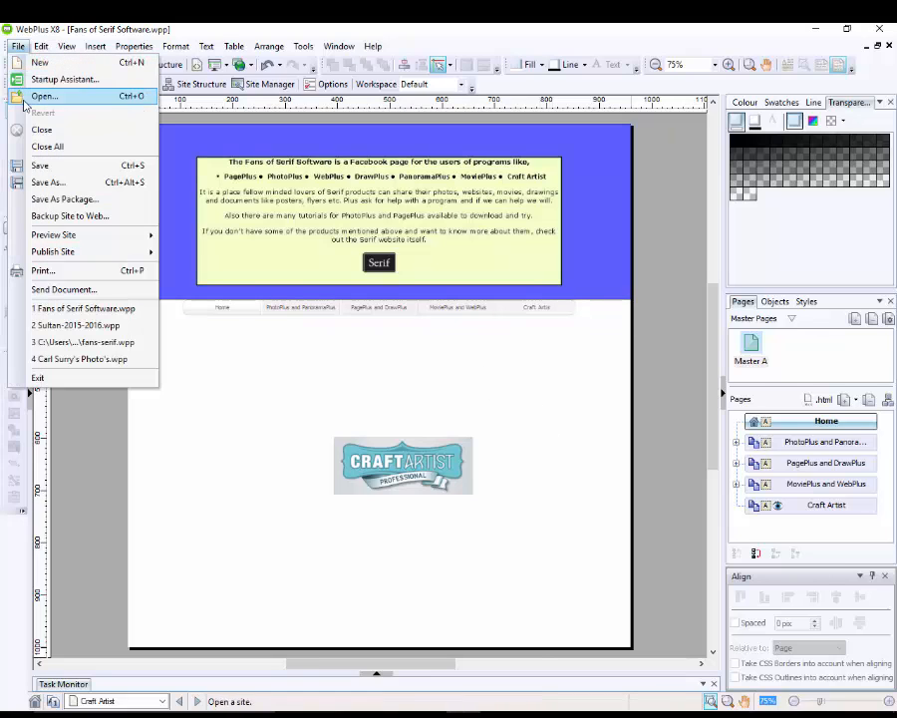
mouse_move(59, 235)
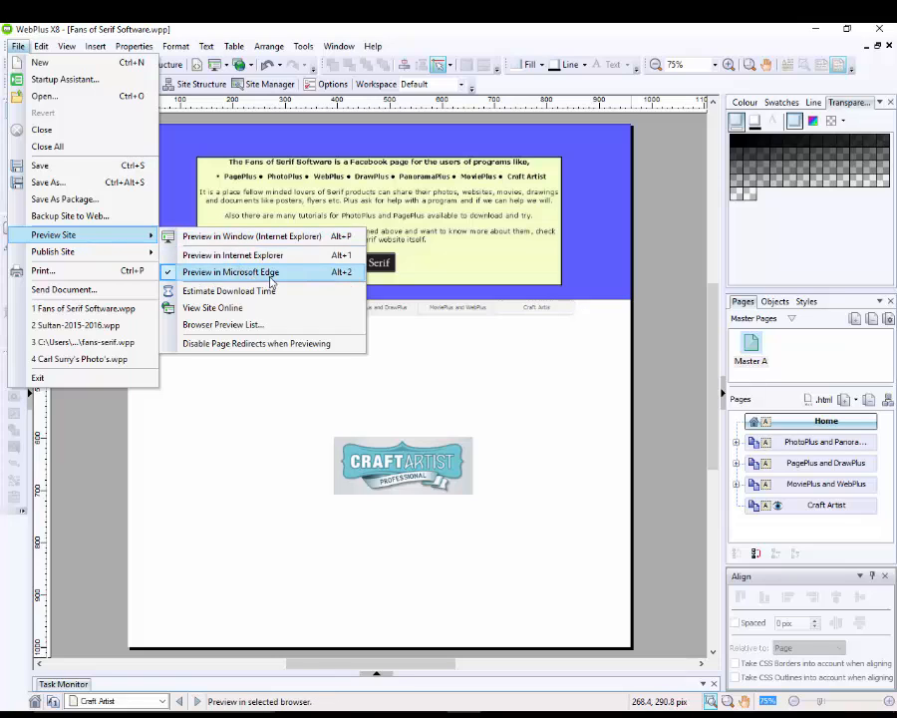
left_click(231, 273)
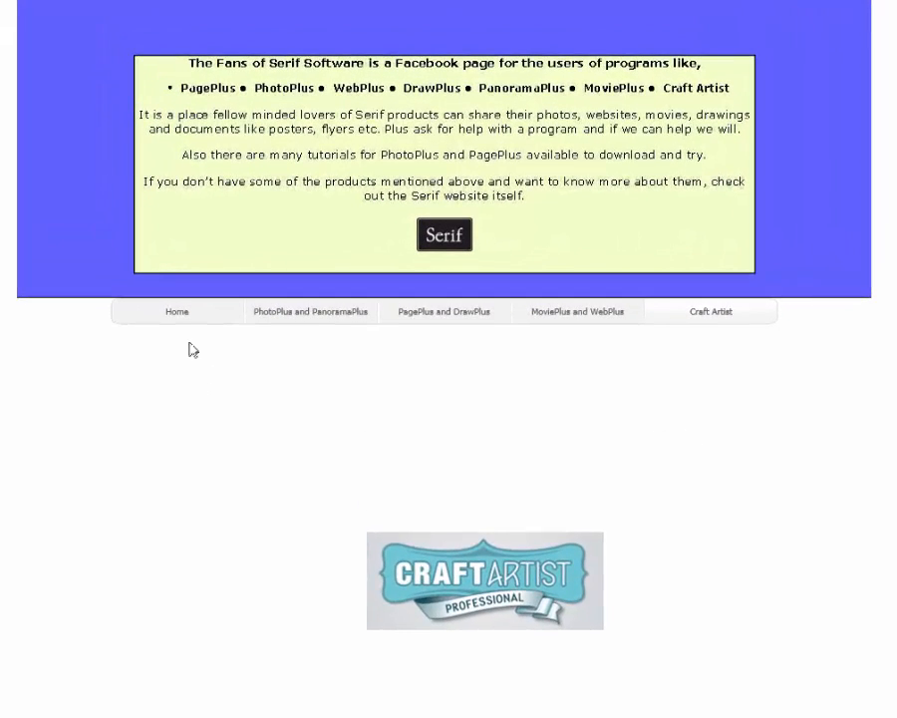
Test the navigation bar in the preview by visiting the PanaramaPlus, WebPlus and Craft Artist pages
mouse_move(321, 319)
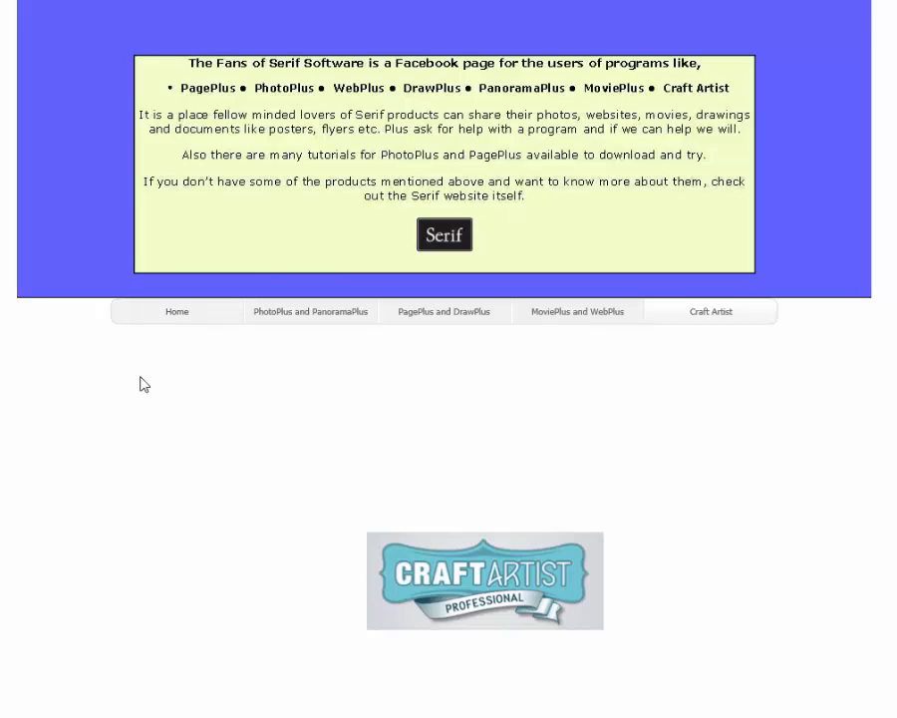
mouse_move(274, 318)
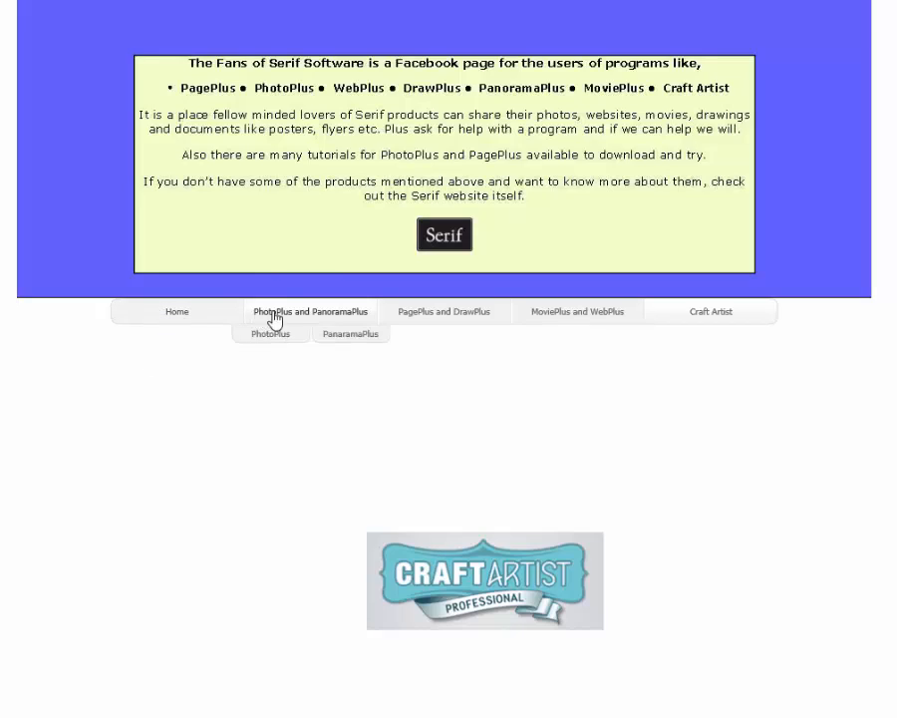
left_click(355, 335)
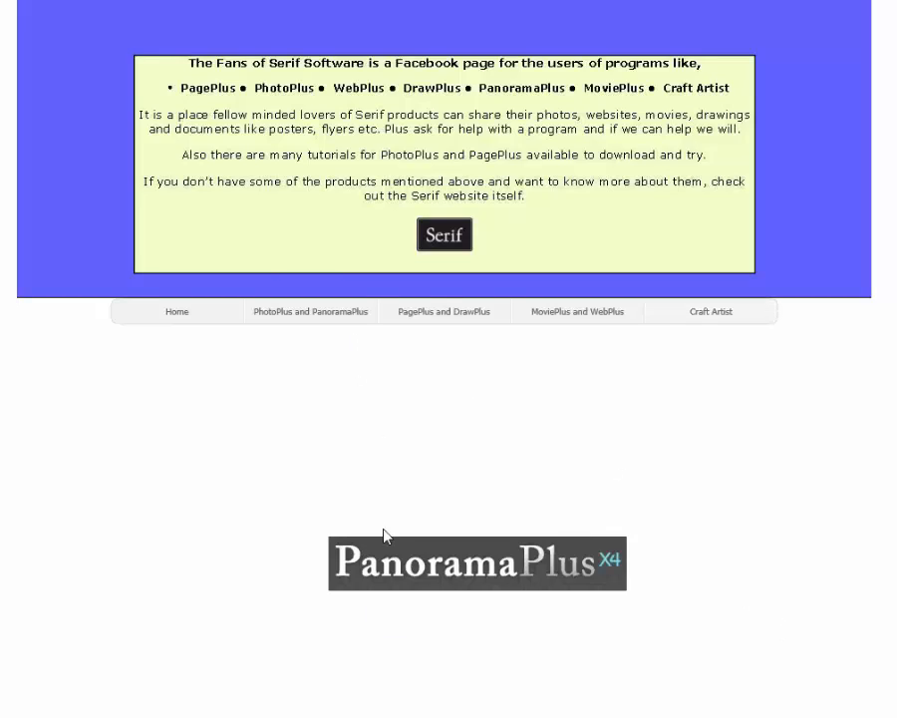
mouse_move(545, 320)
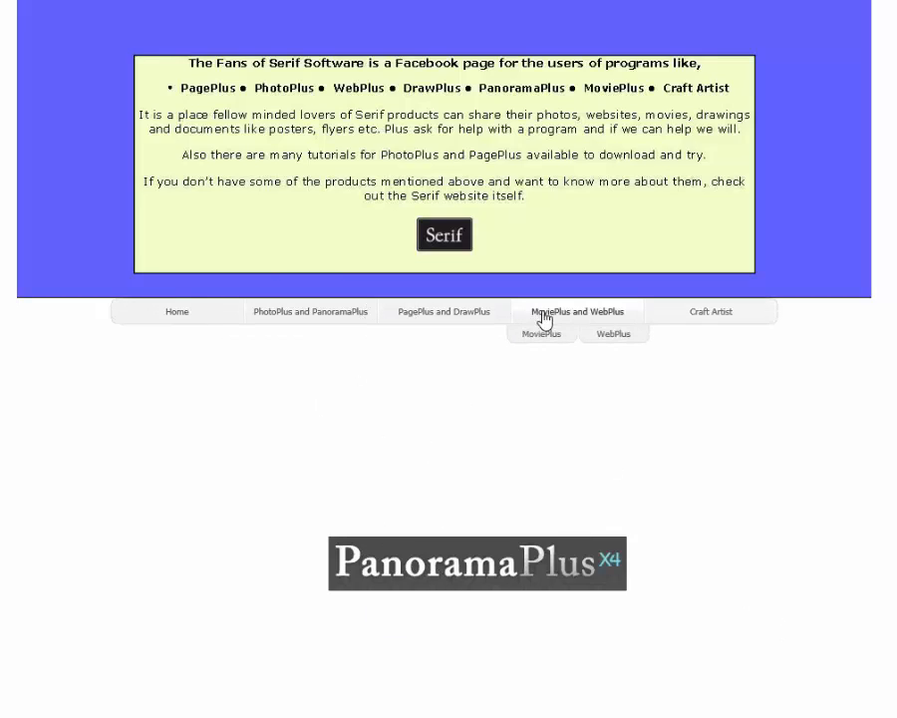
left_click(619, 342)
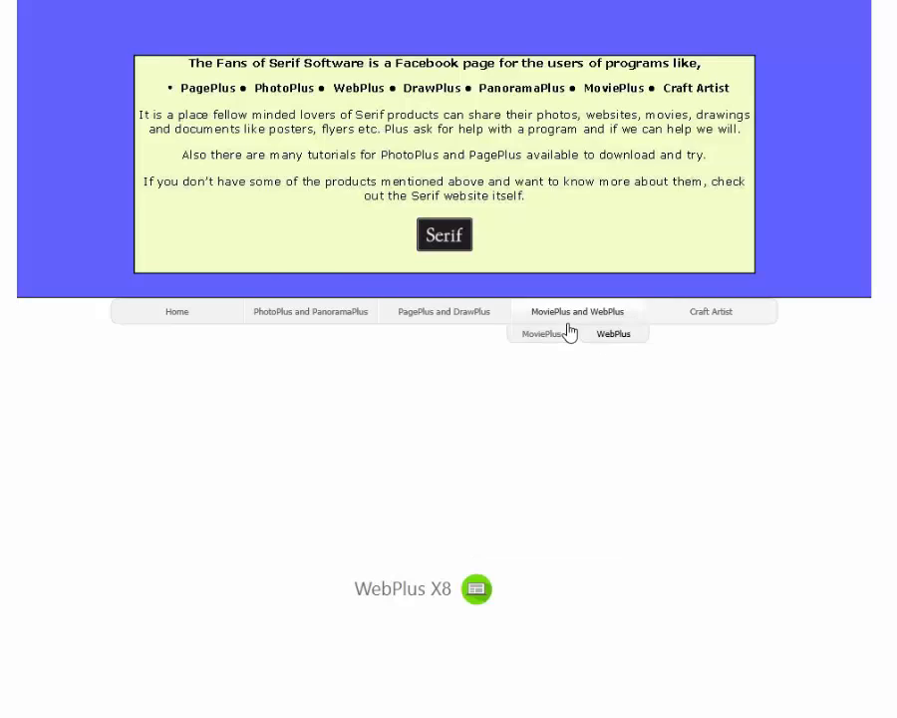
left_click(705, 317)
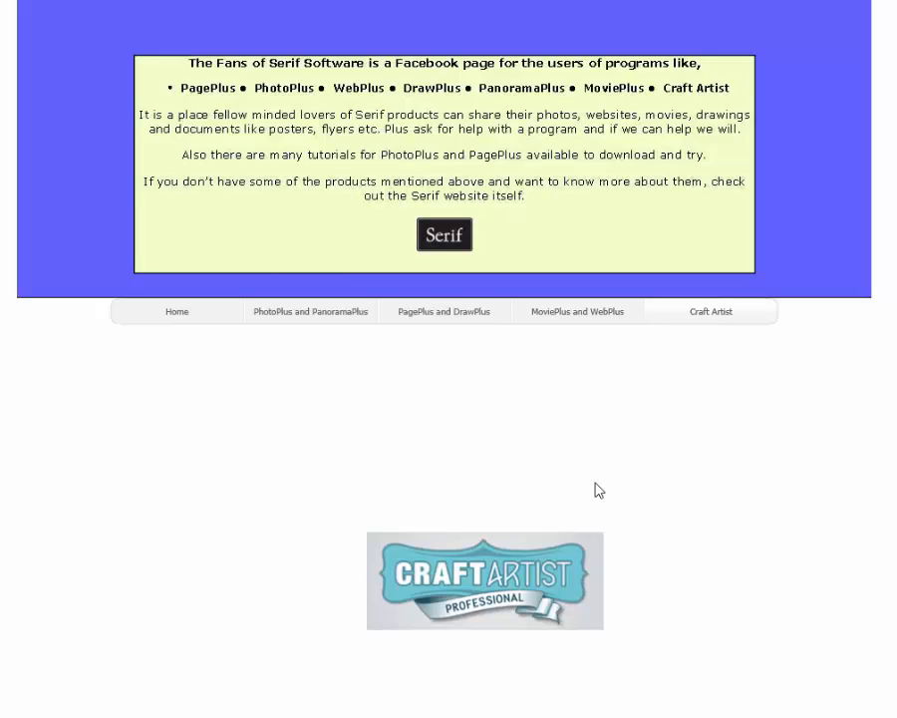
Test the PhotoPlus page and the PagePlus and DrawPlus submenu in the preview, close it, and check that group's child pages
mouse_move(302, 319)
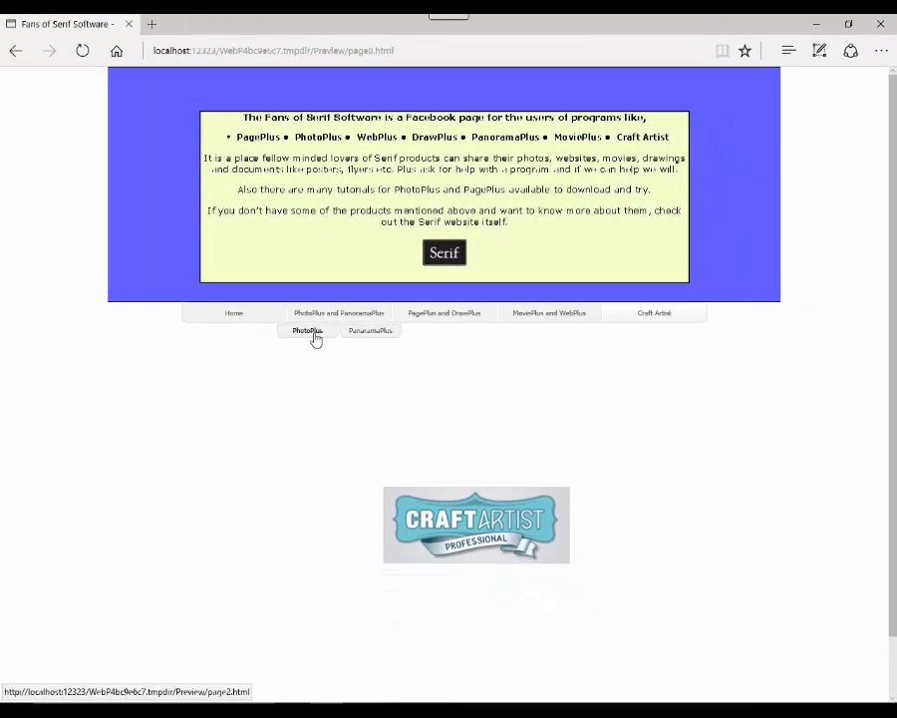
left_click(305, 332)
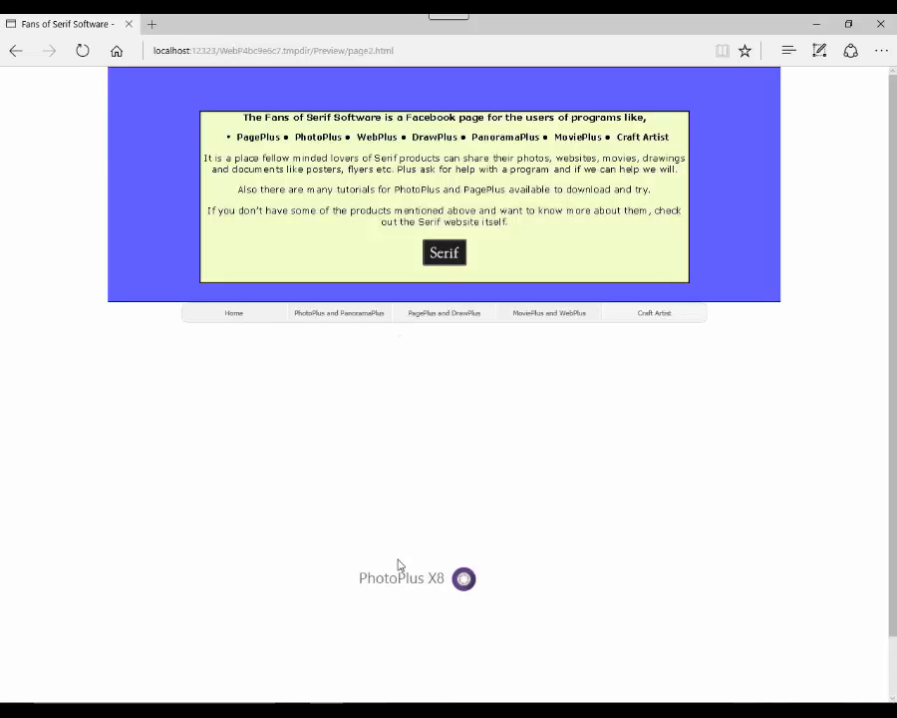
mouse_move(415, 315)
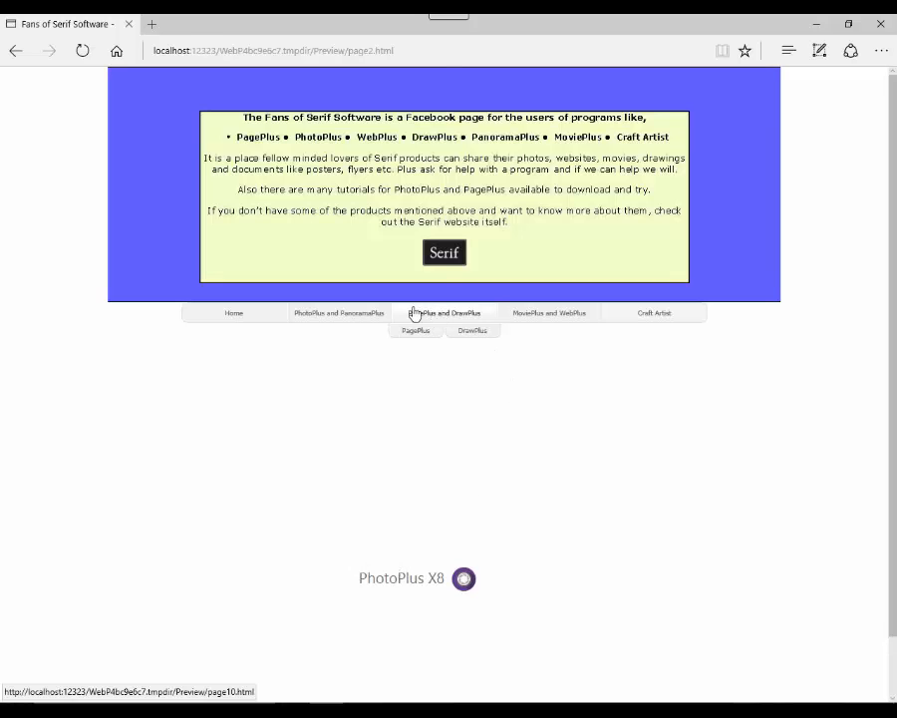
left_click(879, 23)
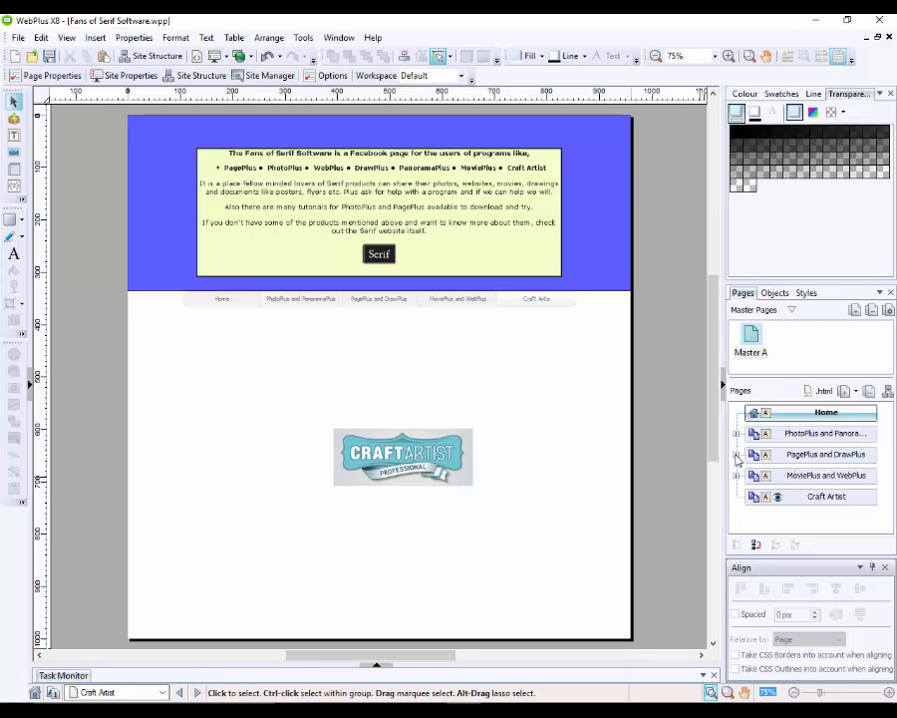
left_click(736, 455)
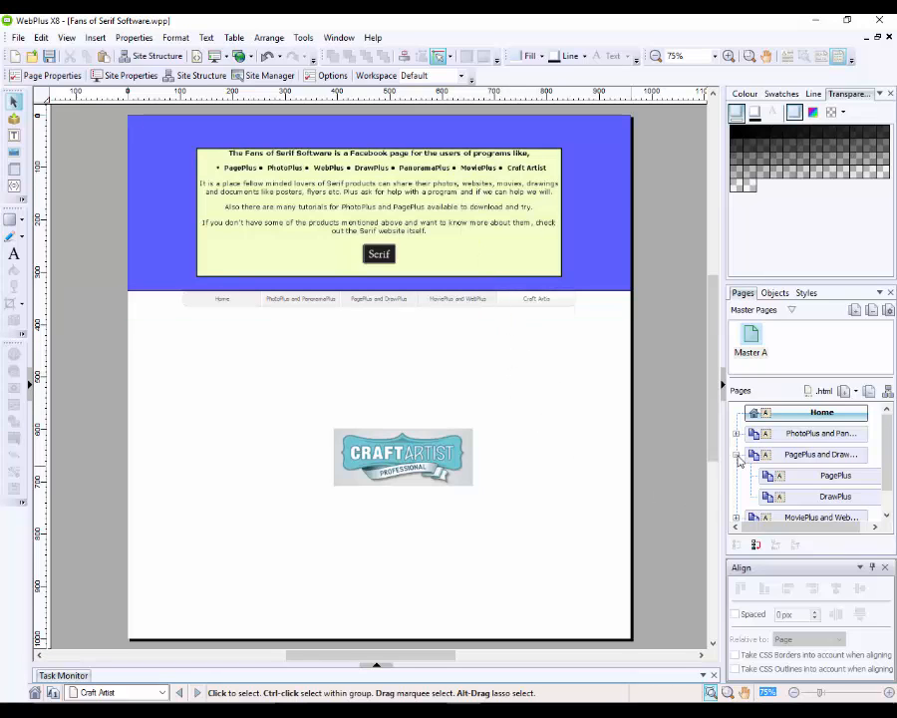
left_click(736, 456)
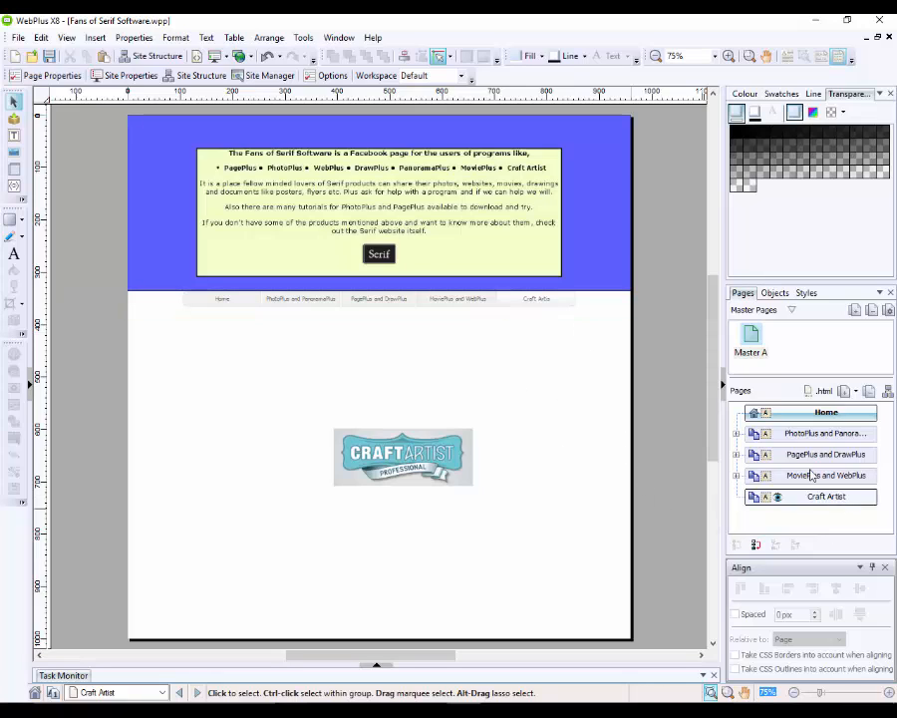
Review the placement options for adding a new page after Craft Artist, and leave without adding it
left_click(826, 497)
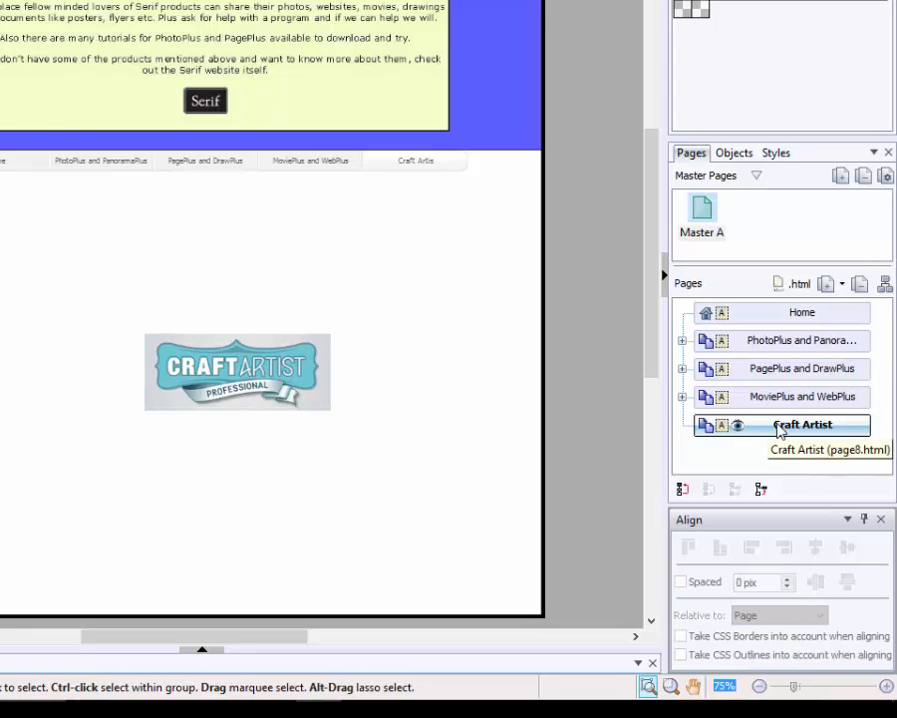
left_click(826, 285)
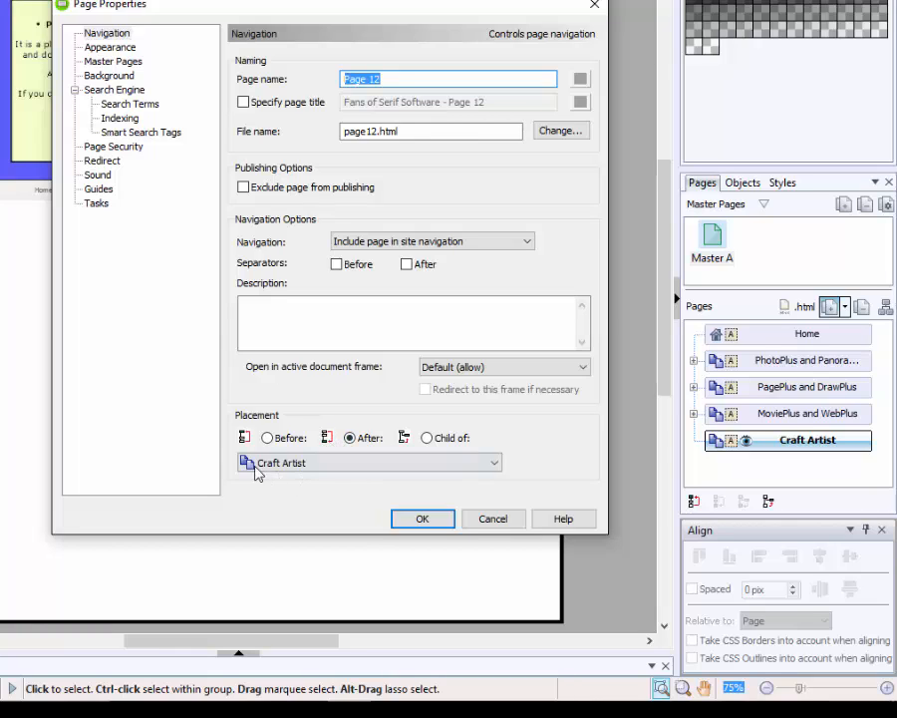
left_click(495, 463)
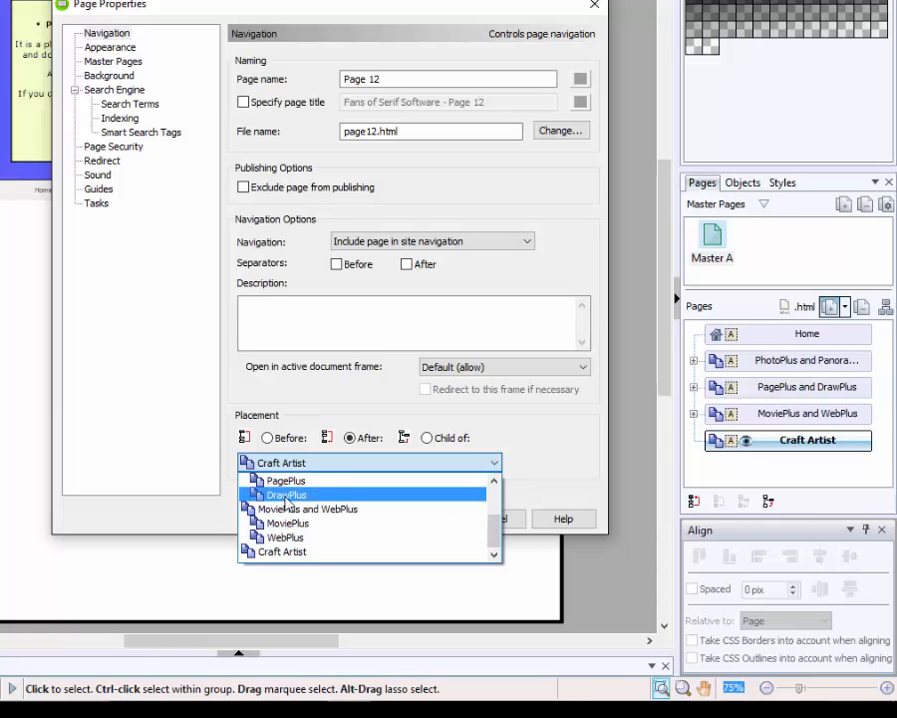
left_click(552, 460)
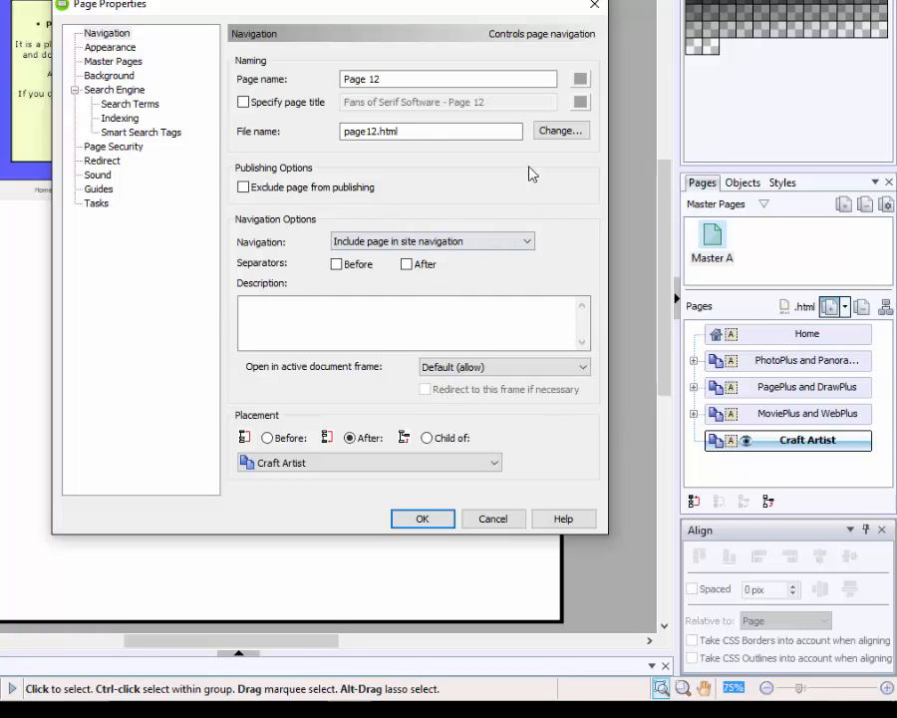
left_click(495, 521)
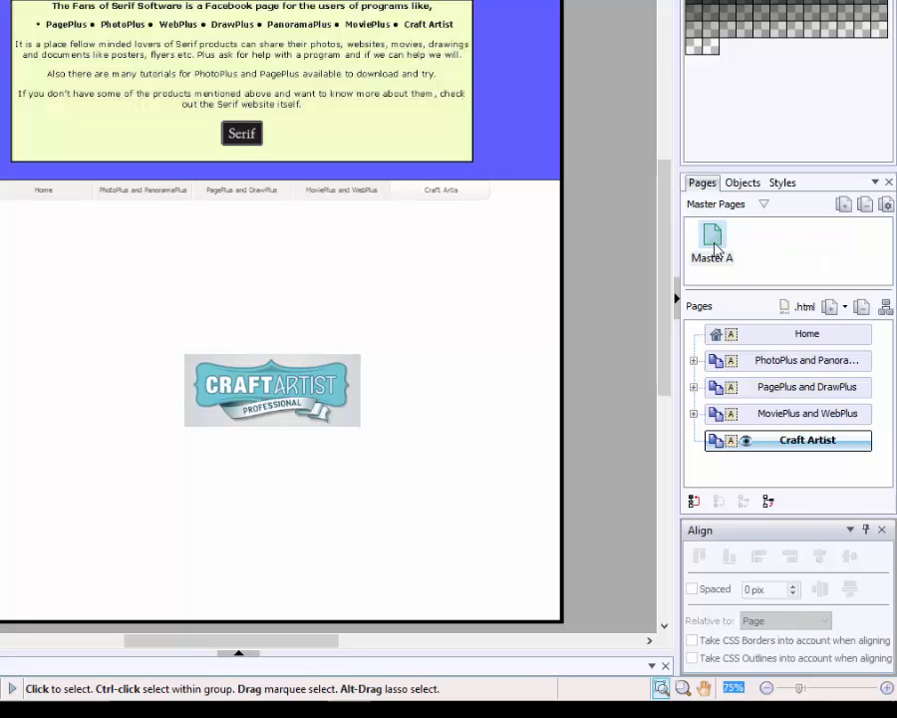
Add a second master page and place Texture32.JPG from the K: drive's Textures\texture_pack folder on it, about 670 by 1000 pix
left_click(844, 211)
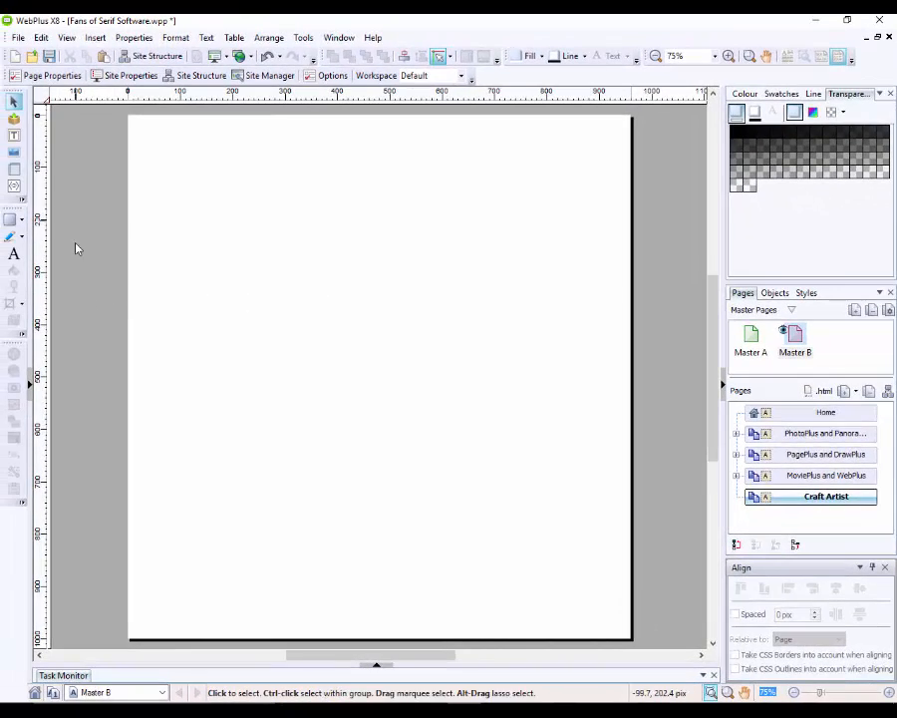
left_click(14, 153)
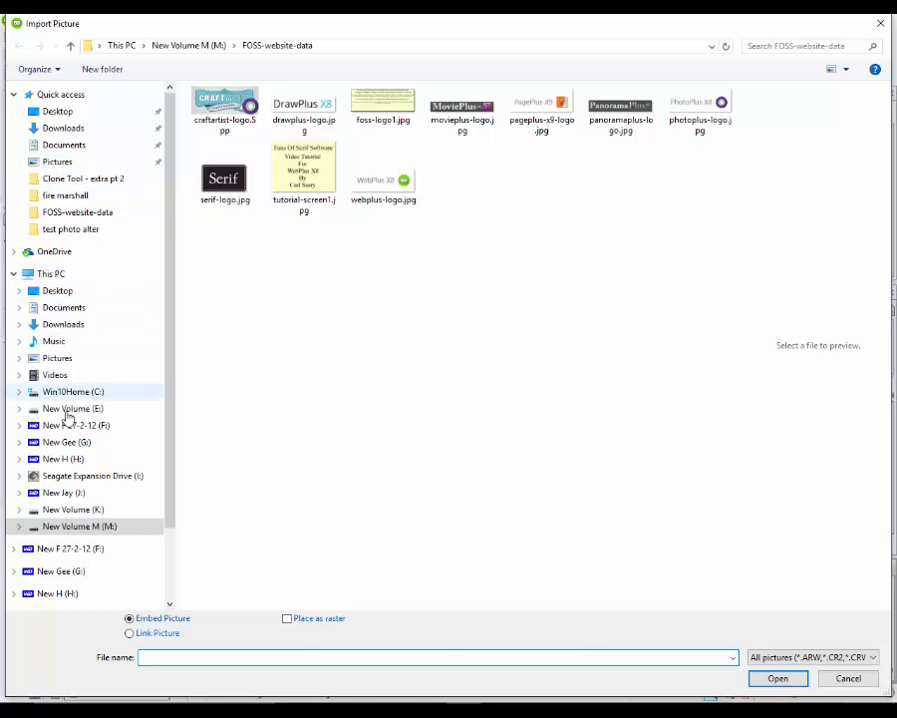
left_click(66, 509)
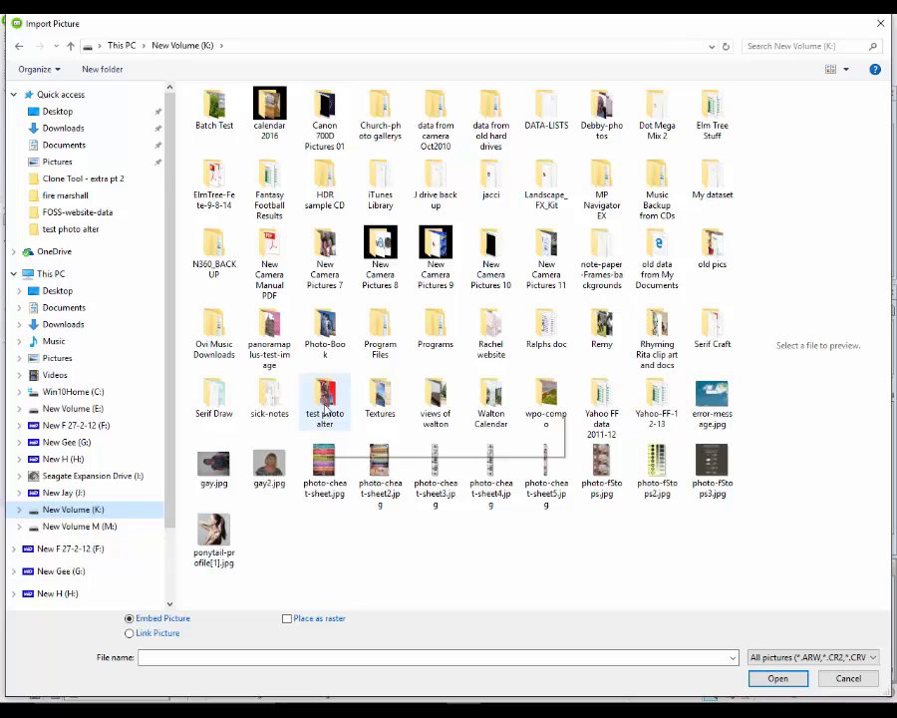
left_click(377, 398)
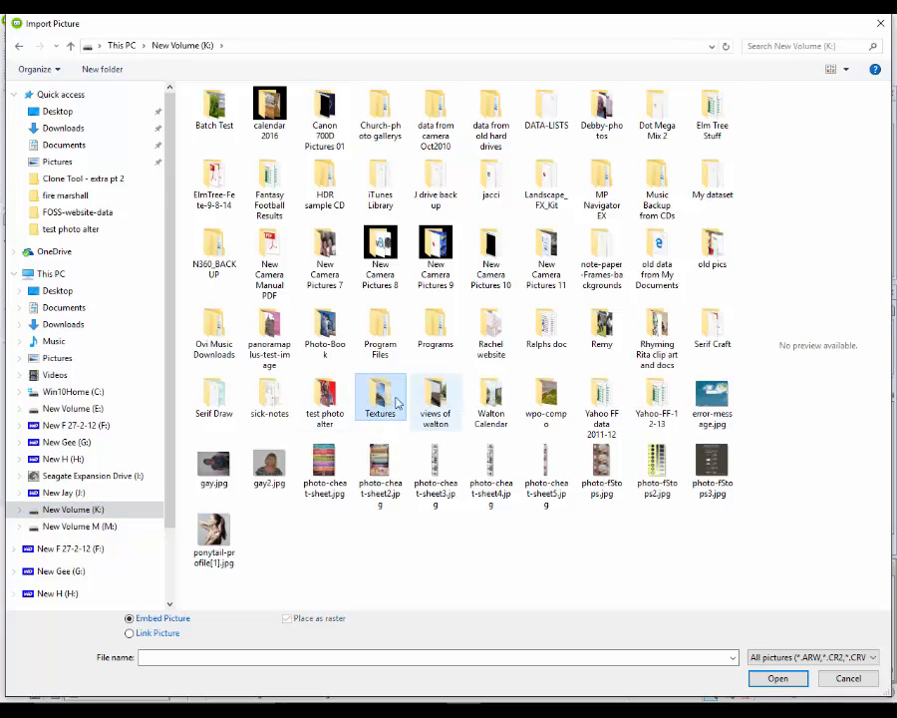
double_click(379, 399)
left_click(379, 399)
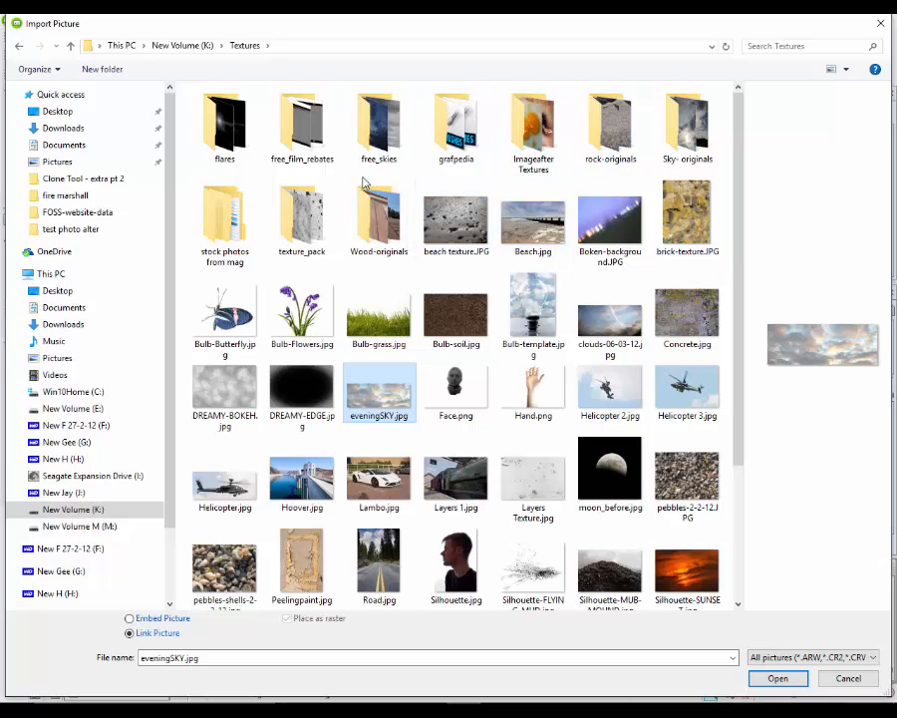
double_click(301, 211)
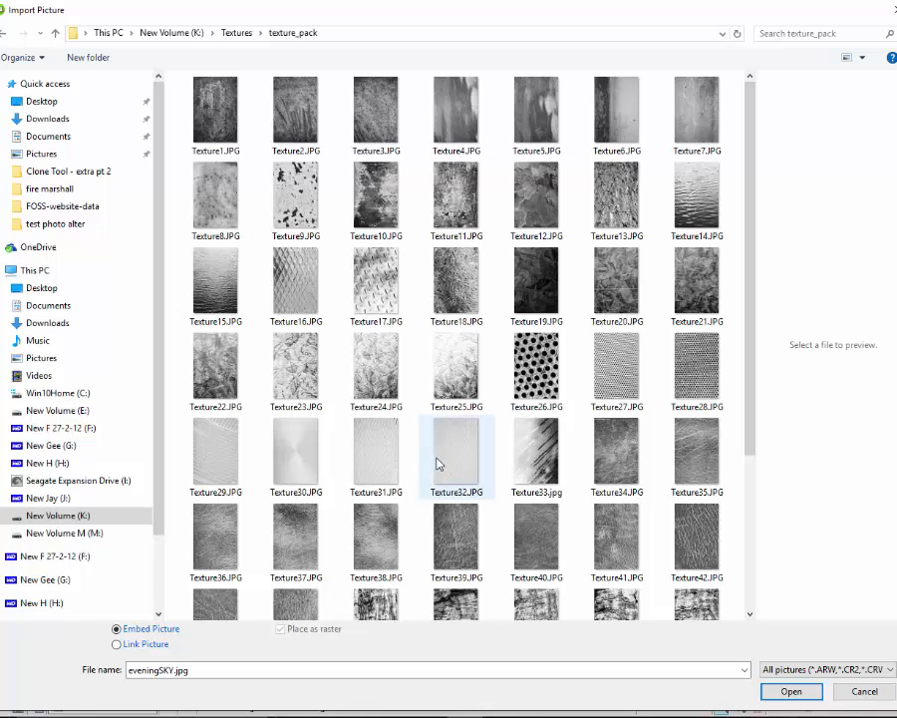
left_click(468, 474)
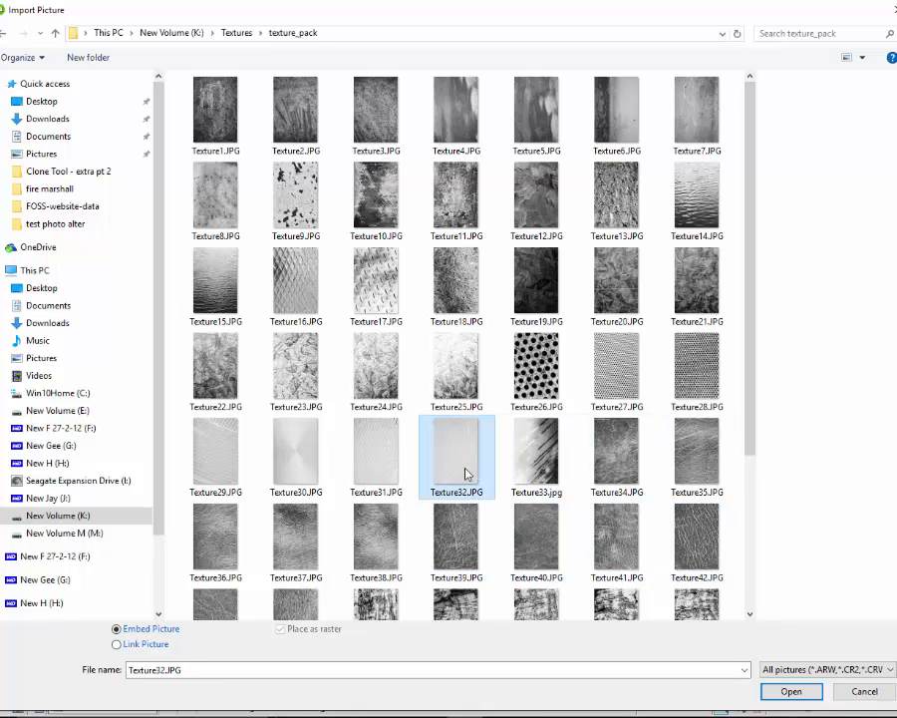
left_click(792, 690)
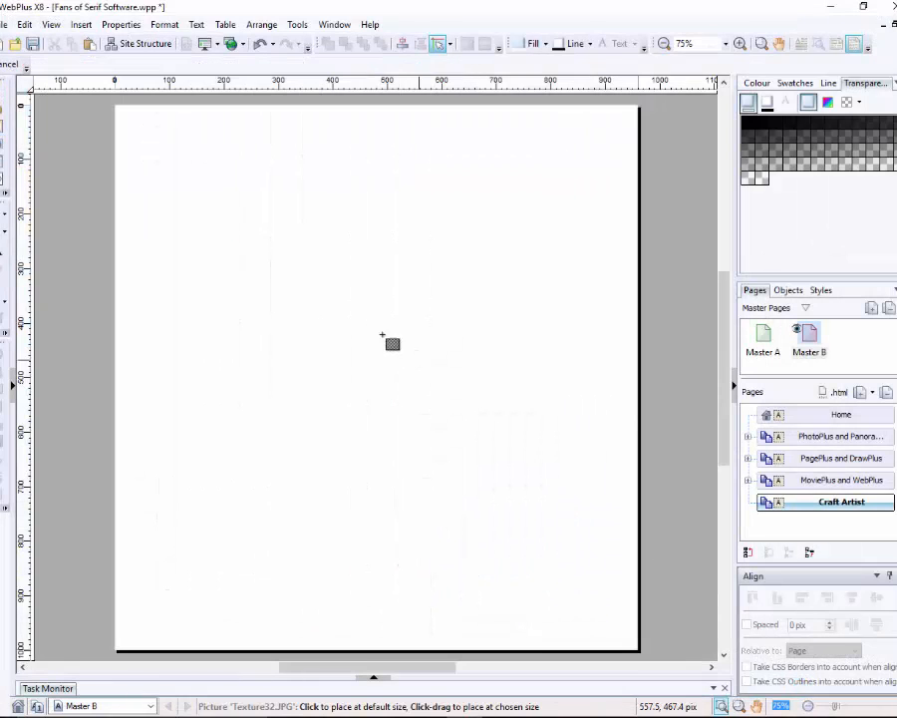
left_click_drag(117, 107, 715, 649)
Stretch the texture picture horizontally to about 990 pix so it covers the full width of the master page
scroll(608, 459, "down", 3)
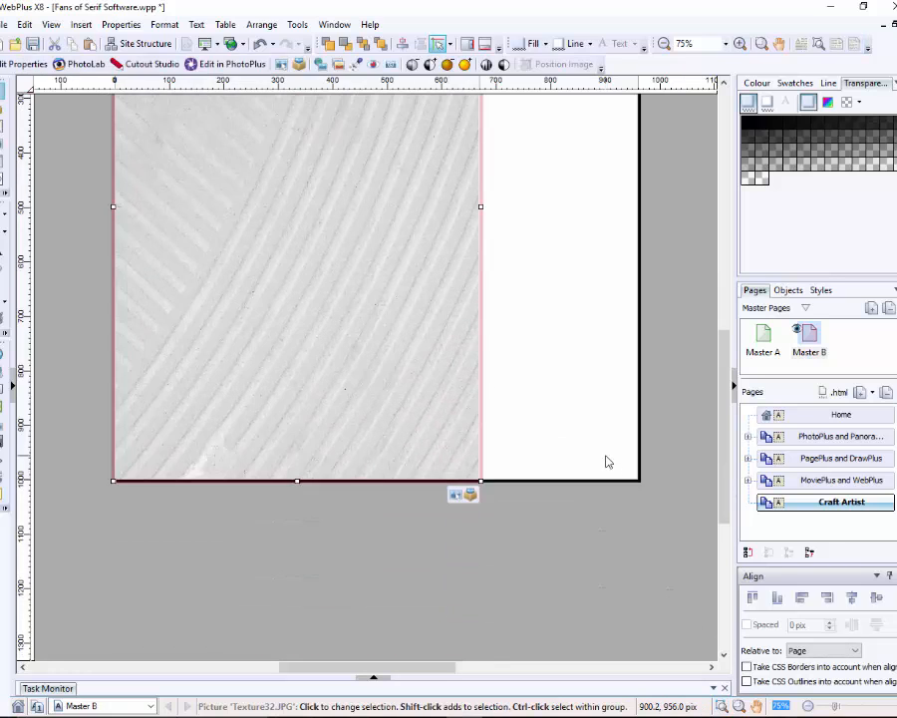
scroll(603, 459, "up", 1)
left_click_drag(475, 261, 655, 271)
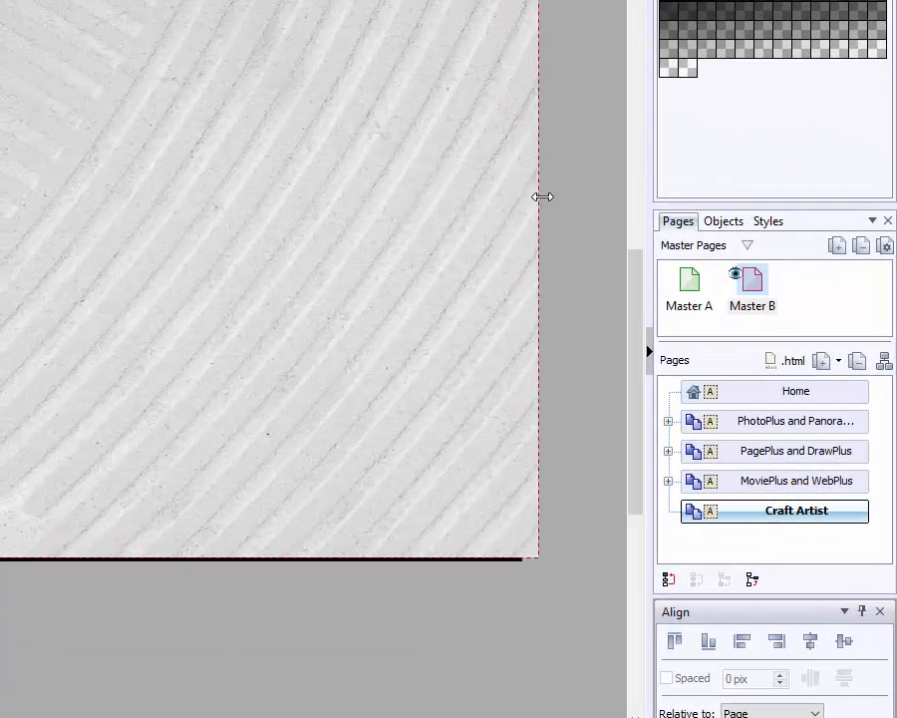
left_click_drag(542, 196, 543, 199)
scroll(624, 267, "up", 5)
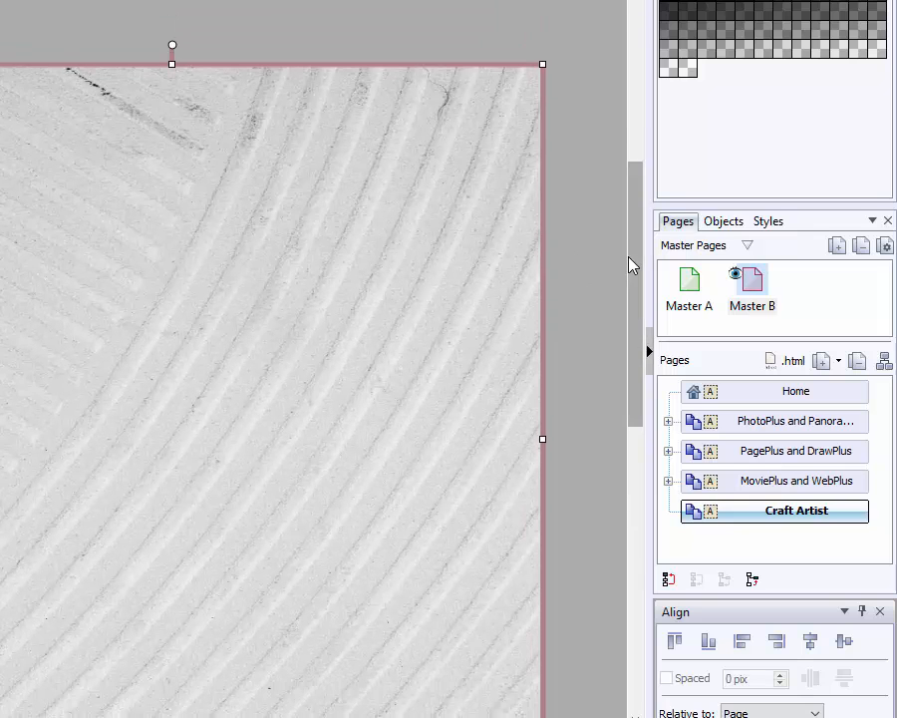
left_click_drag(631, 264, 637, 296)
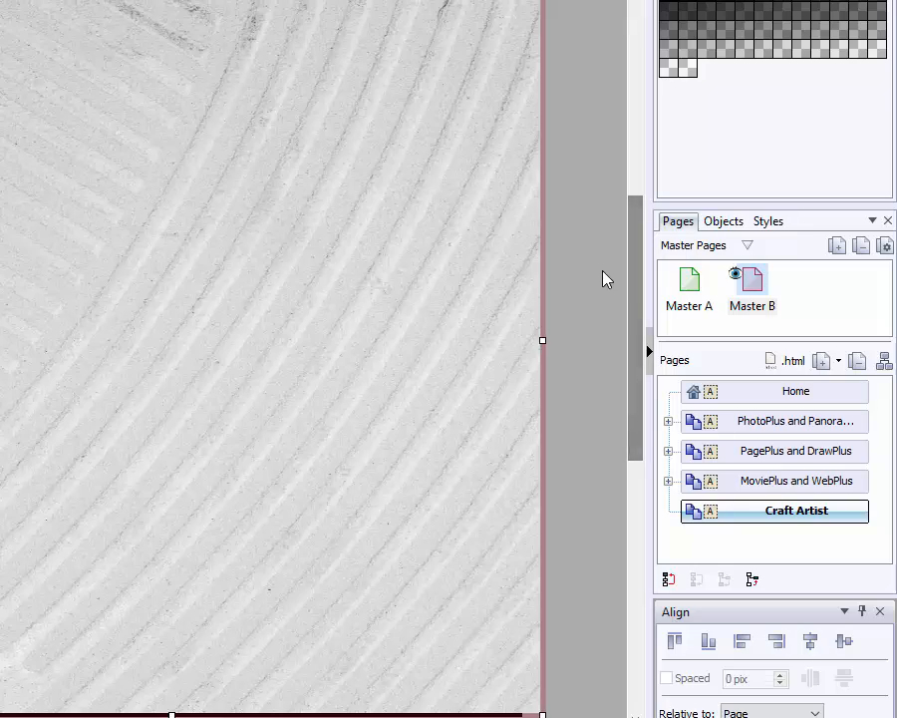
left_click(605, 279)
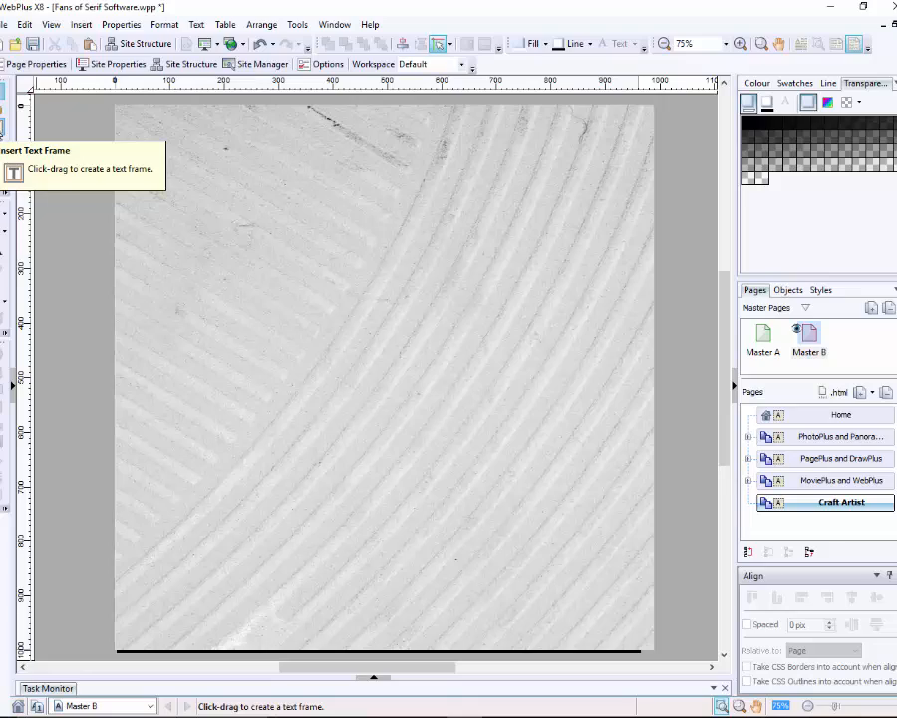
Add a text frame about 940 by 185 pix at the top of the master page, containing "Fans of Serif Software" at 24 pt
left_click(4, 127)
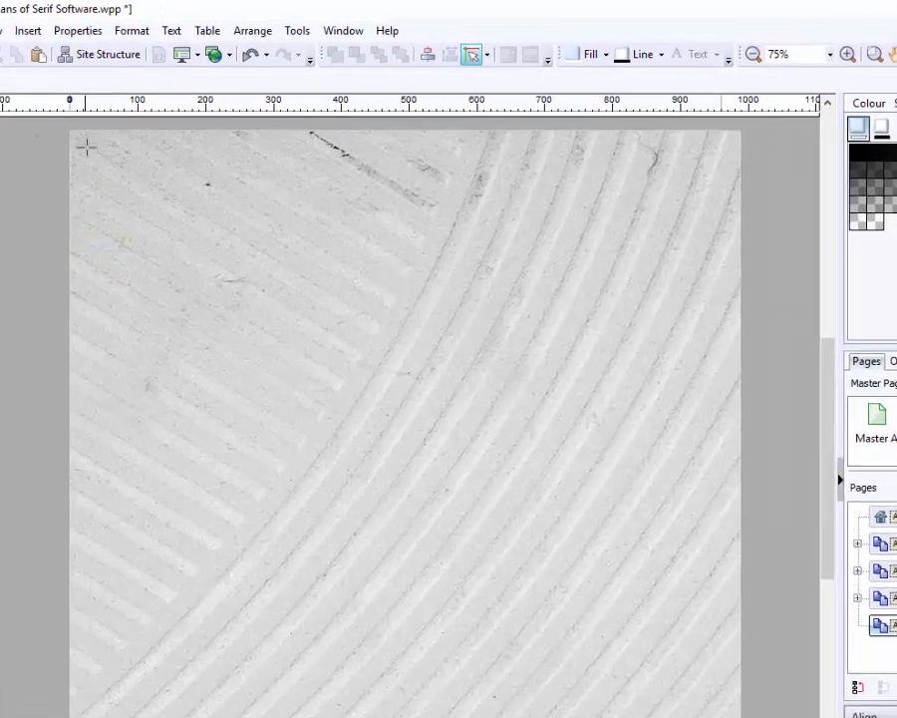
left_click_drag(85, 147, 708, 267)
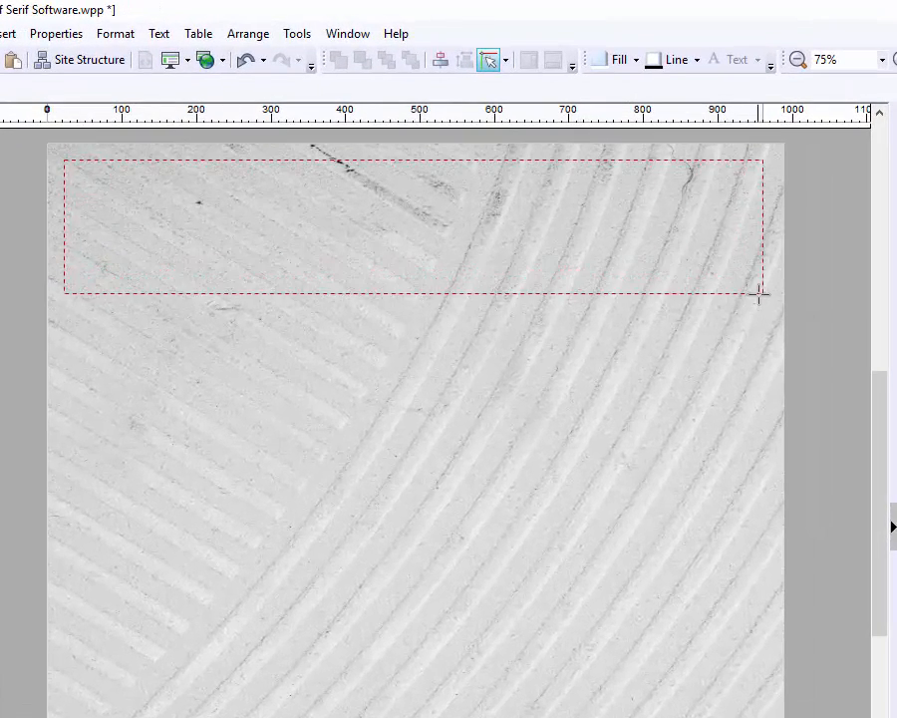
left_click_drag(759, 295, 764, 295)
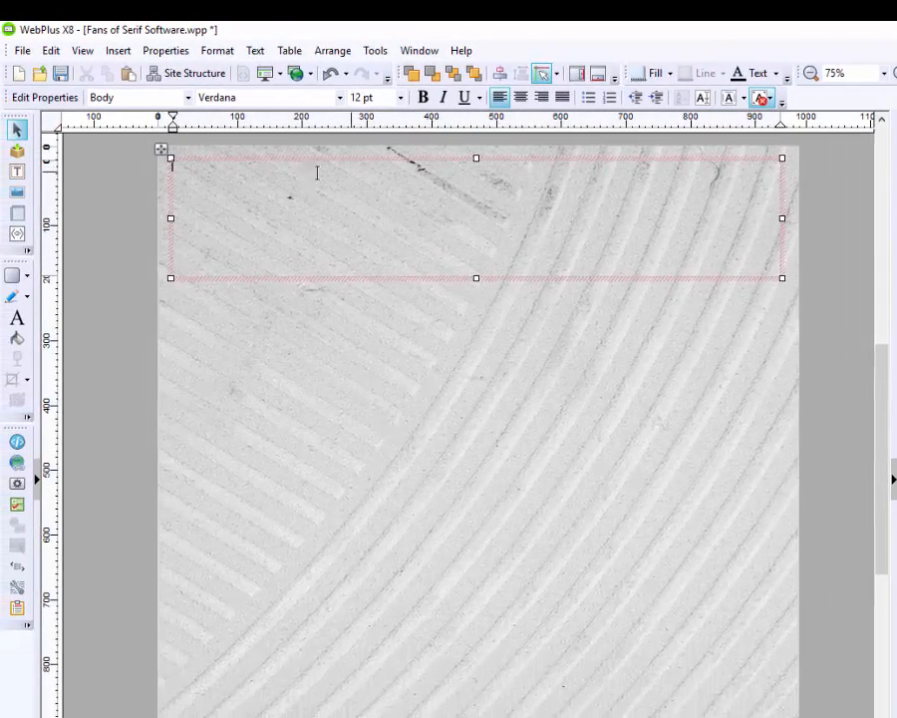
left_click(399, 96)
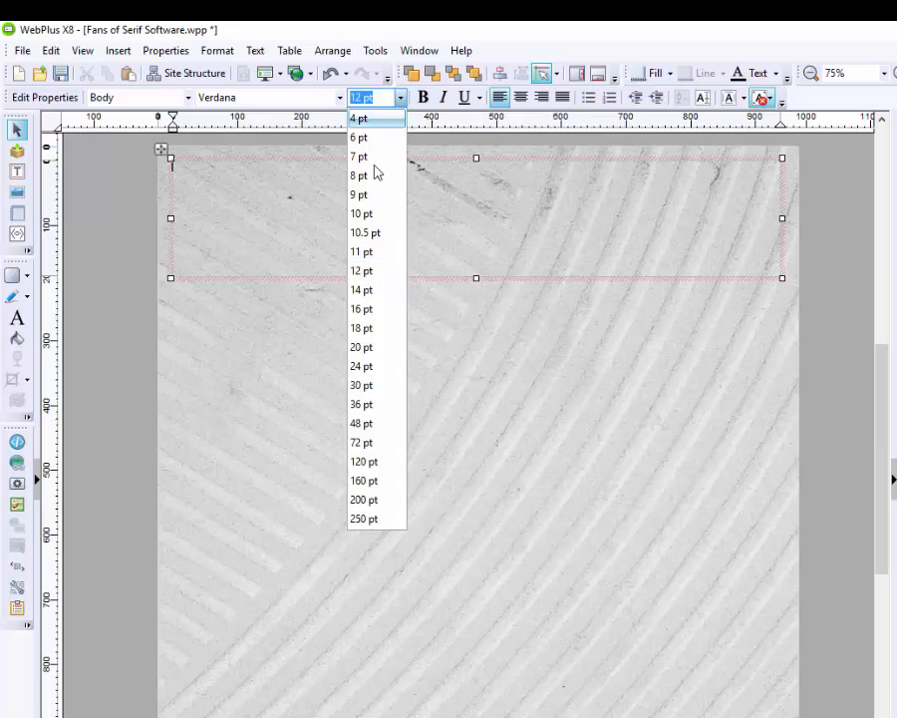
left_click(362, 366)
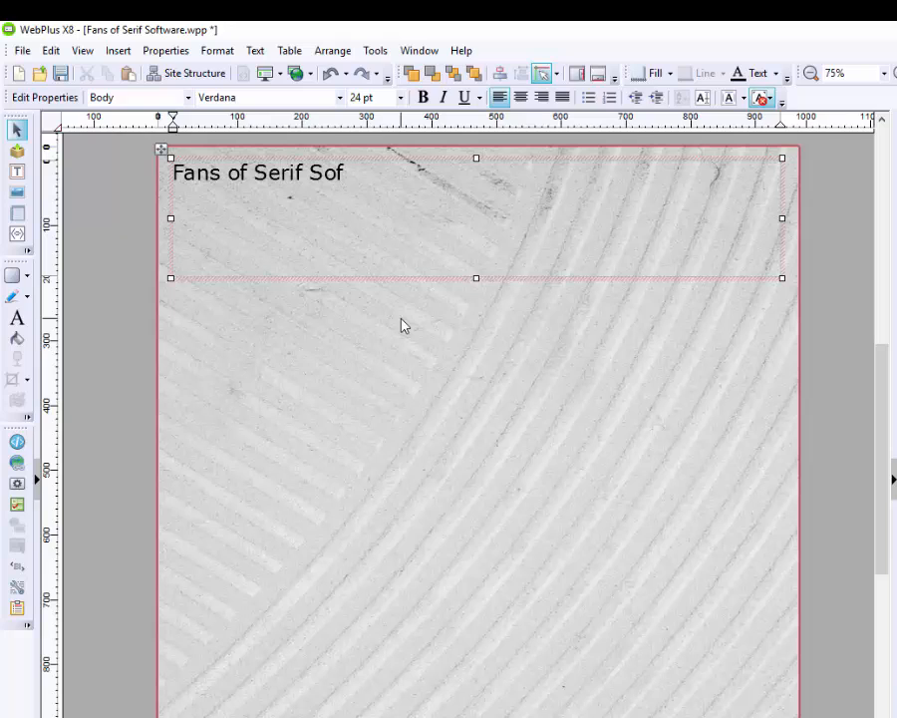
type("ware")
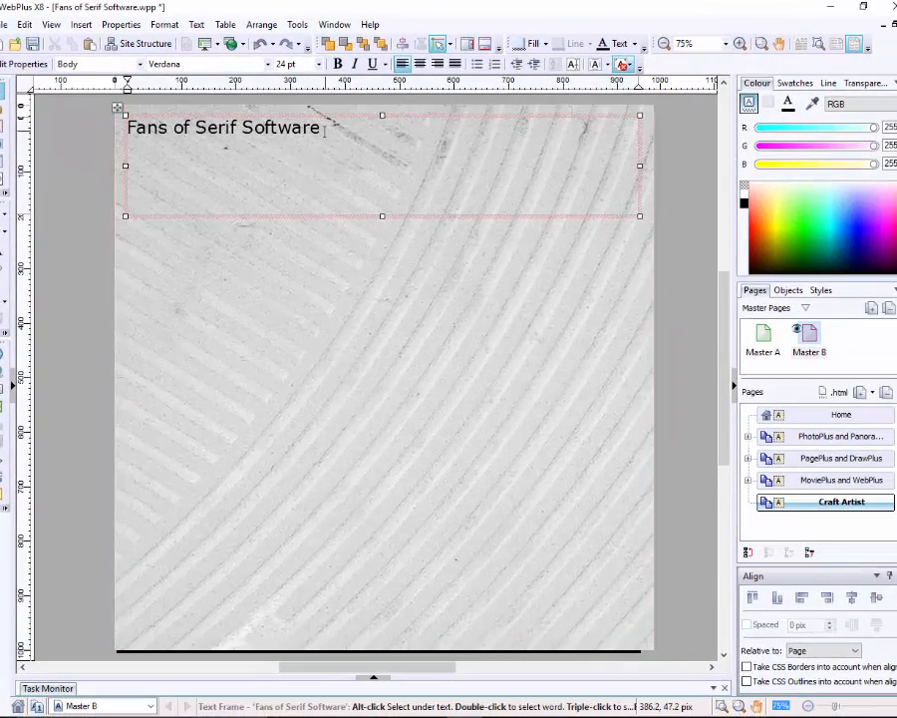
Make the "Fans of Serif Software" heading bold, centred and 48 pt, and shorten its text frame to about 90 pix high
left_click_drag(349, 142, 121, 130)
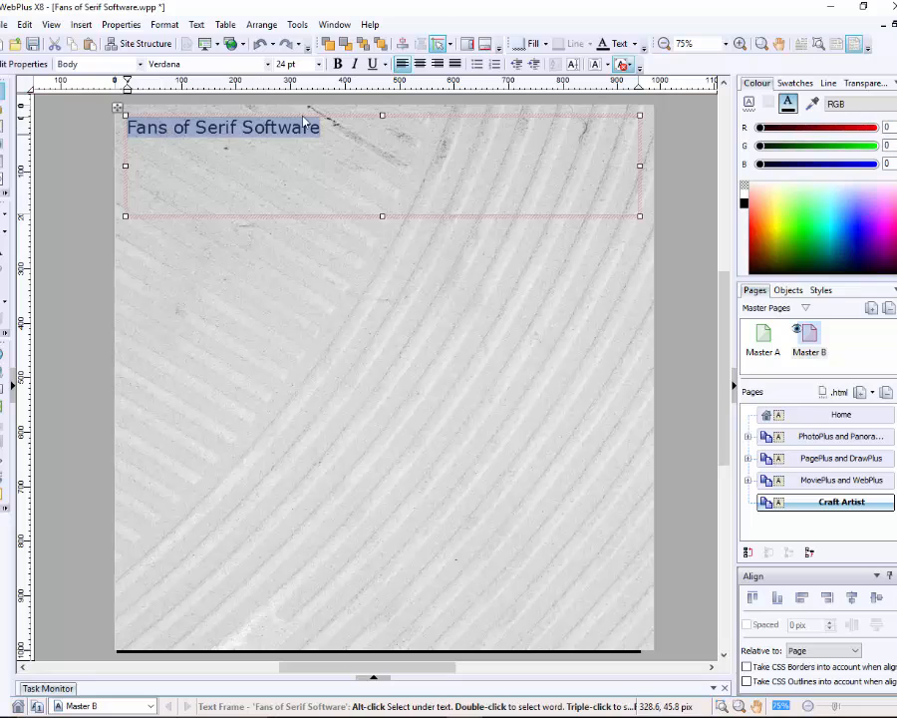
left_click(338, 64)
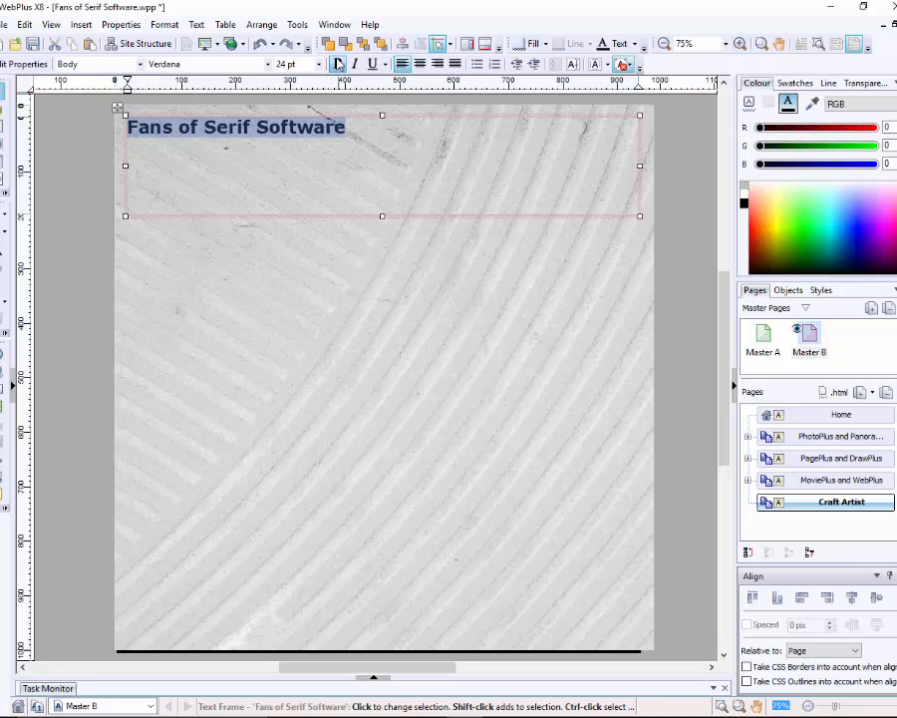
left_click(420, 64)
left_click(319, 64)
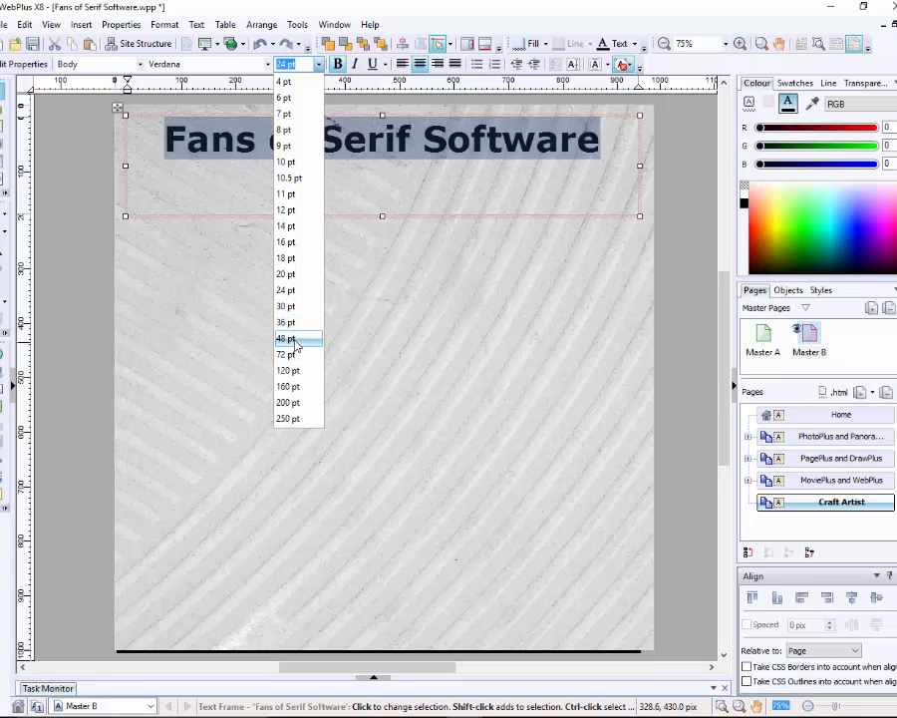
left_click(295, 341)
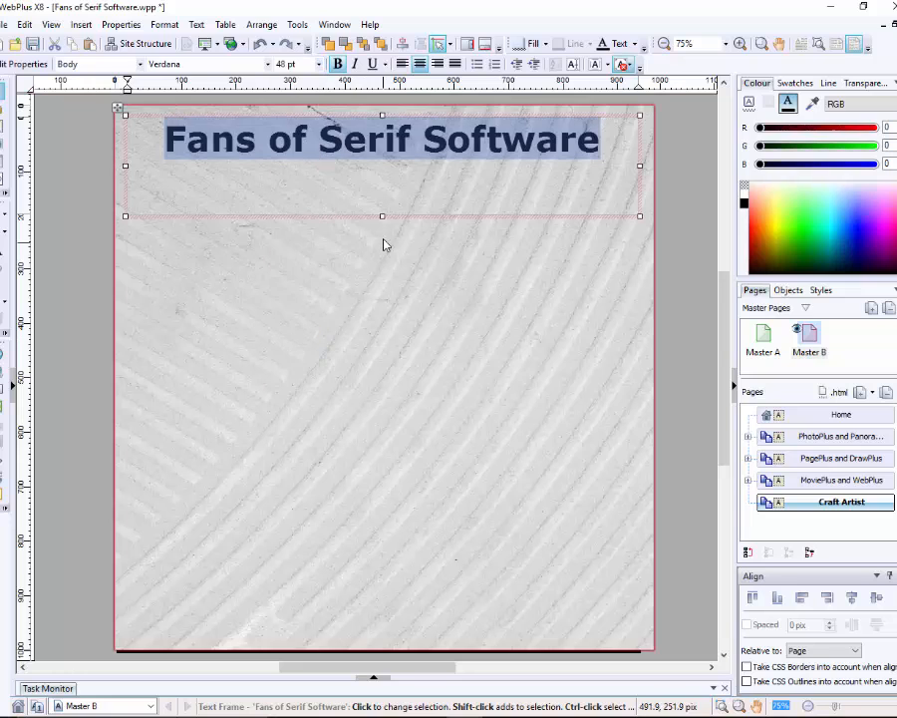
left_click_drag(382, 220, 377, 166)
left_click(379, 267)
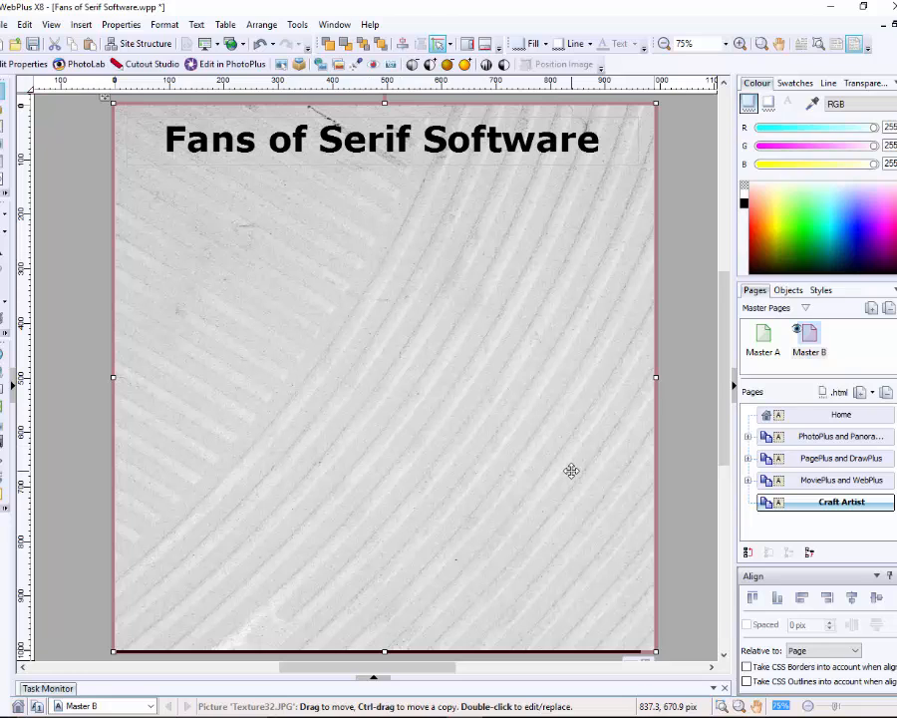
Insert a page after Craft Artist, included in site navigation, with Master B attached instead of Master A
left_click(686, 444)
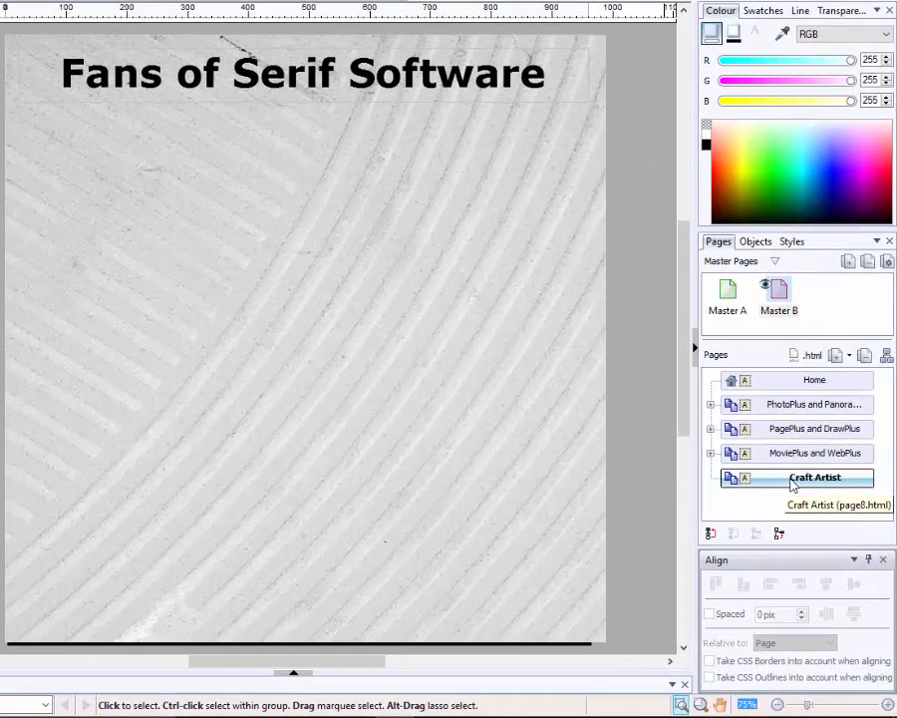
double_click(821, 509)
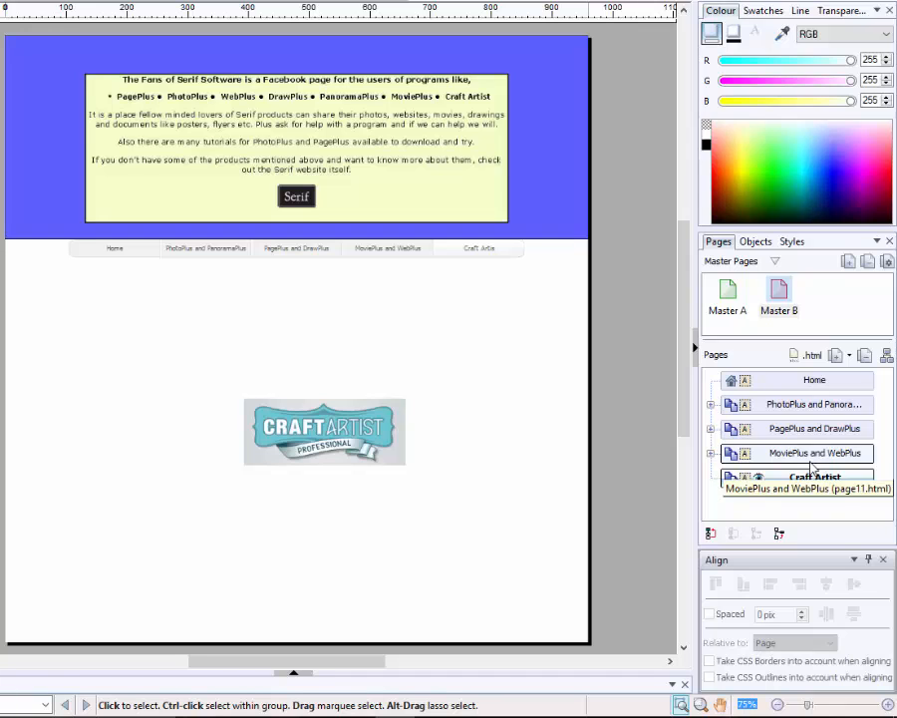
left_click(835, 361)
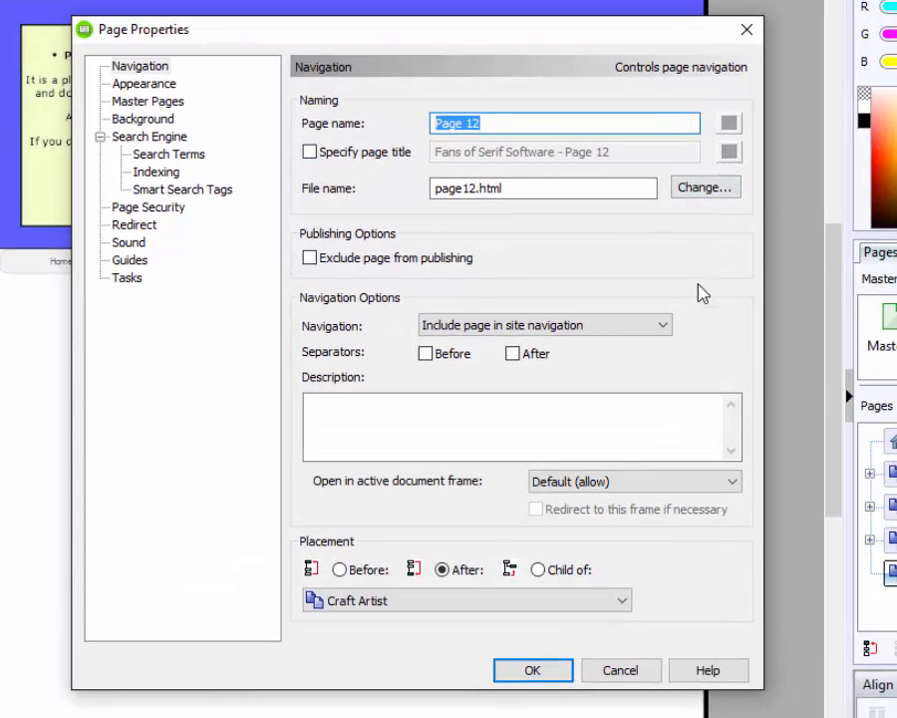
left_click(660, 338)
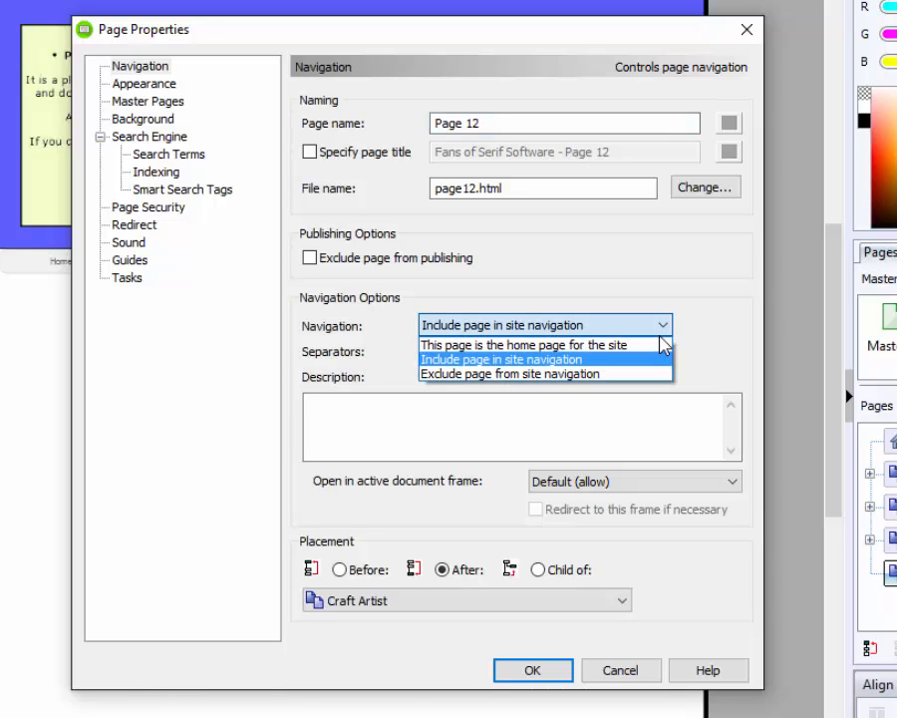
left_click(662, 337)
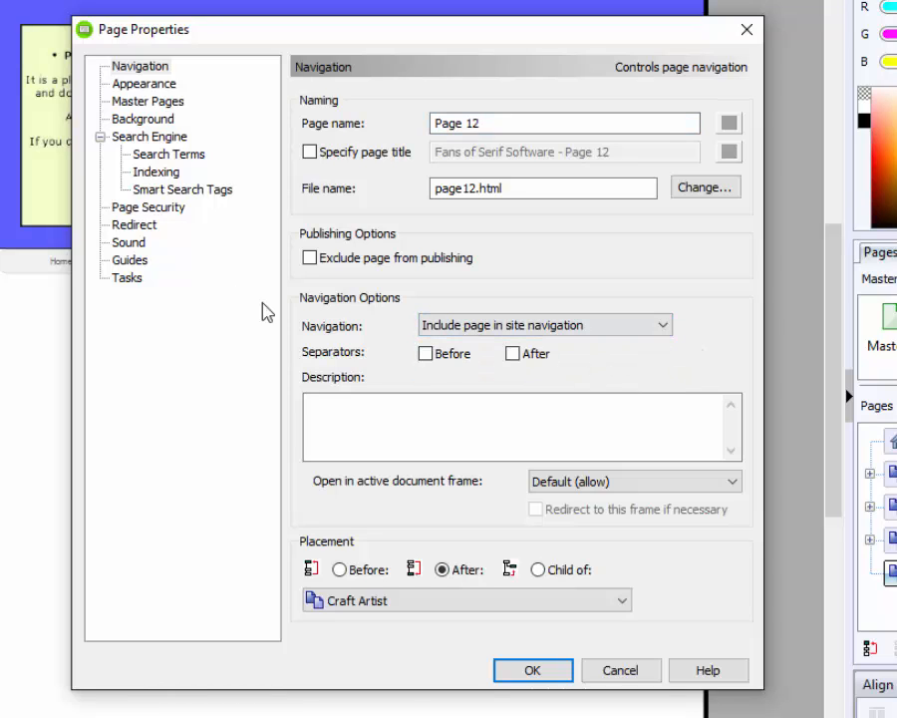
left_click(159, 101)
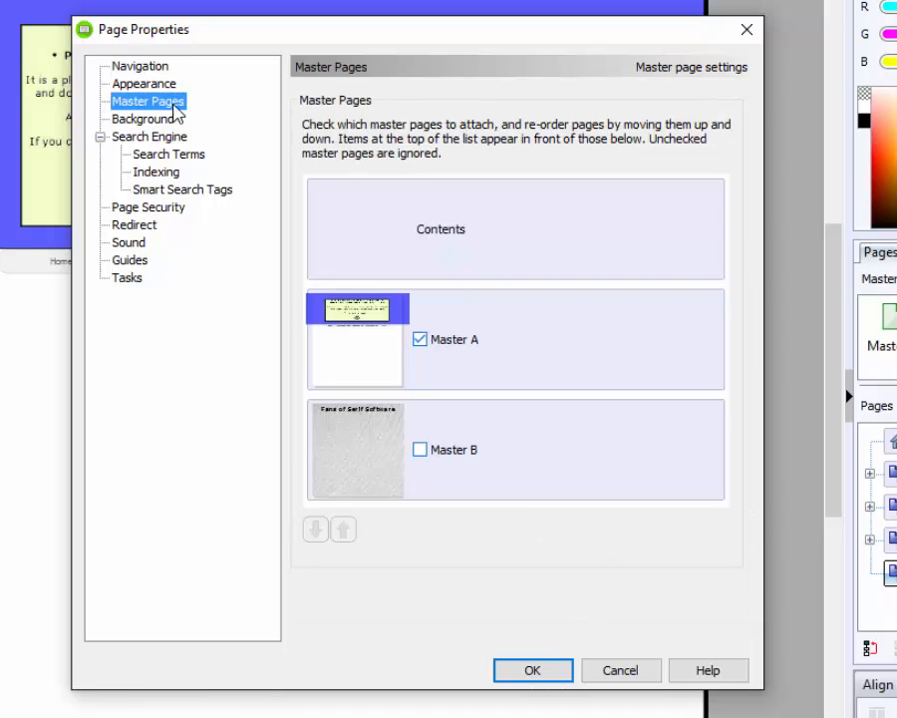
left_click(379, 445)
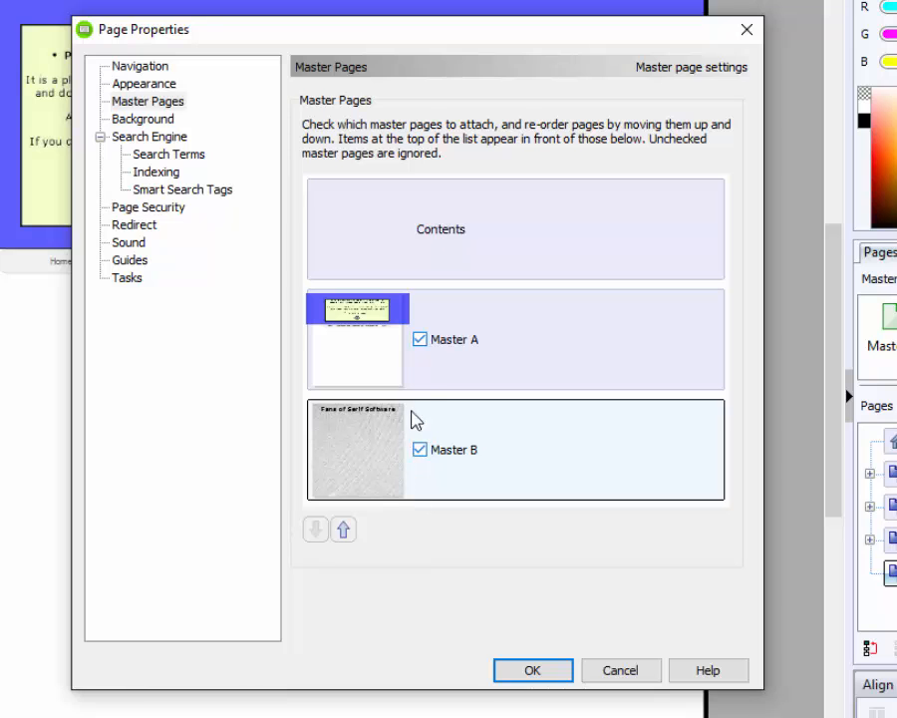
left_click(419, 340)
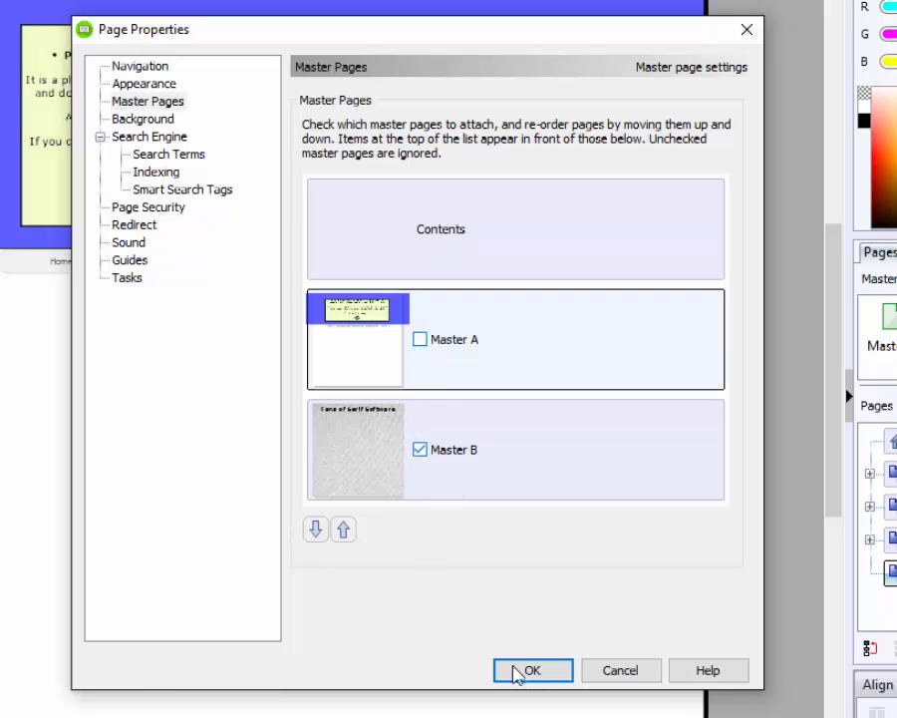
left_click(543, 674)
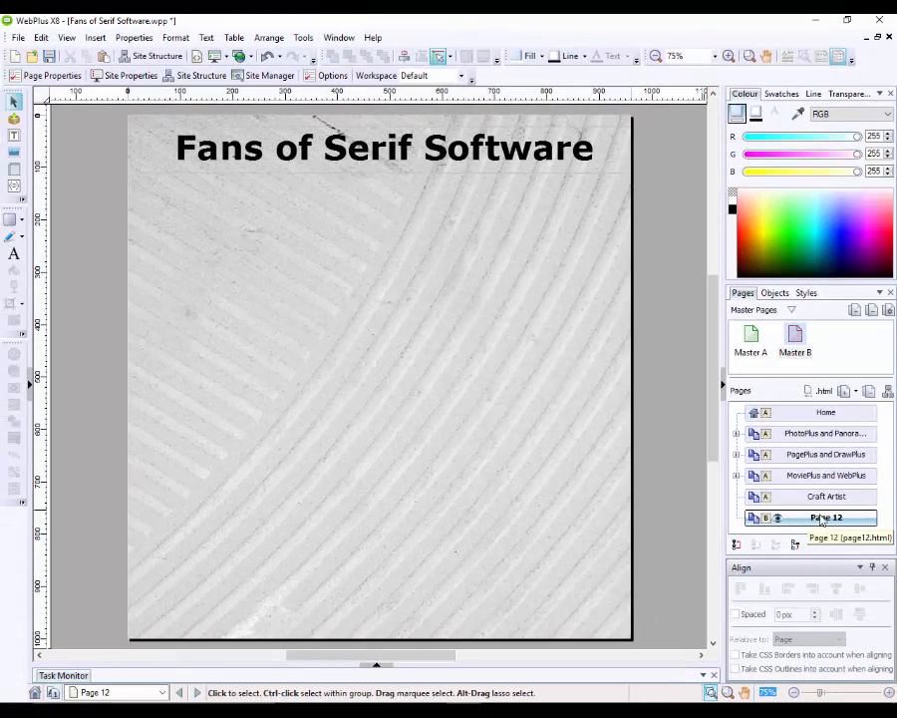
Rename Page 12 as "Contact Us" in its page properties
left_click(816, 496)
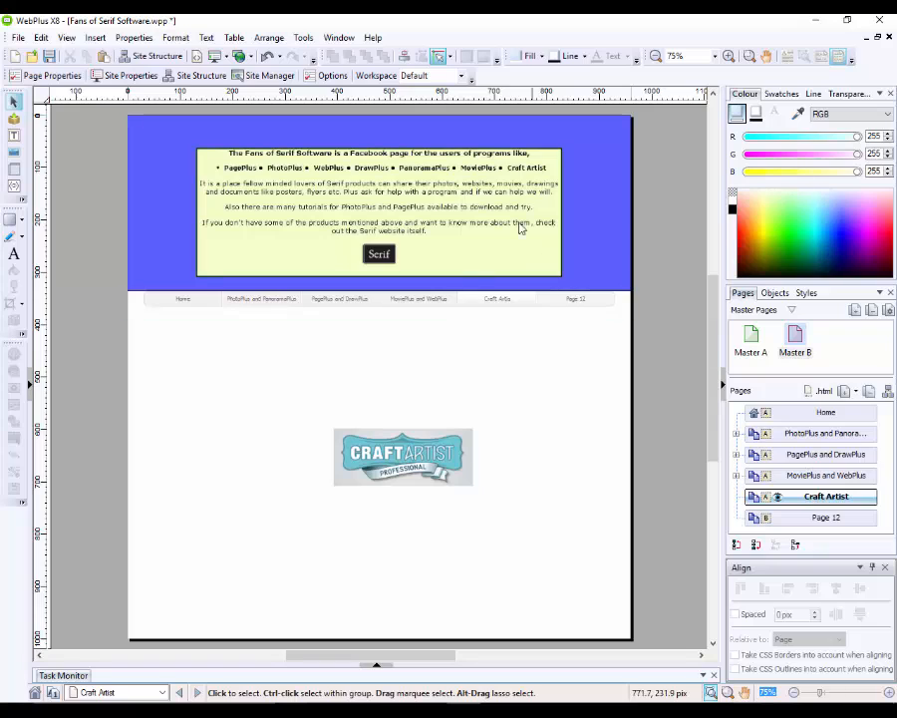
double_click(798, 456)
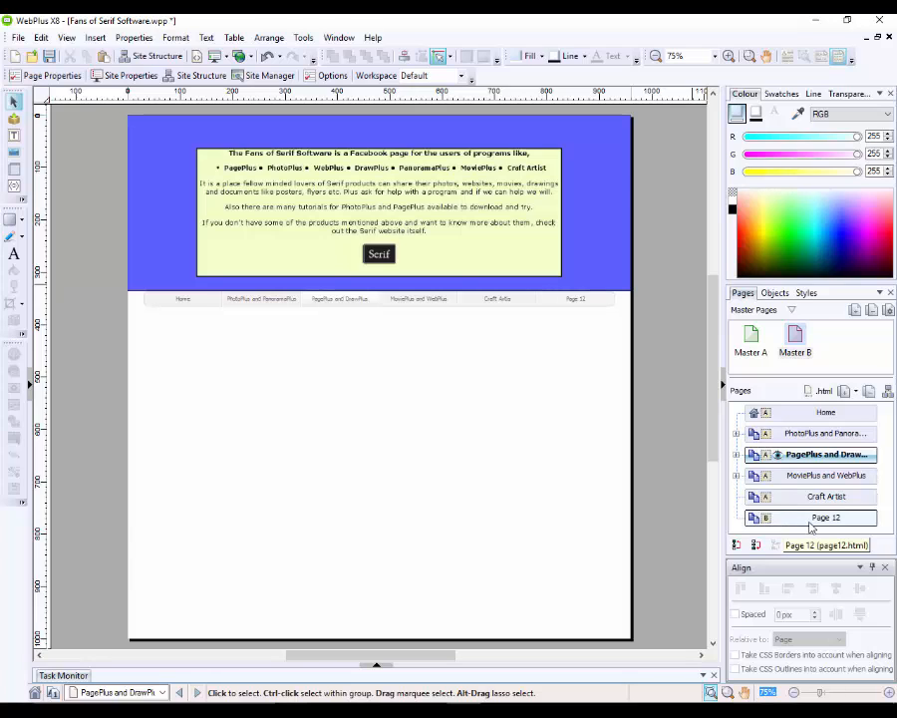
double_click(809, 522)
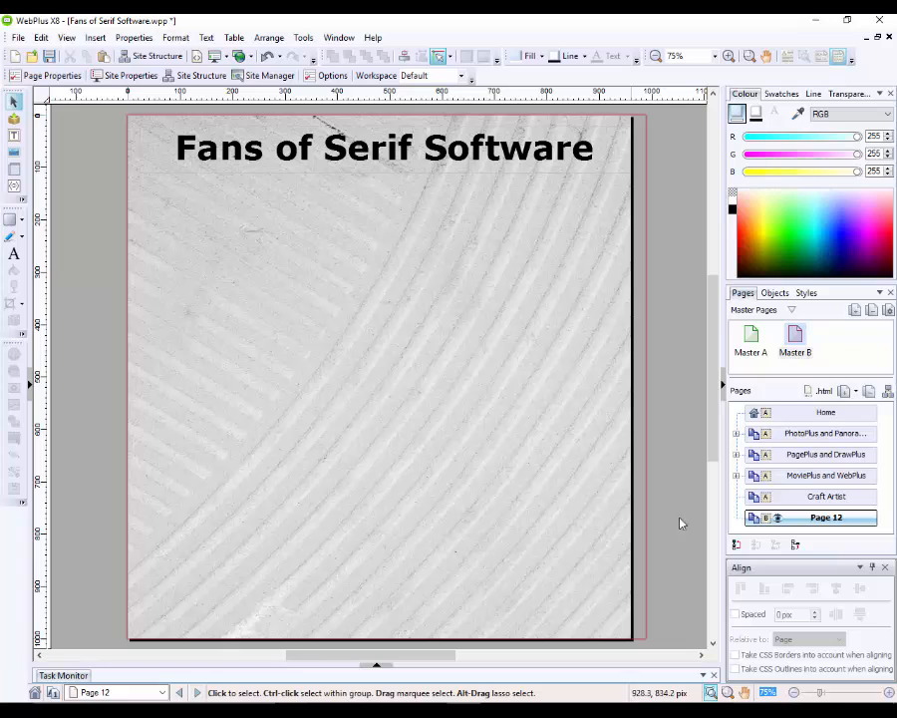
right_click(820, 526)
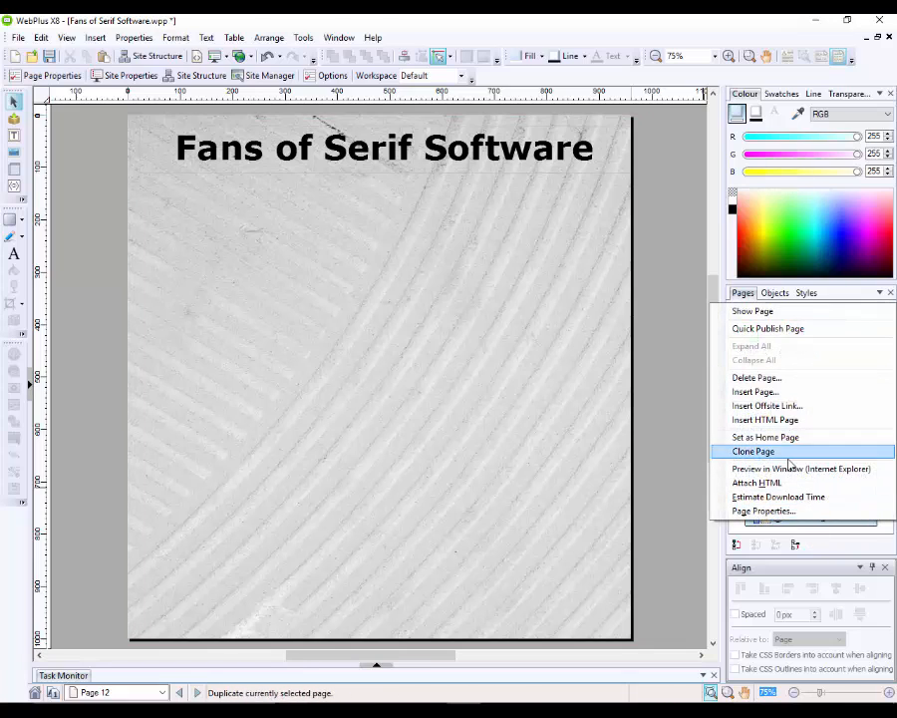
left_click(777, 510)
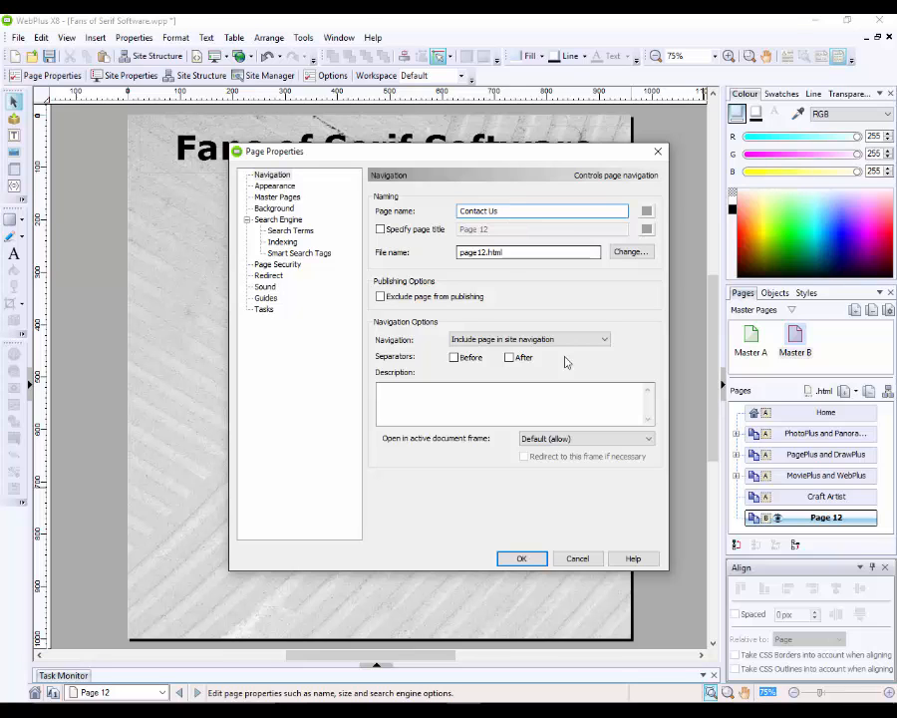
left_click(512, 560)
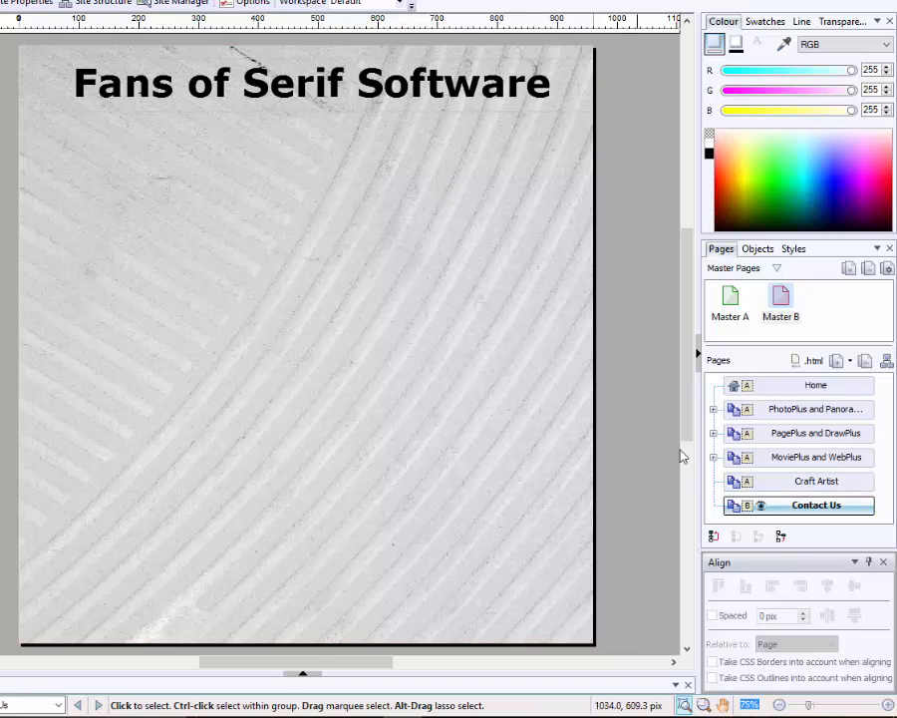
Copy the button navigation bar from the Master A page
double_click(781, 393)
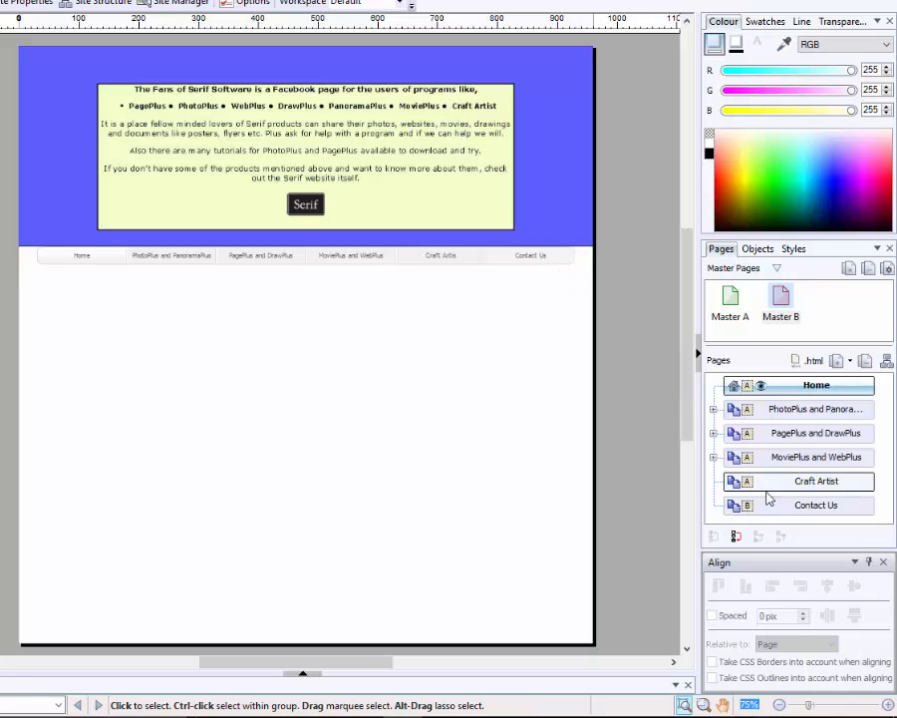
double_click(795, 509)
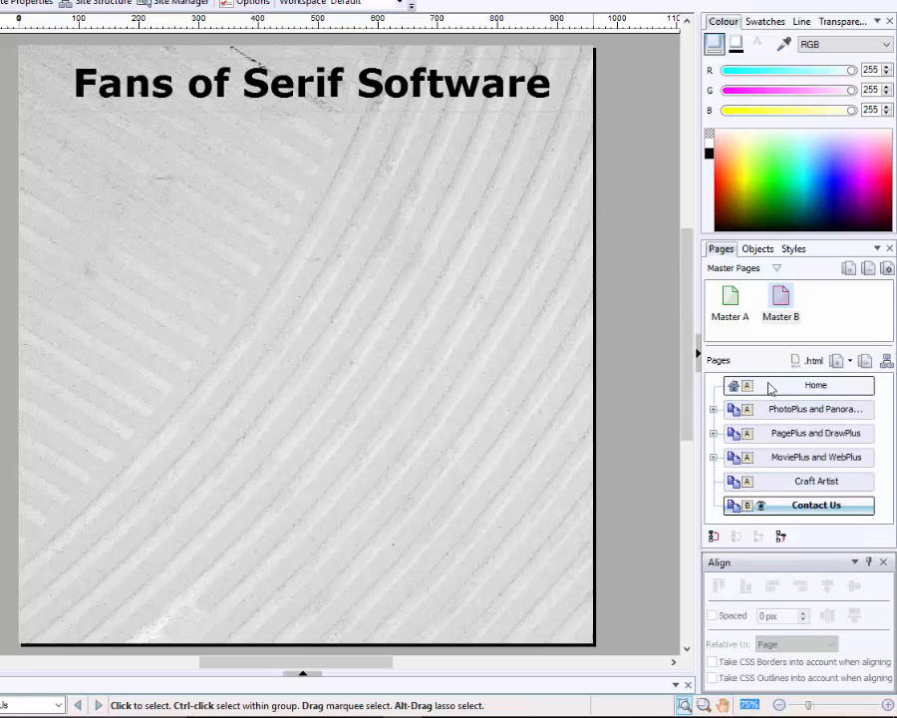
double_click(731, 299)
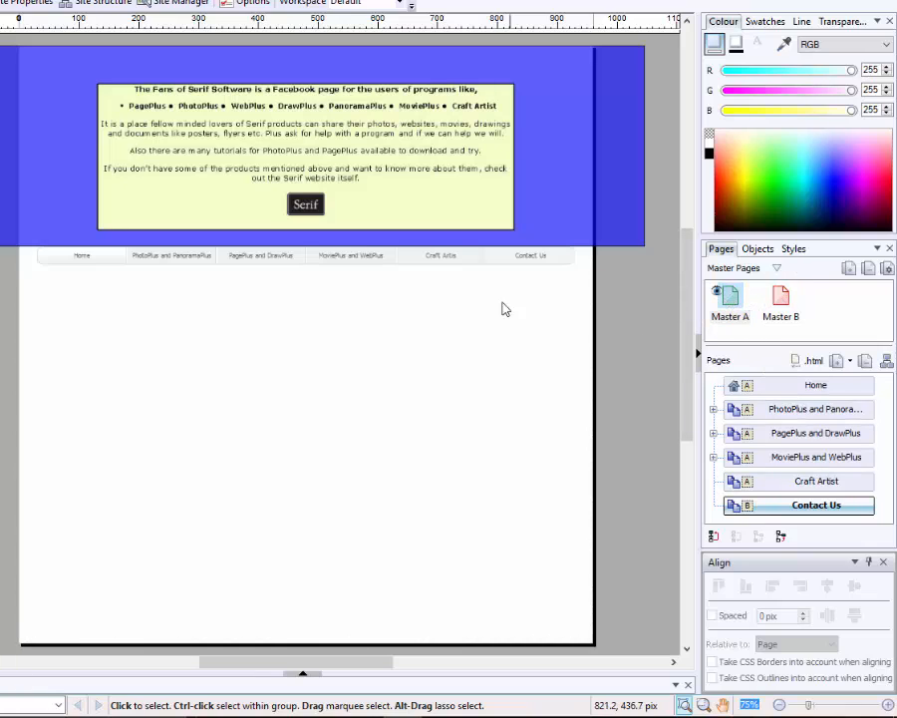
left_click(480, 267)
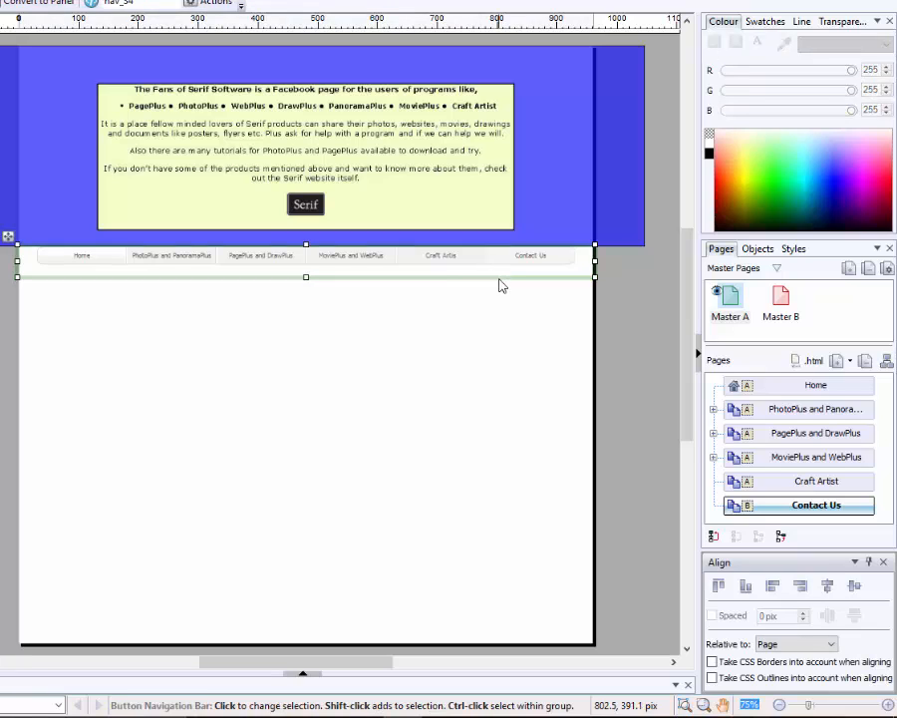
right_click(504, 278)
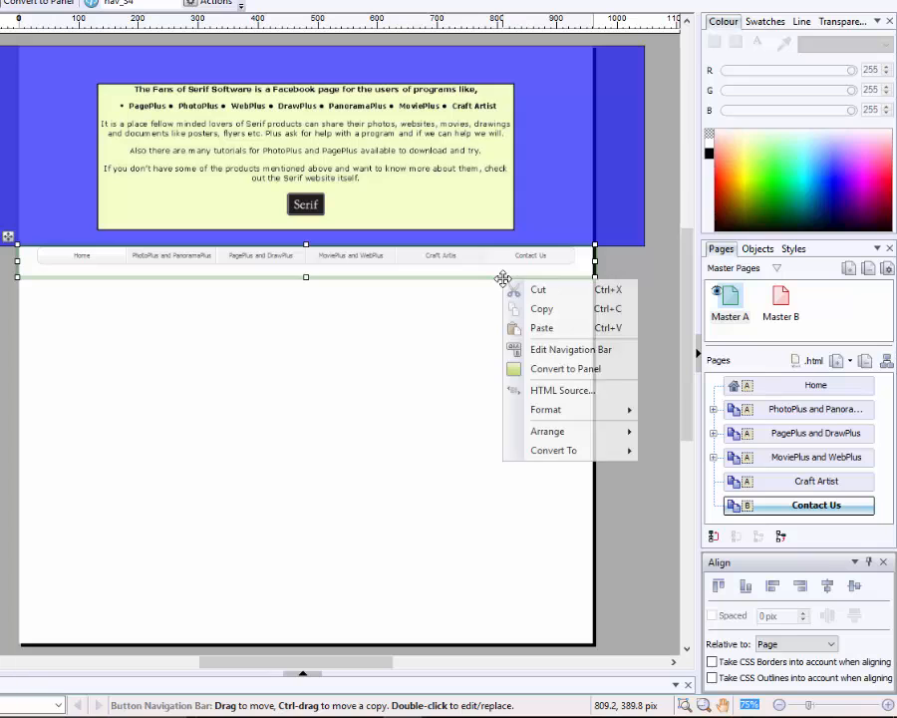
left_click(536, 309)
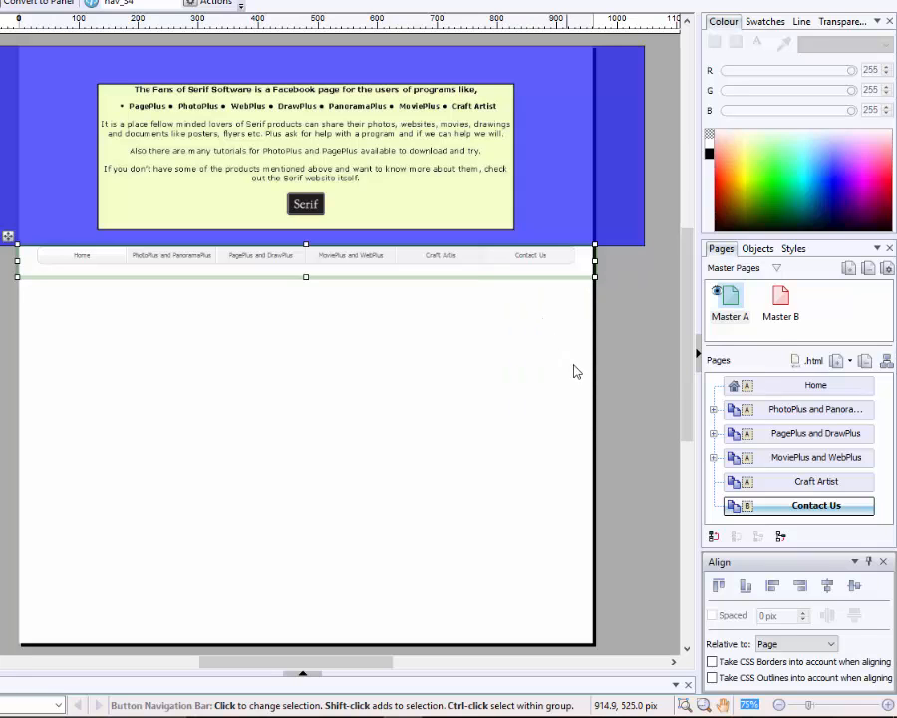
Paste the navigation bar onto Master B, place it just below the "Fans of Serif Software" heading, and open the Contact Us page
double_click(780, 299)
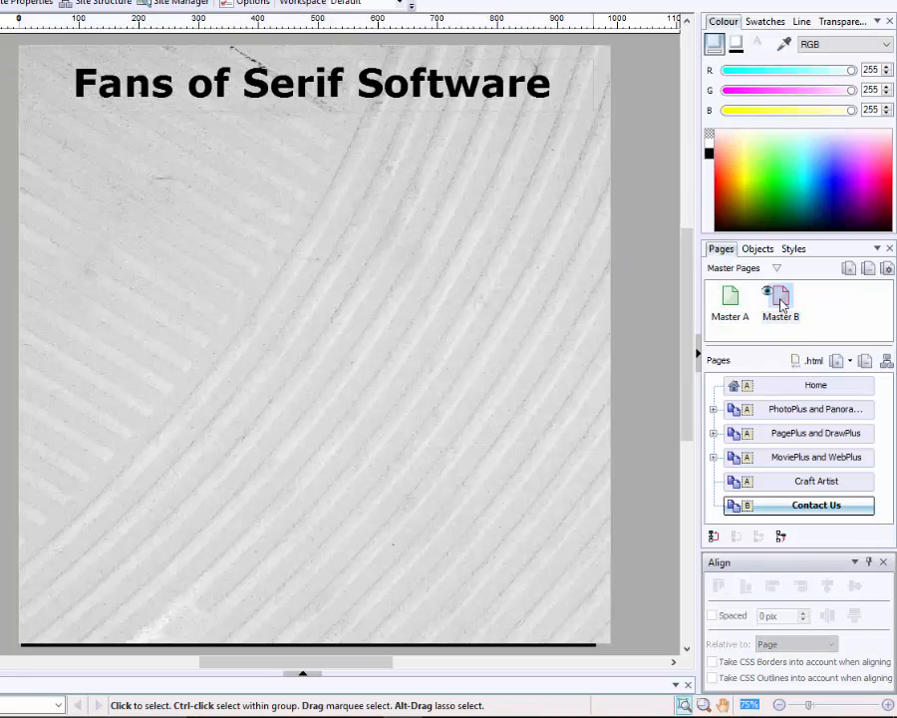
left_click(185, 193)
right_click(184, 192)
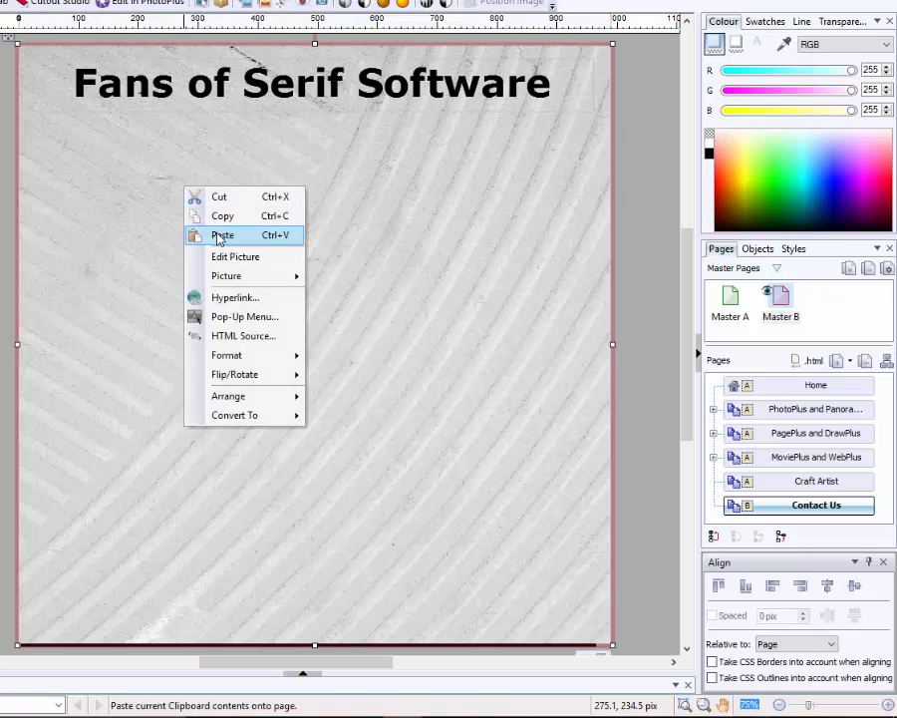
left_click(220, 235)
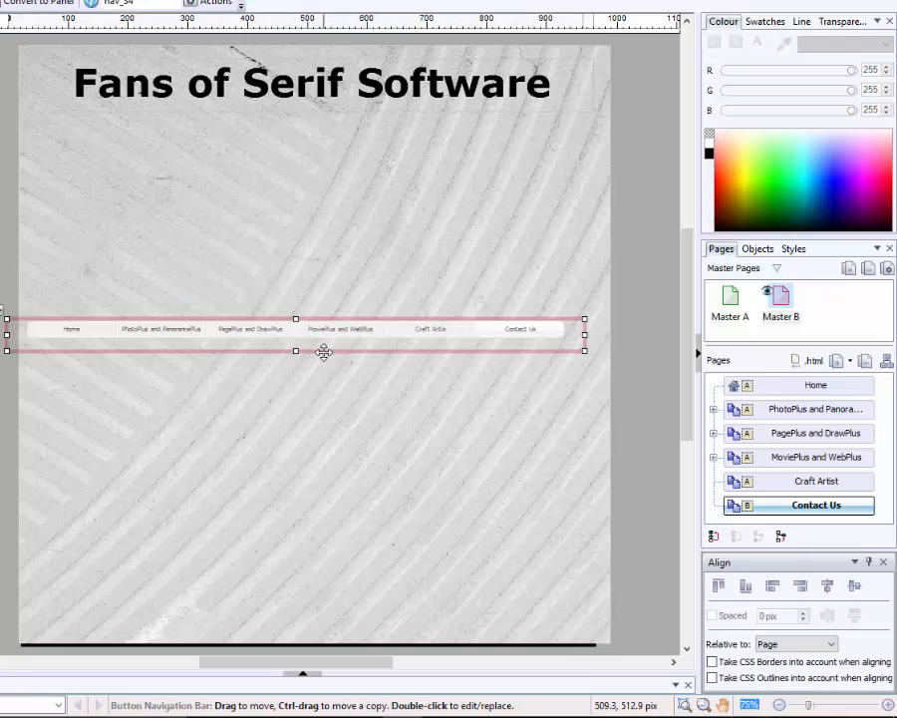
left_click_drag(324, 350, 334, 146)
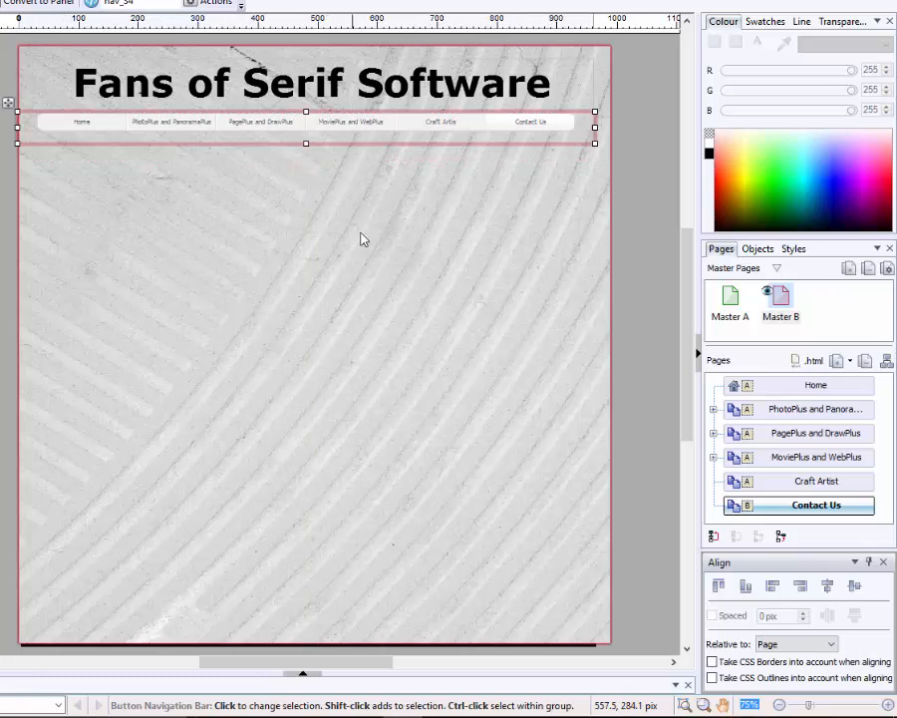
left_click(388, 255)
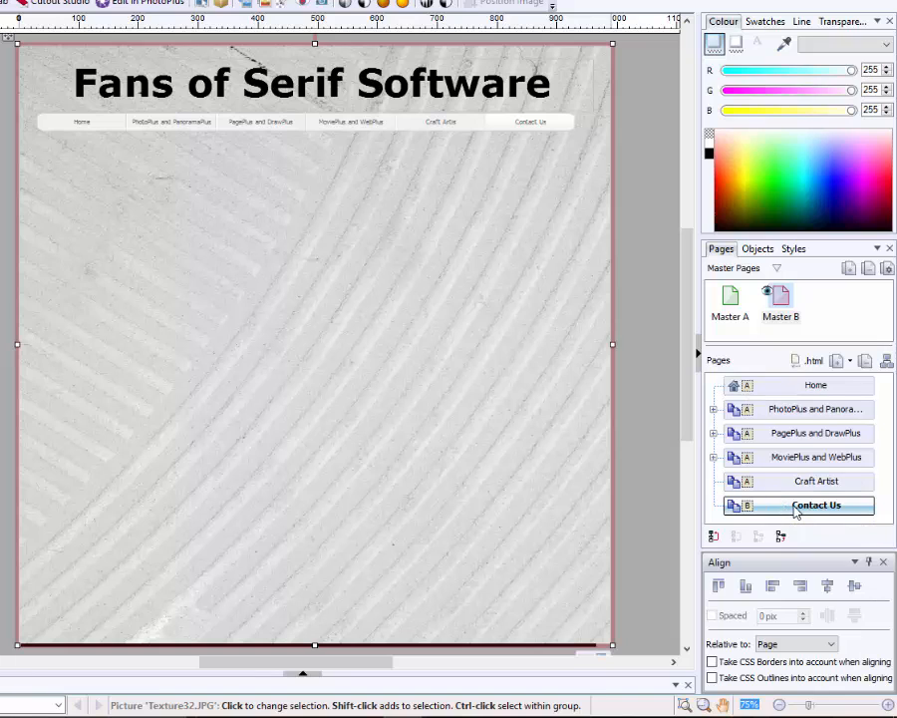
left_click(796, 506)
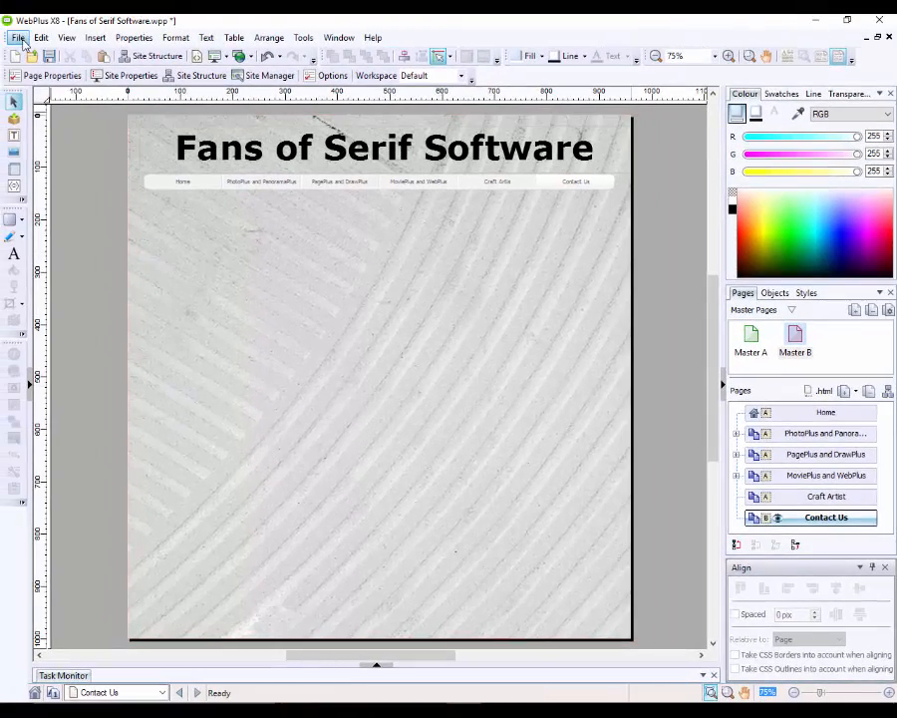
Save the site as Fans of Serif Software.wpp in the M: drive's FOSS-website-data folder, replacing the existing file
left_click(19, 38)
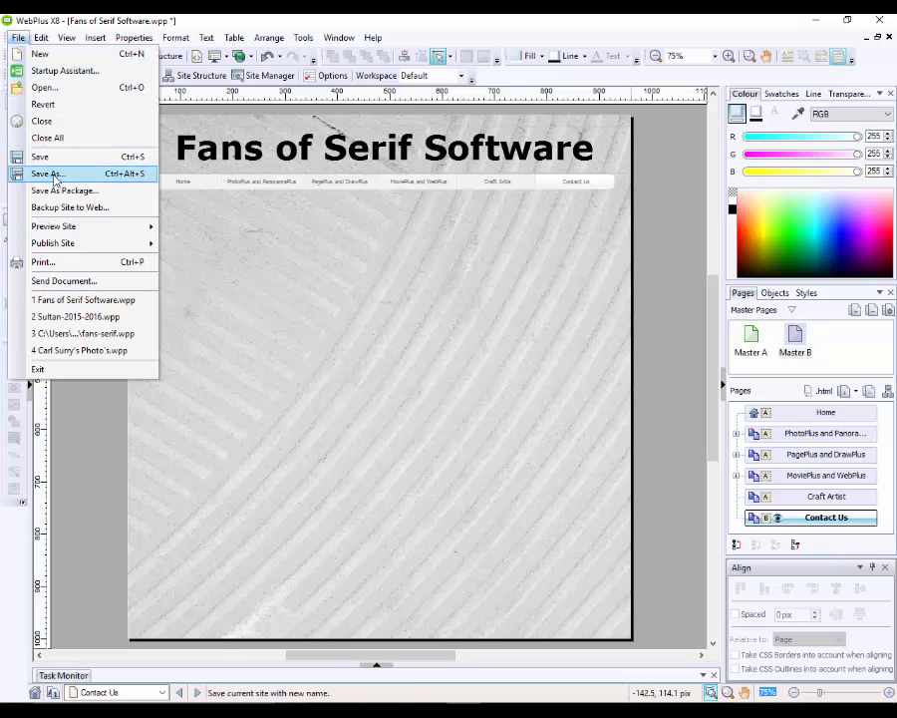
left_click(55, 176)
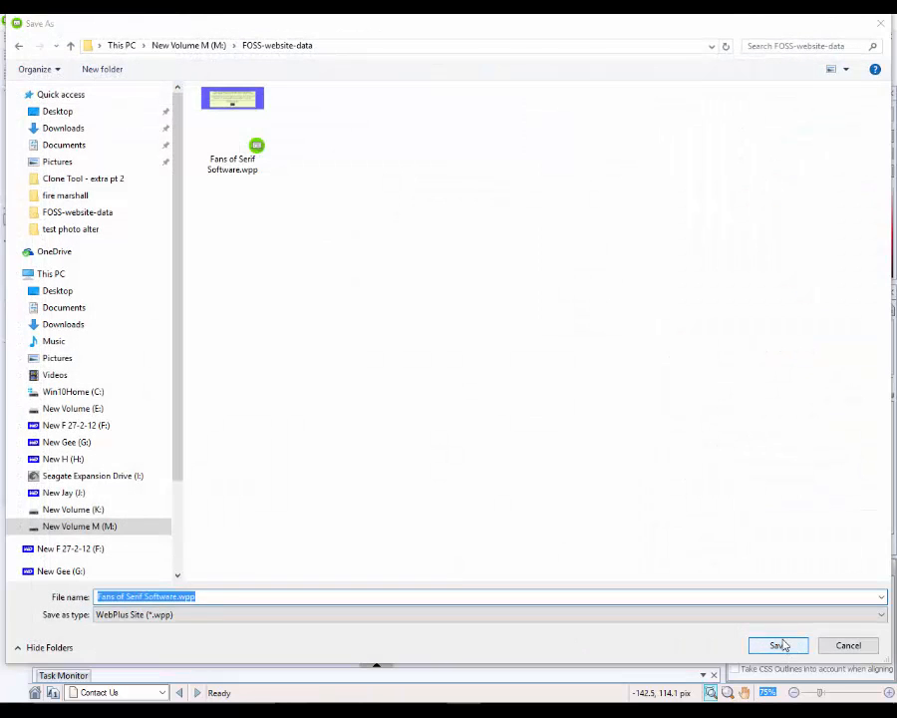
left_click(783, 645)
left_click(492, 367)
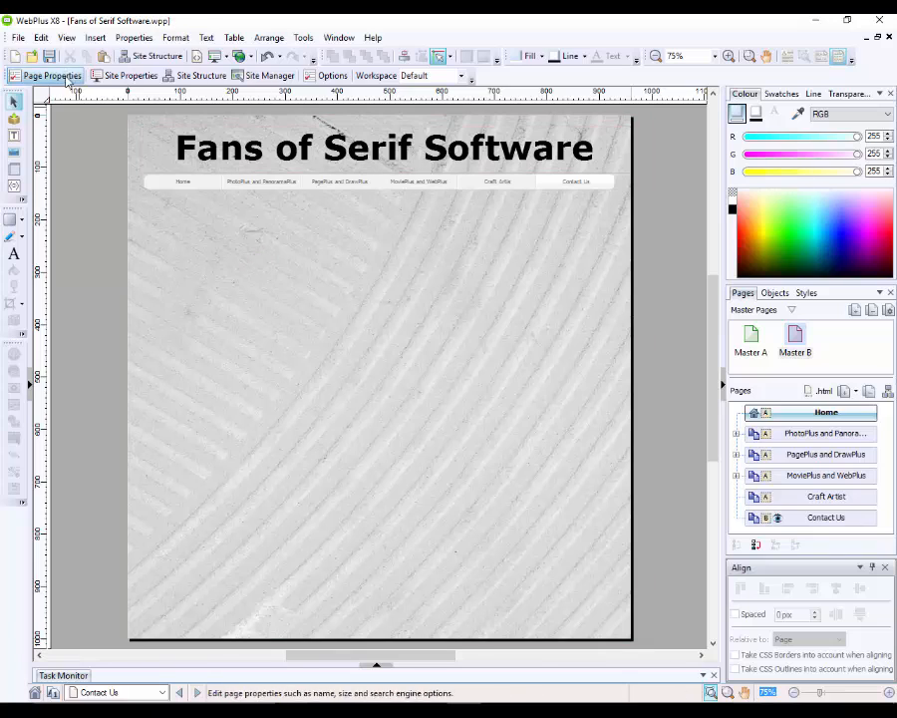
Preview the site in Microsoft Edge and test the Craft Artist, MoviePlus and Home links of the navigation bar
left_click(18, 38)
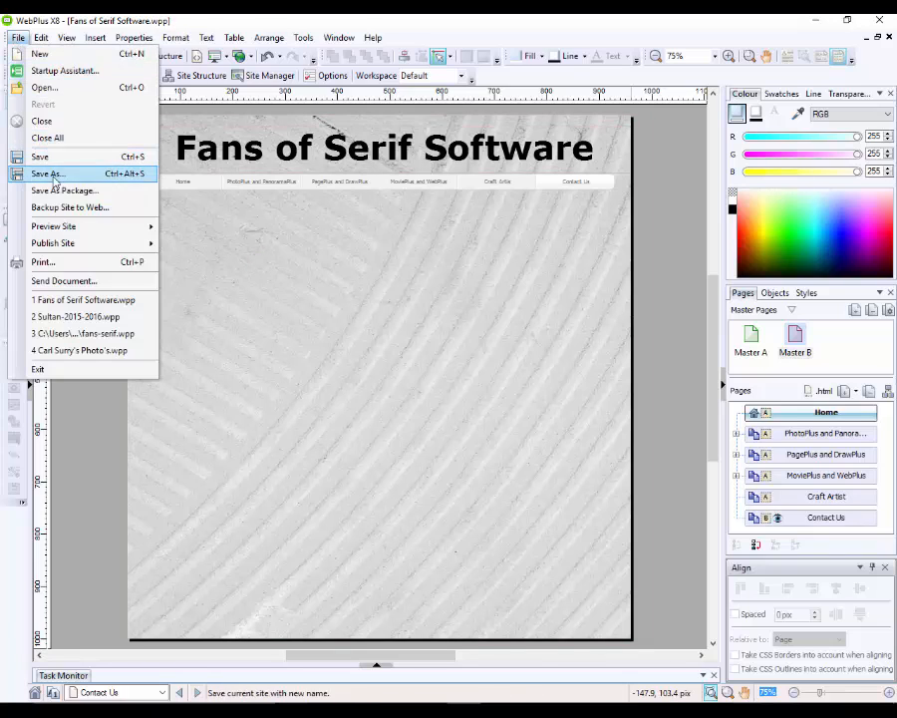
mouse_move(140, 226)
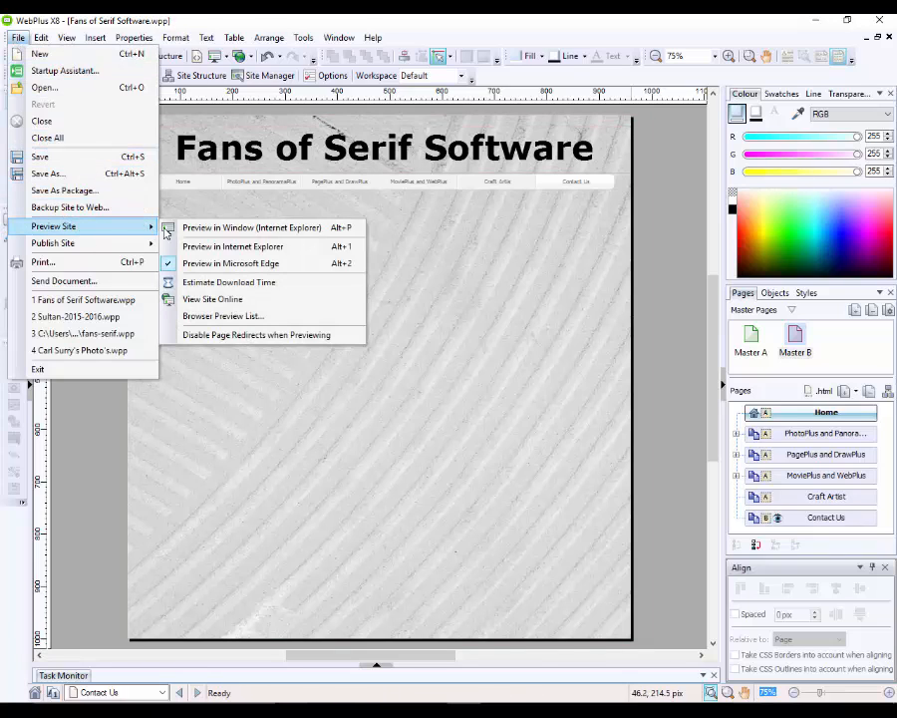
left_click(256, 265)
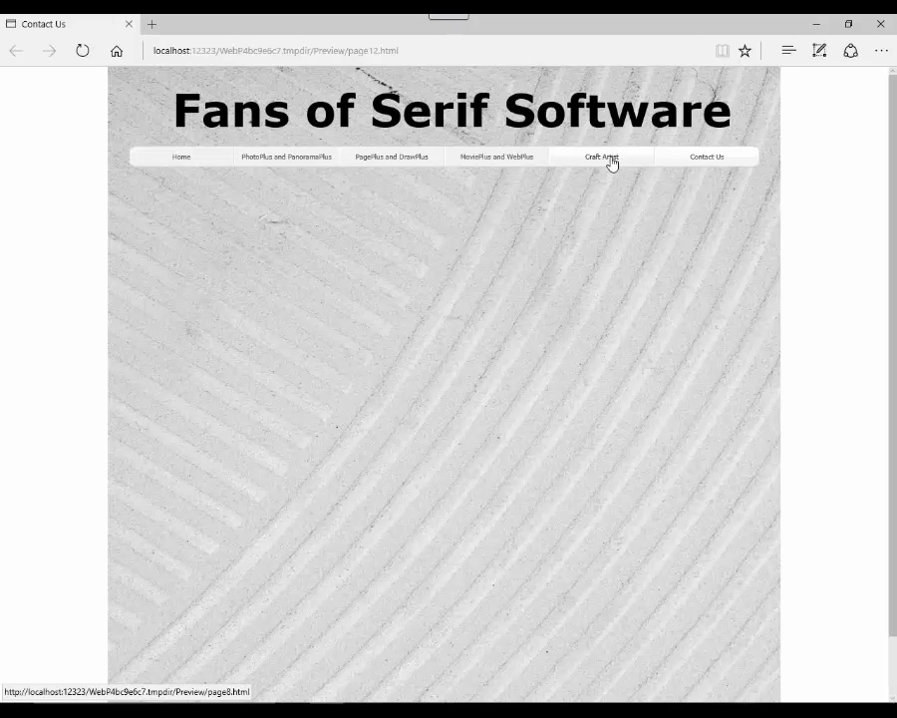
left_click(612, 164)
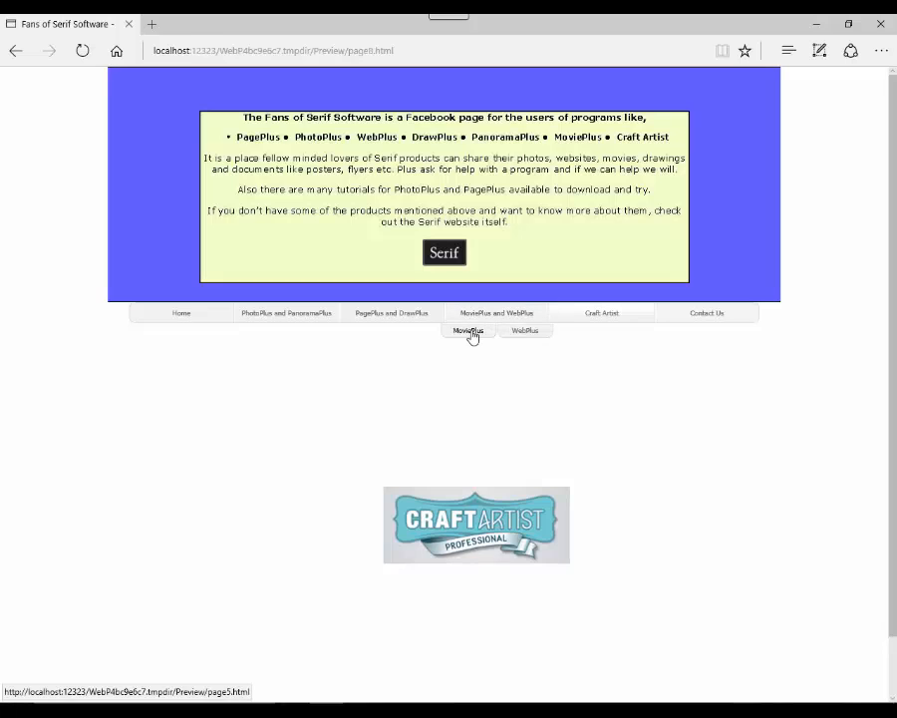
left_click(471, 333)
left_click(195, 319)
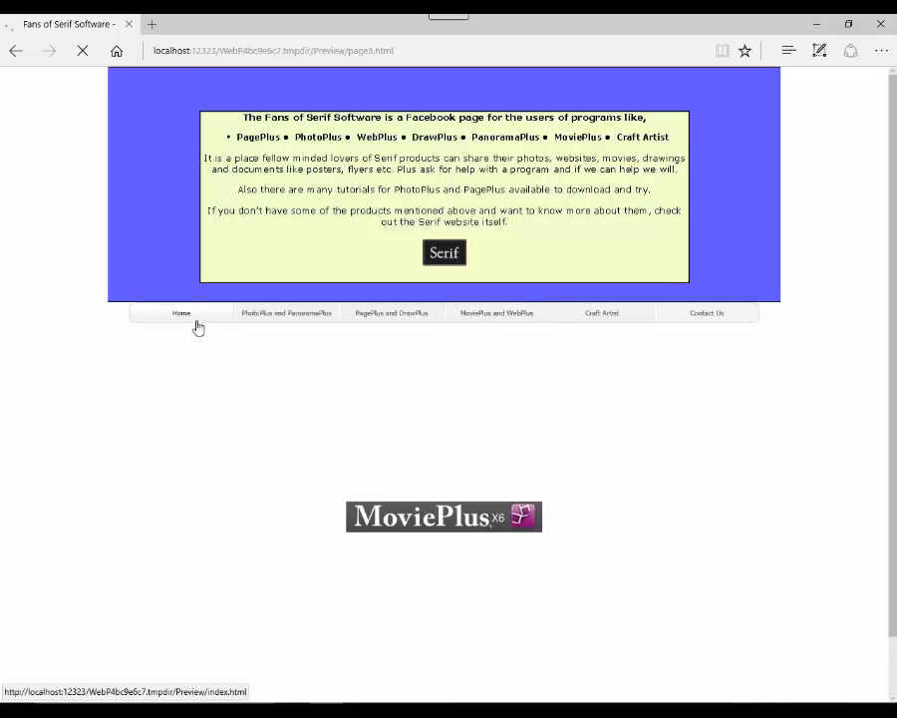
Test the navigation bar's Contact Us link in the preview, close the browser and open the Home page in WebPlus
left_click(717, 319)
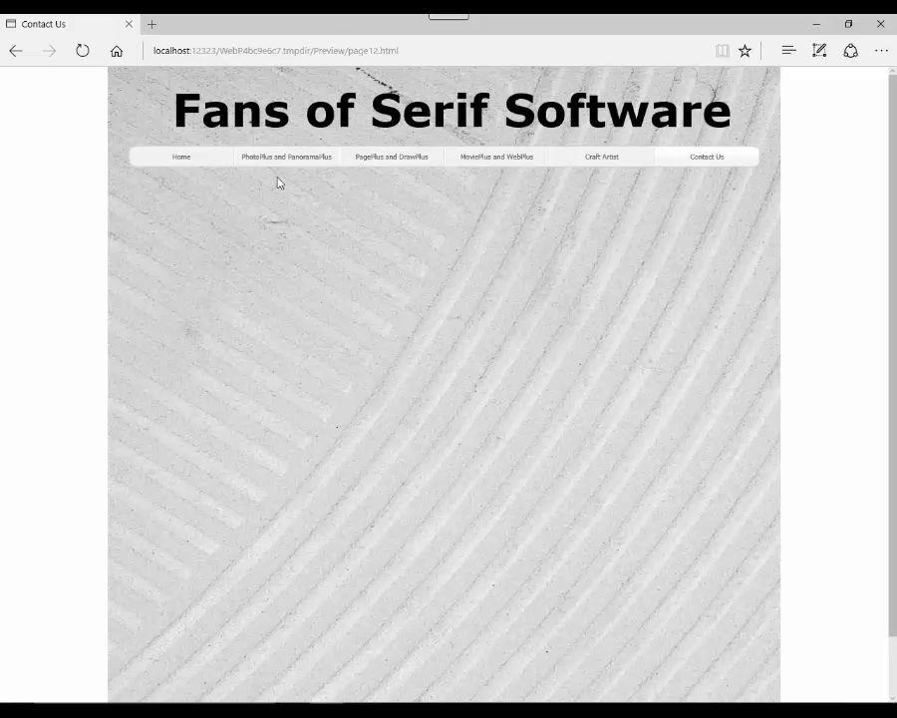
left_click(880, 23)
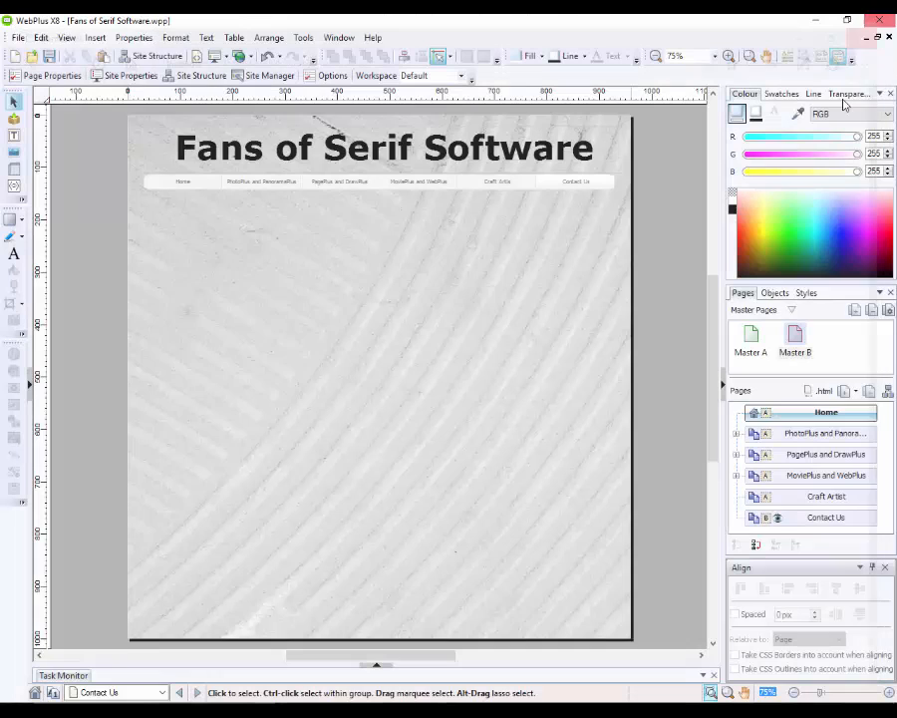
double_click(818, 412)
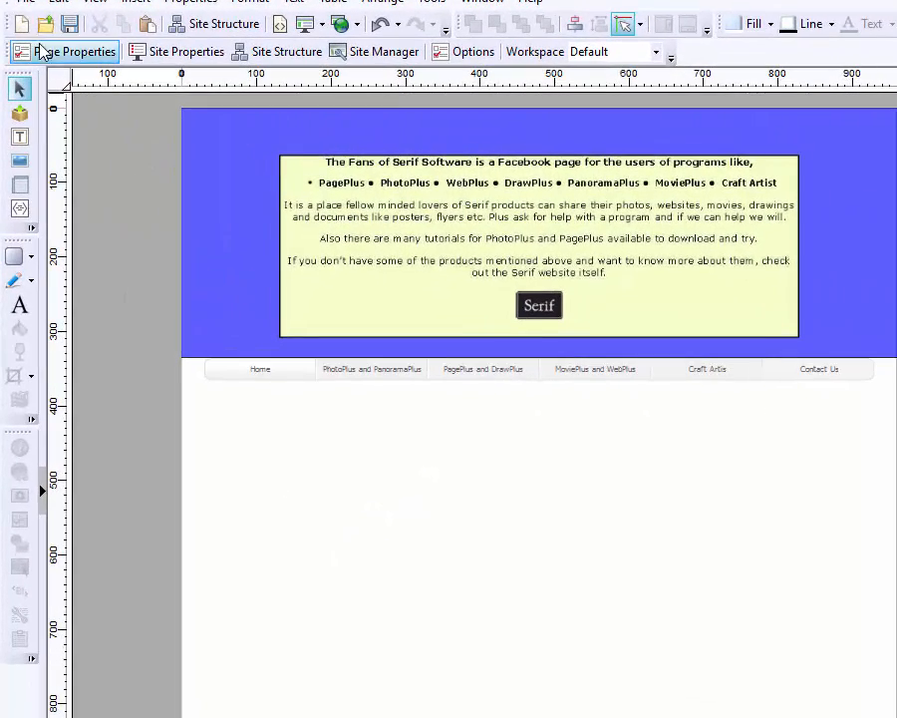
Publish all pages of the site to the web using the account one (ftp.foss.one)
left_click(25, 3)
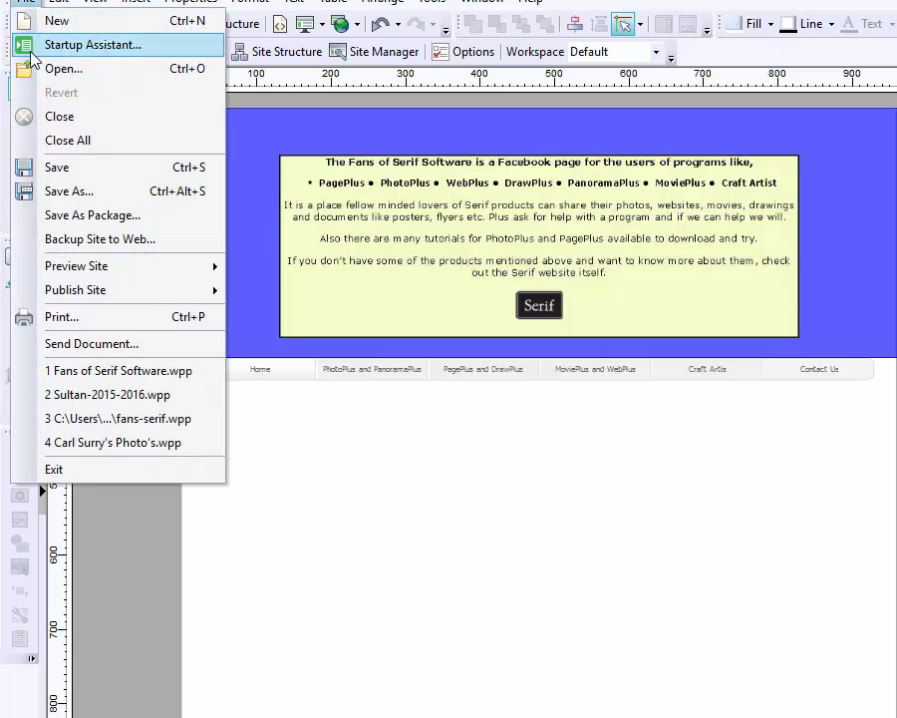
mouse_move(79, 299)
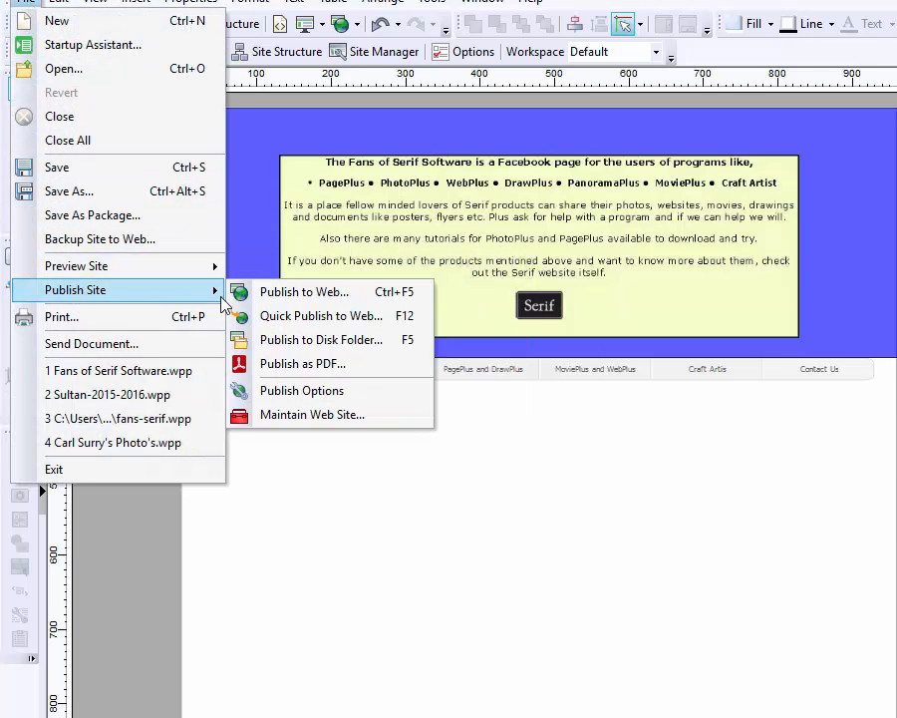
left_click(289, 294)
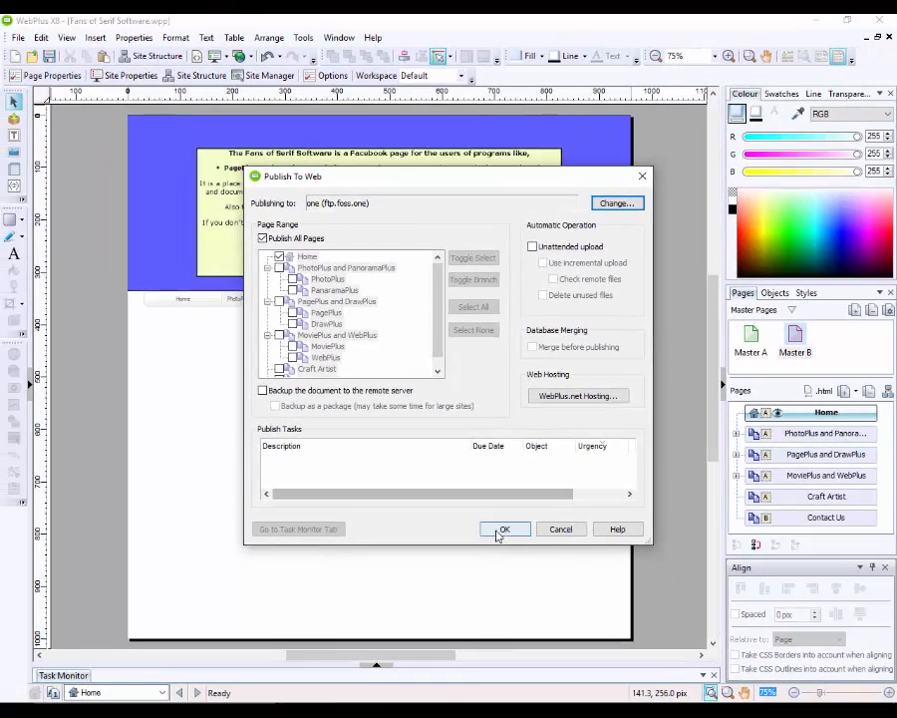
left_click(504, 531)
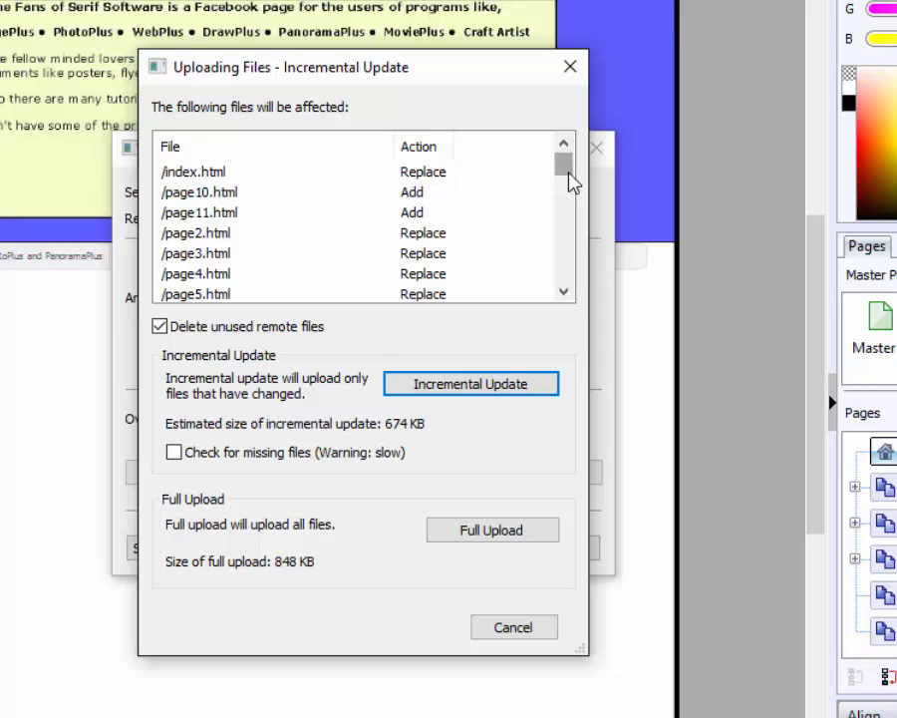
Review the list of affected files, upload the site as an incremental update and close the finished file operation
left_click_drag(567, 176, 581, 211)
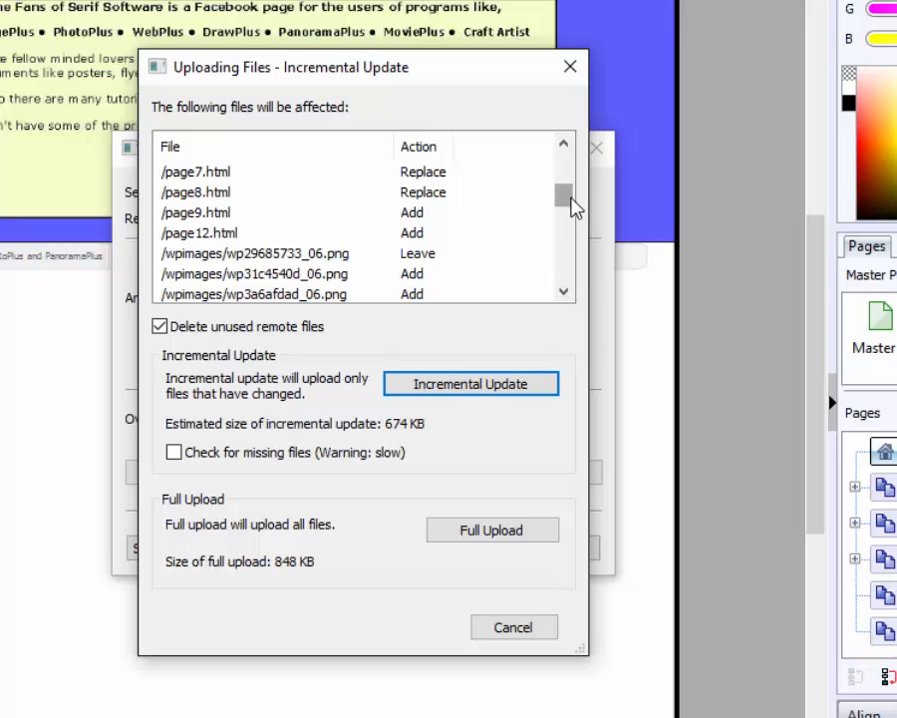
left_click_drag(573, 206, 590, 257)
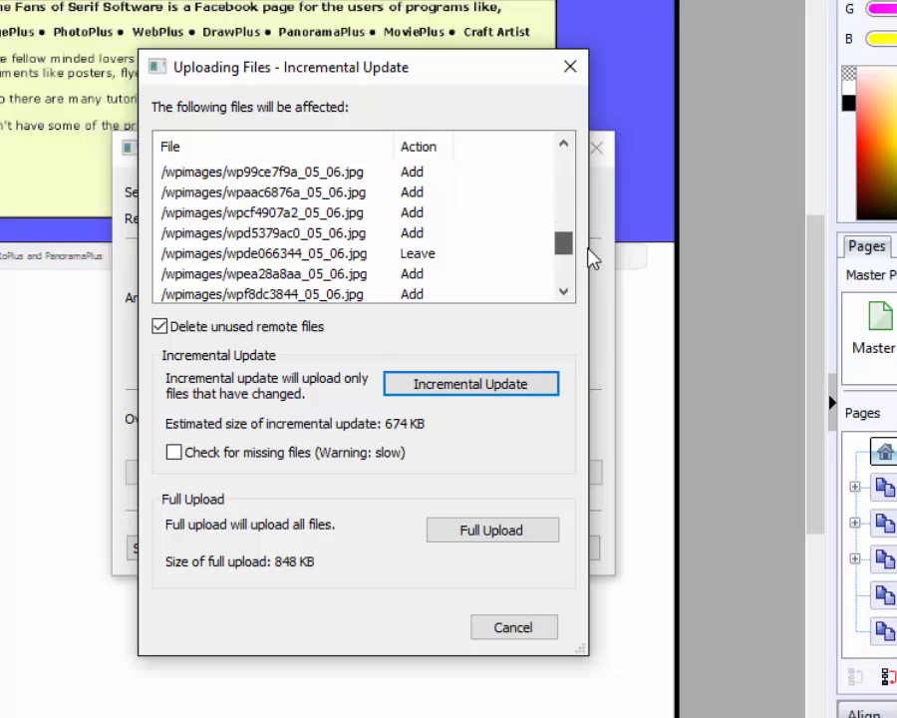
left_click(481, 390)
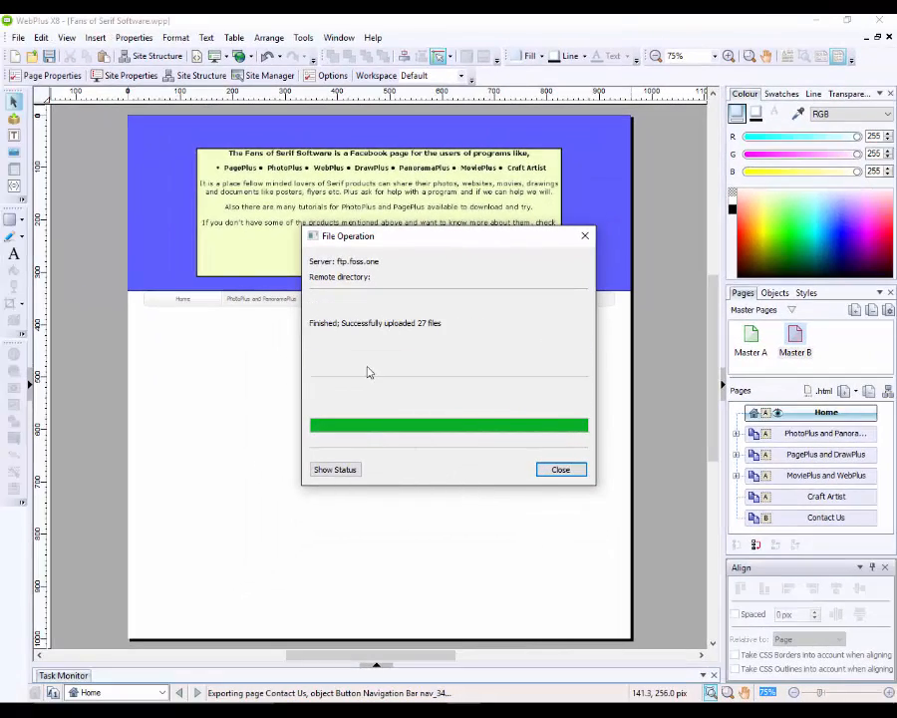
left_click(558, 469)
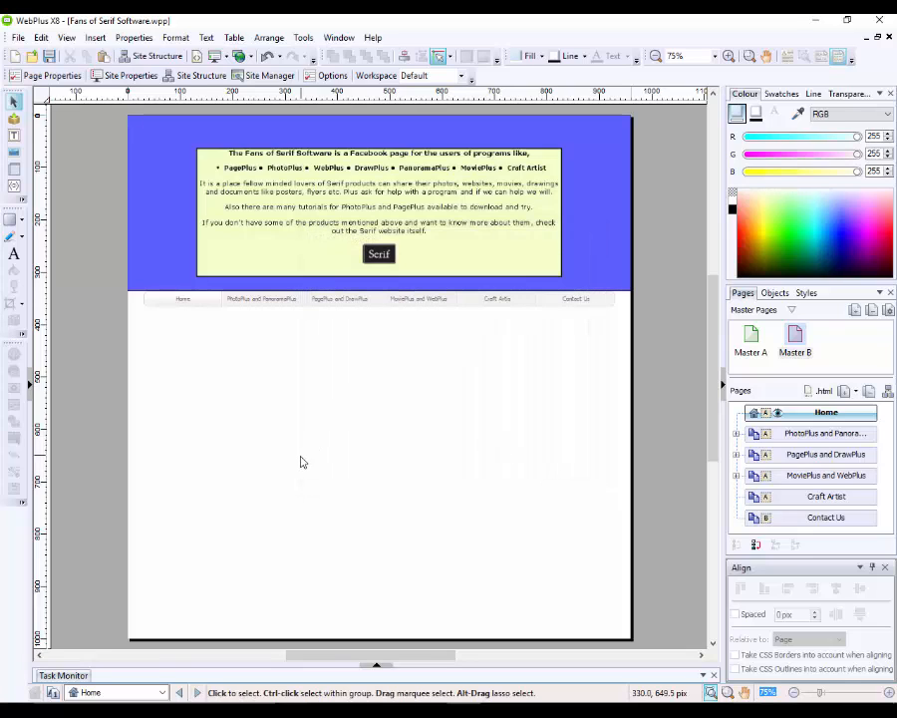